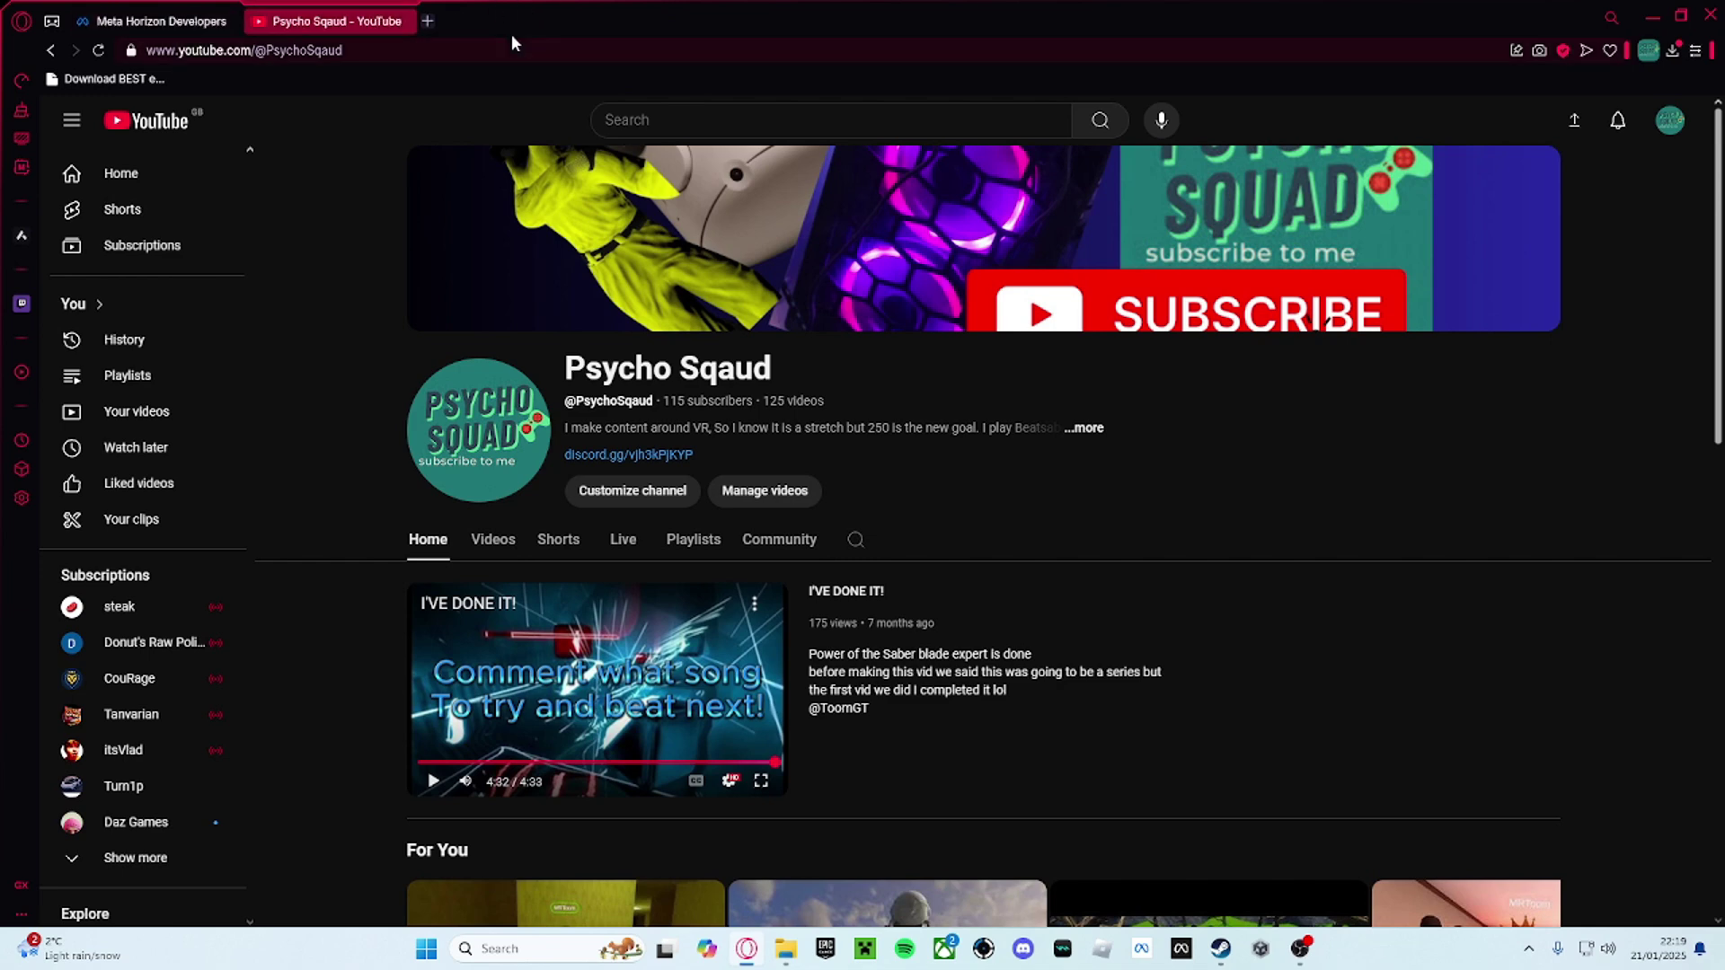
Step: Search the web for "ModsbyFriday" in a new tab and open the ModsBeforeFriday modding site
click(438, 23)
text(M)
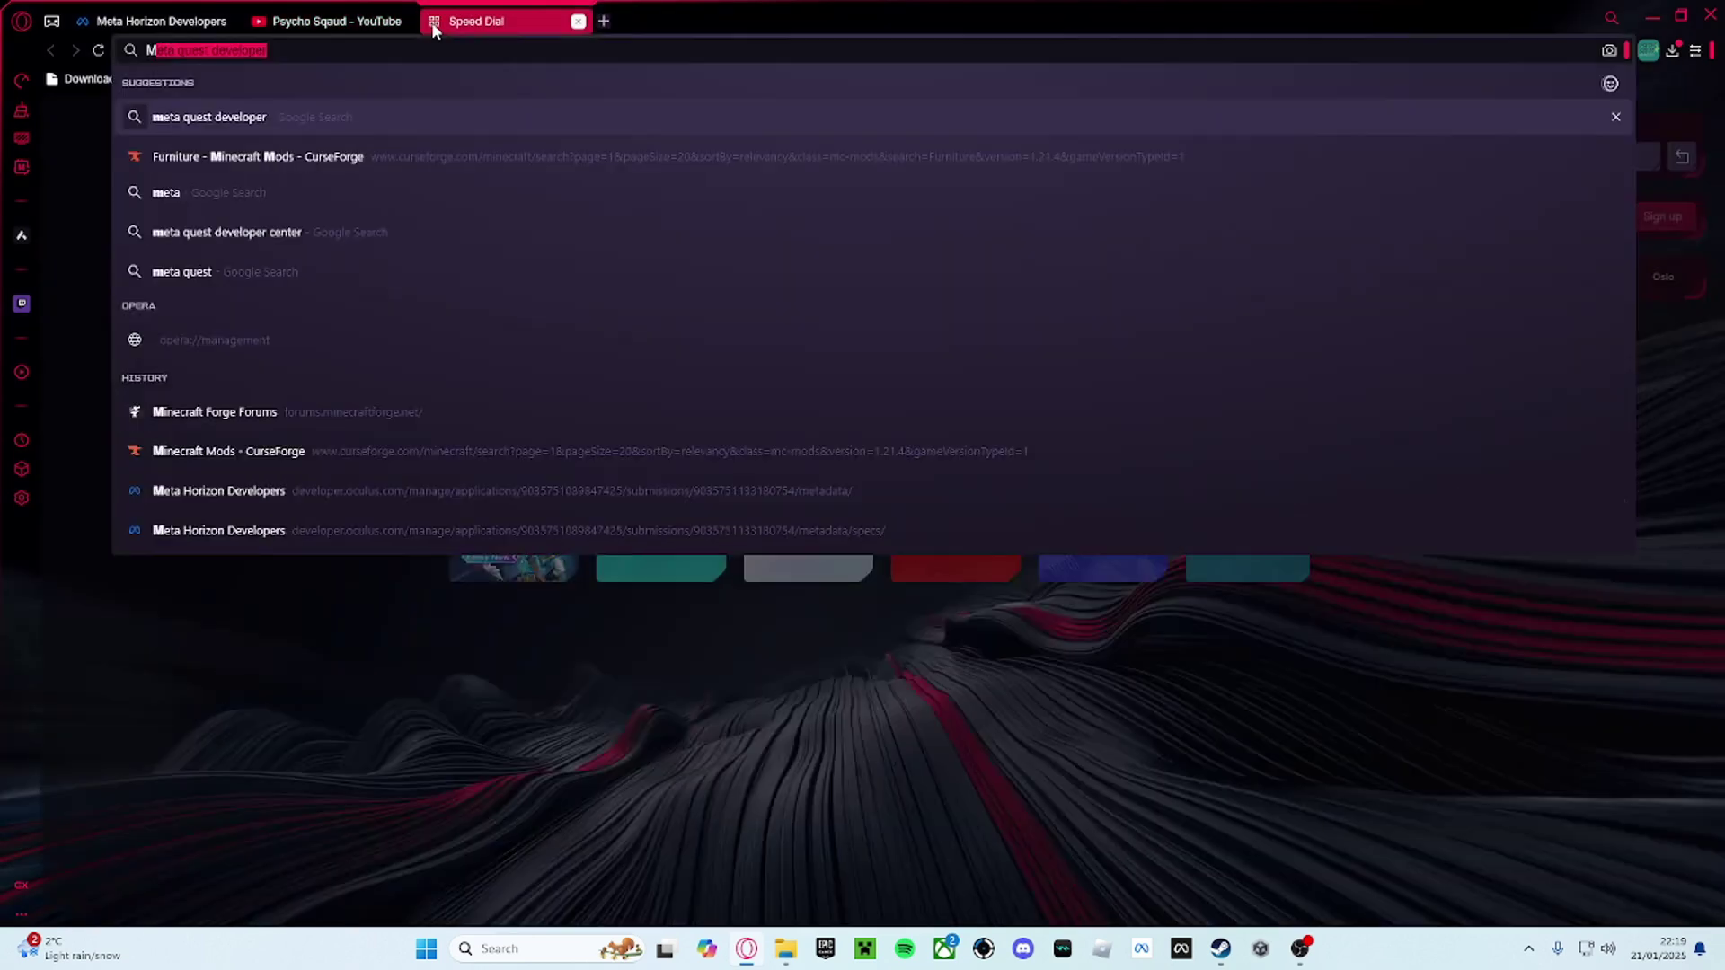
text(odsbyFriday)
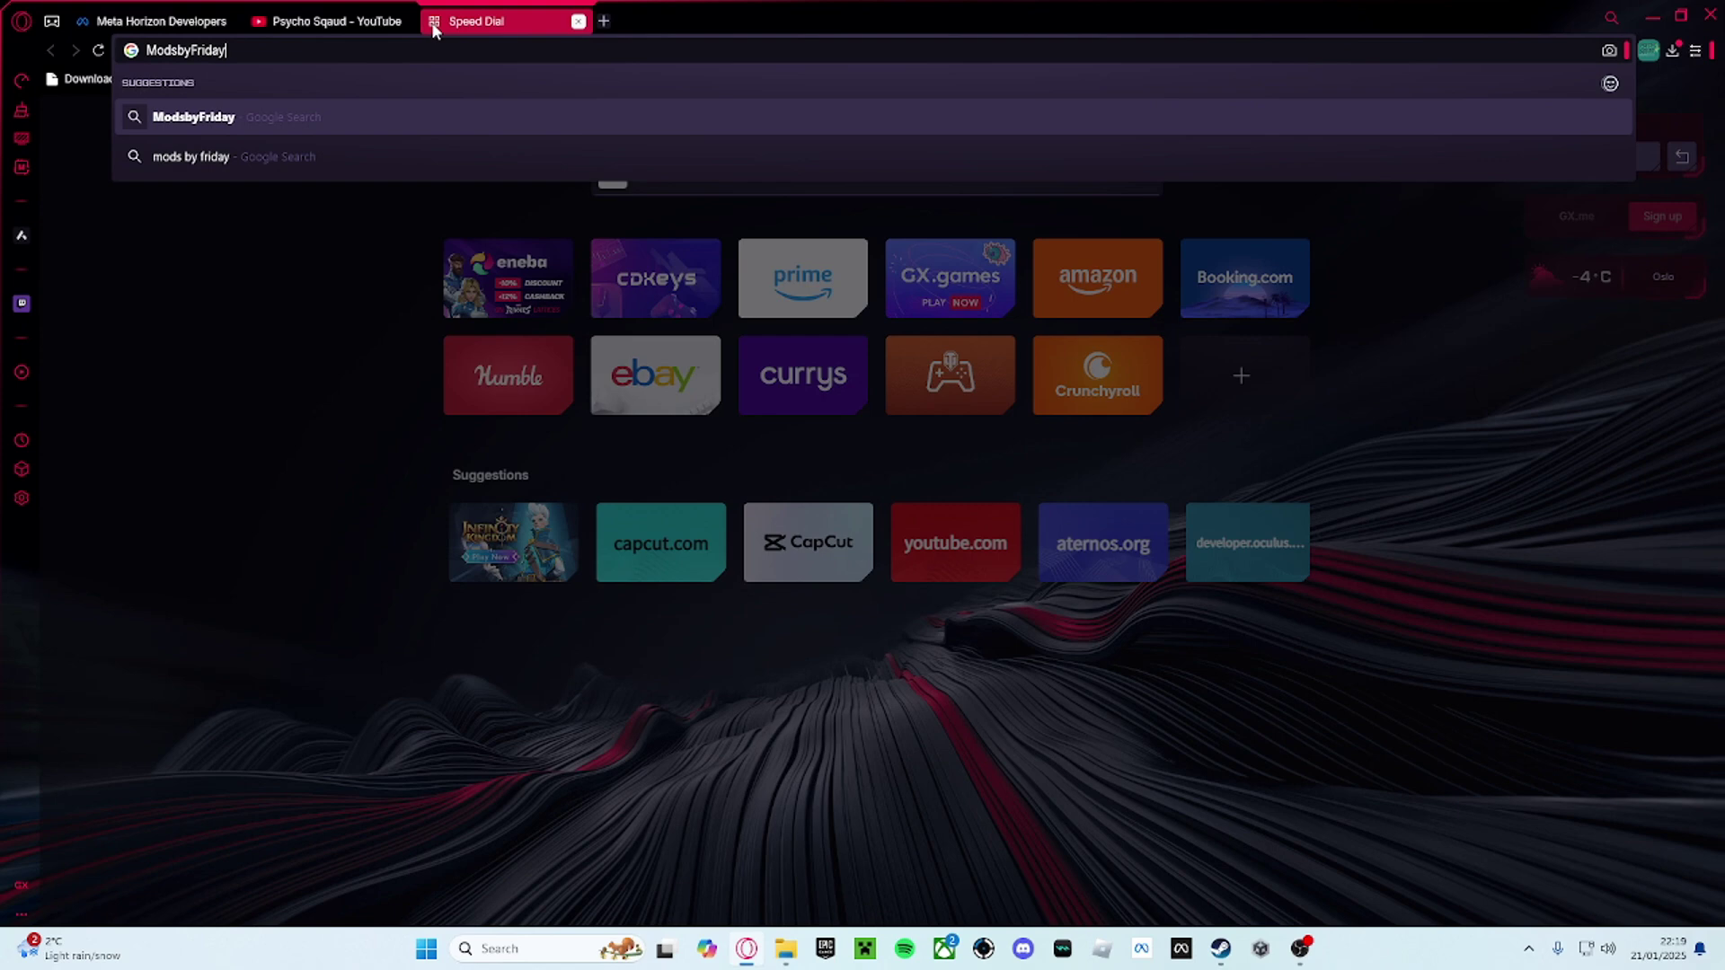
key(Return)
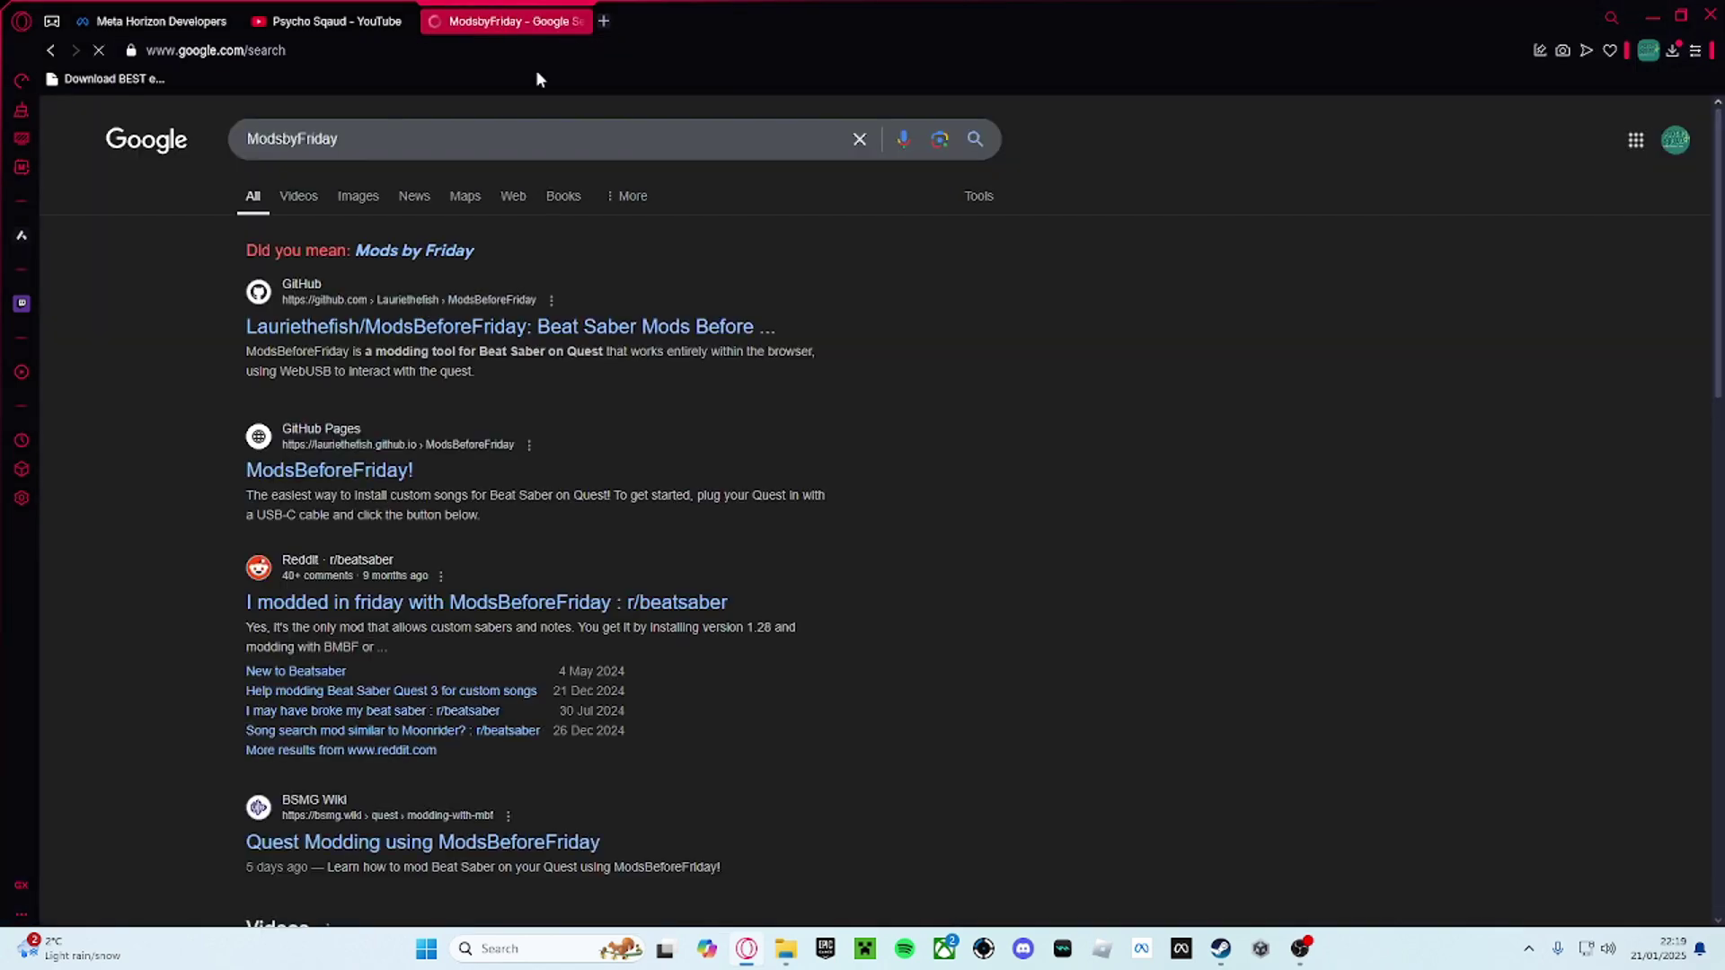
click(395, 257)
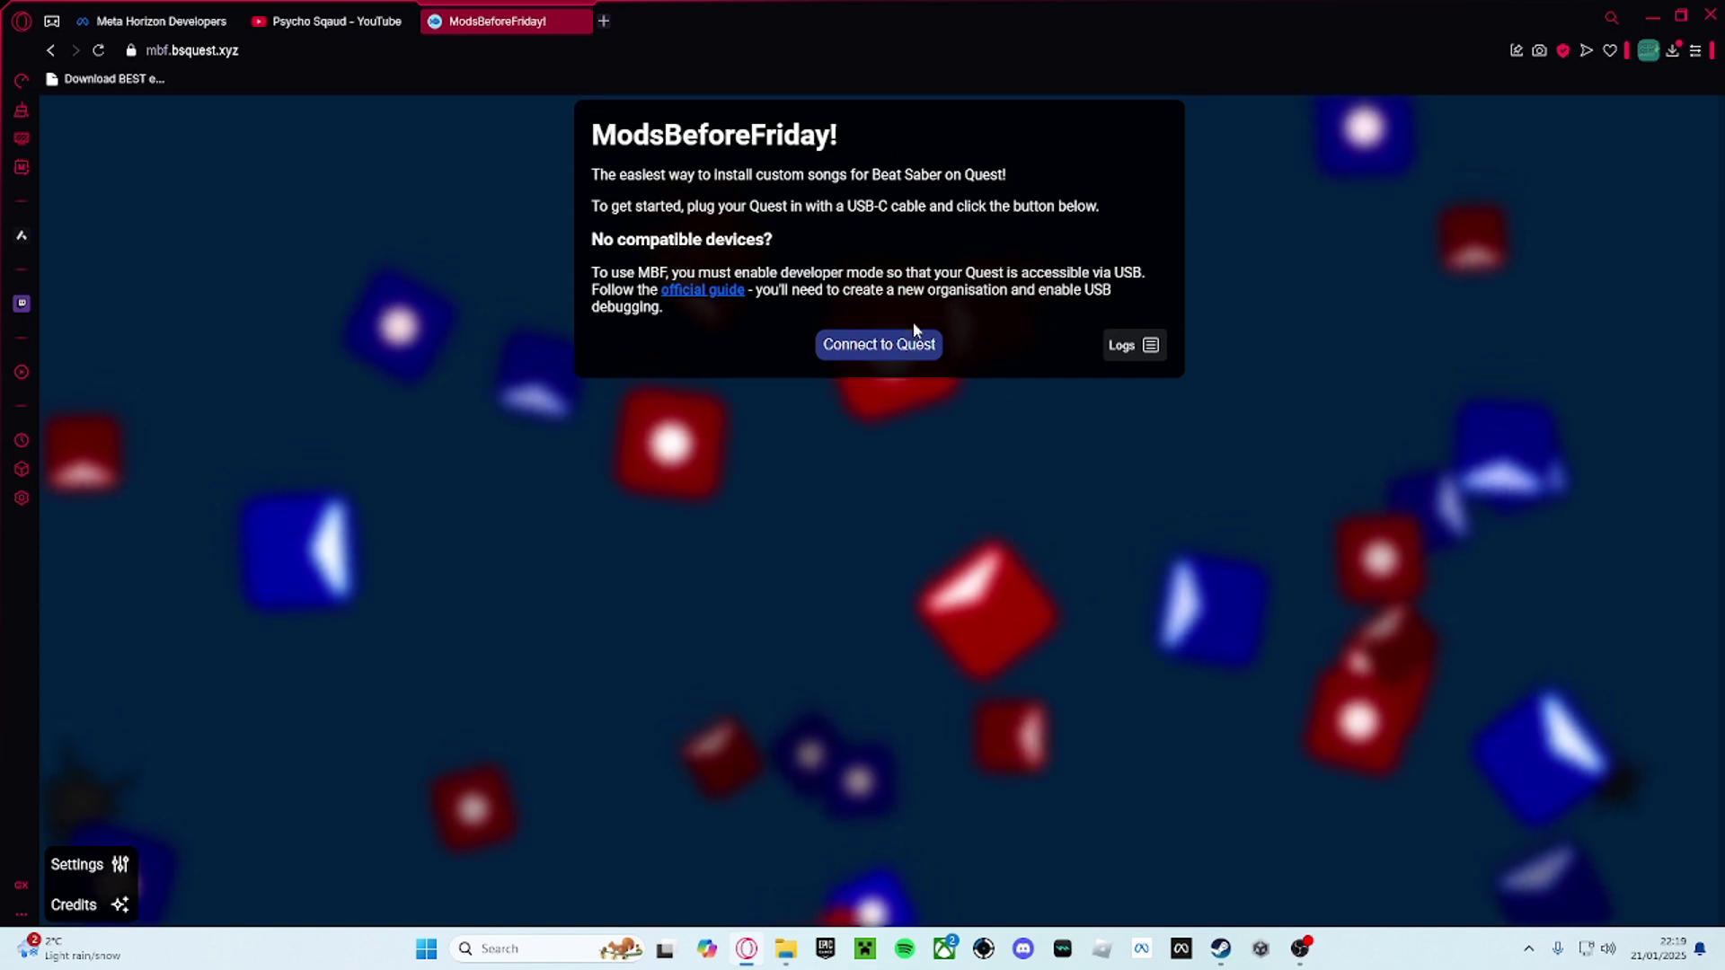
Step: Search the web for "USB-C" in a new tab and open the Amazon listing of the 20Gbps USB C to USB C cable
drag(798, 209, 925, 208)
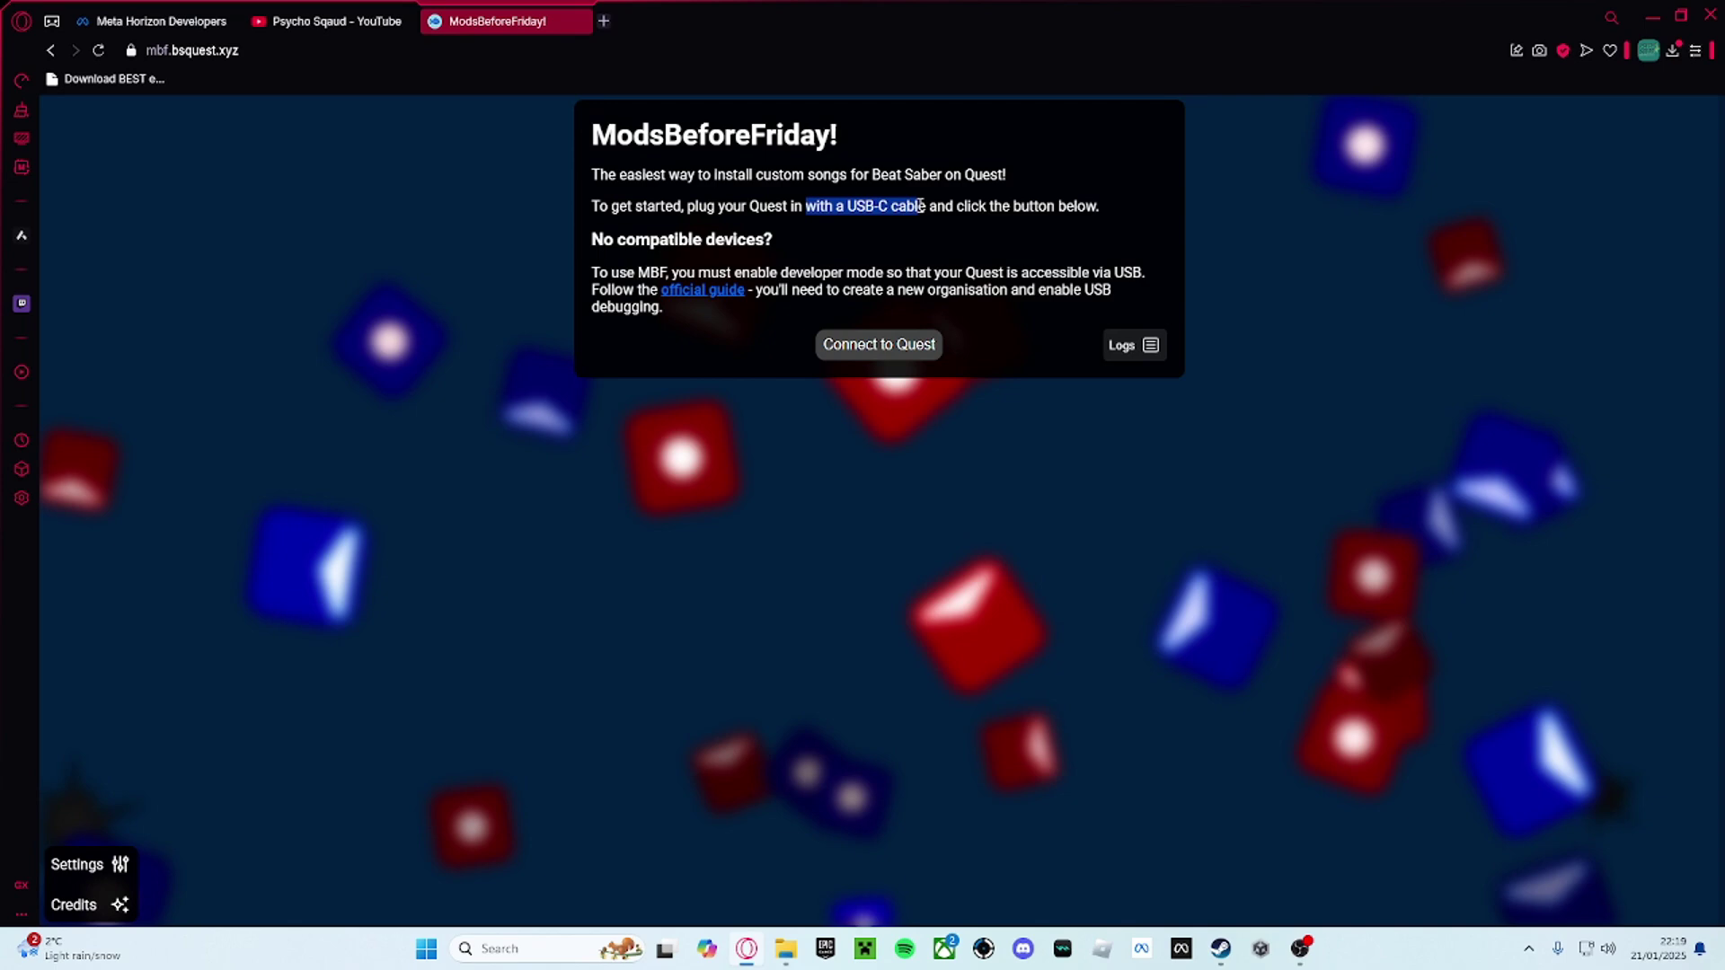
click(604, 20)
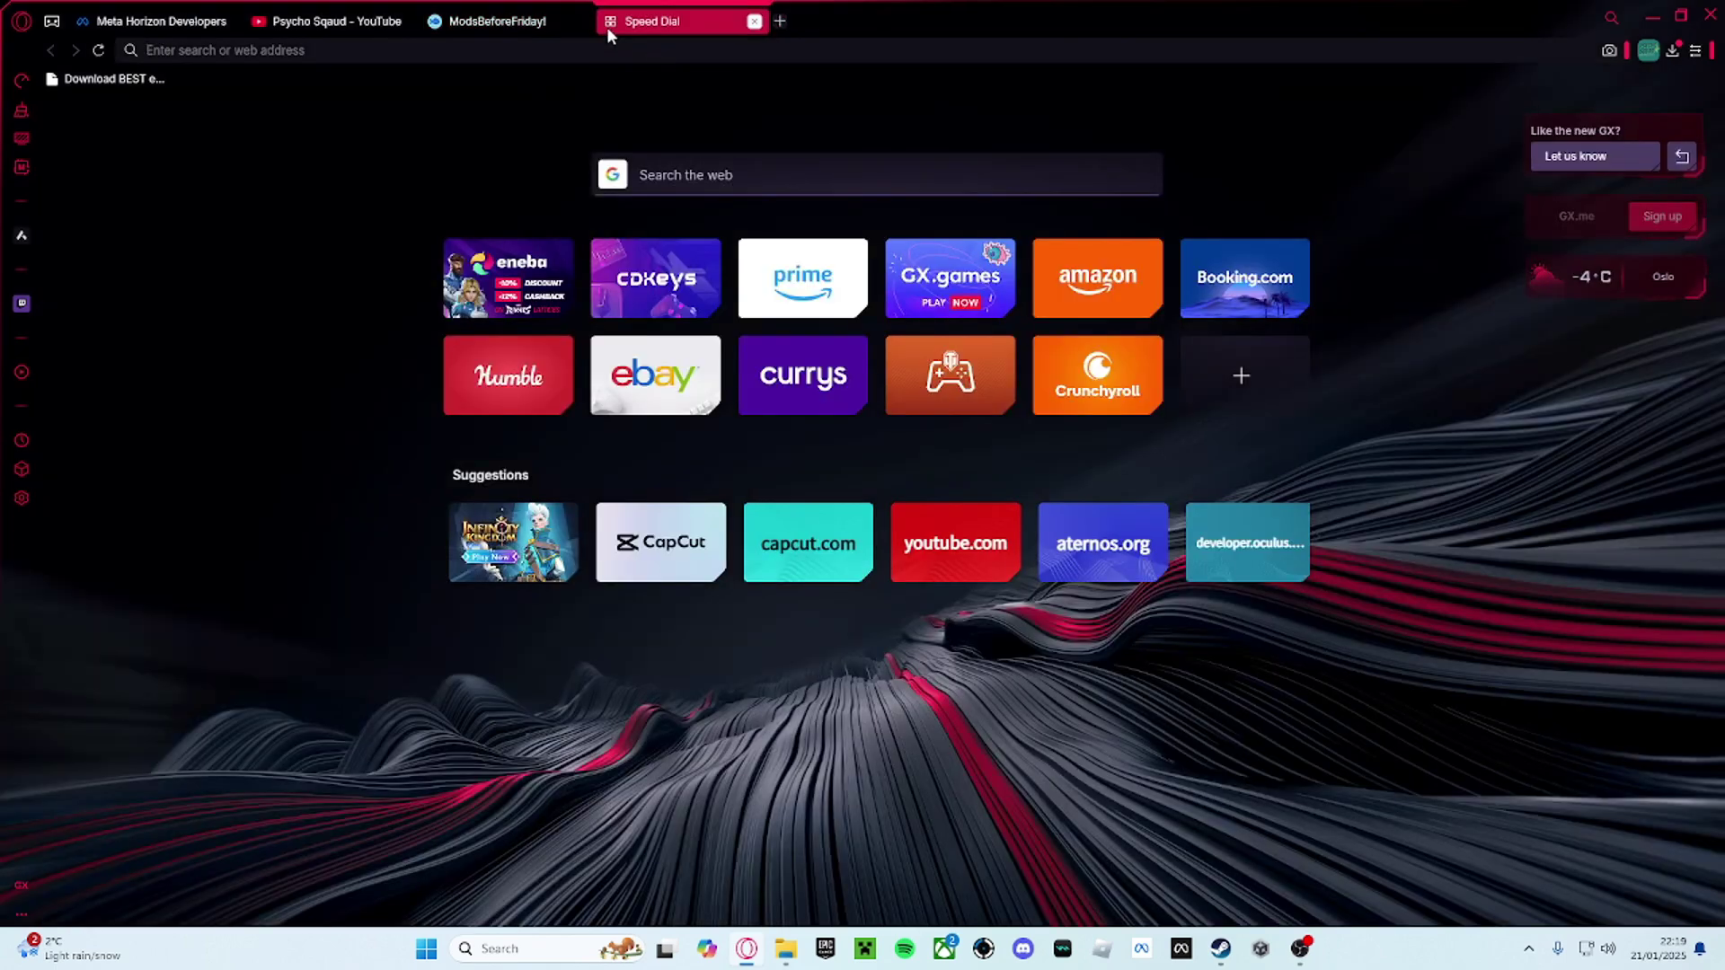
text(ubl)
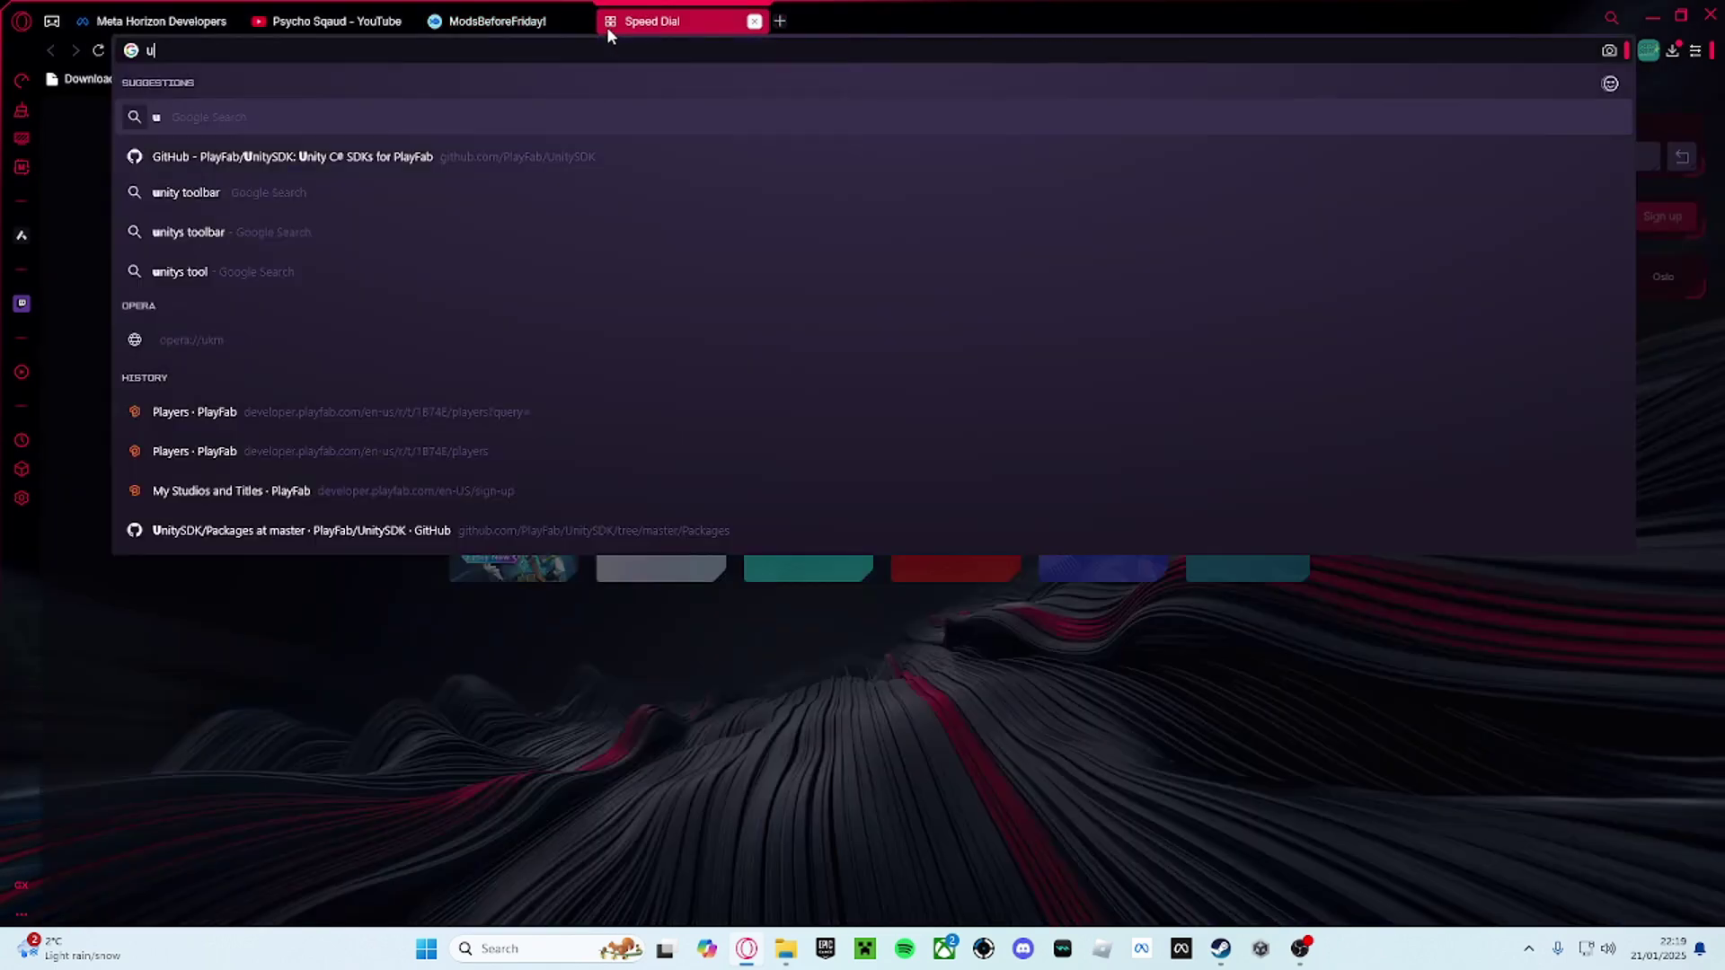
key(BackSpace)
text(b)
key(BackSpace)
key(BackSpace)
key(BackSpace)
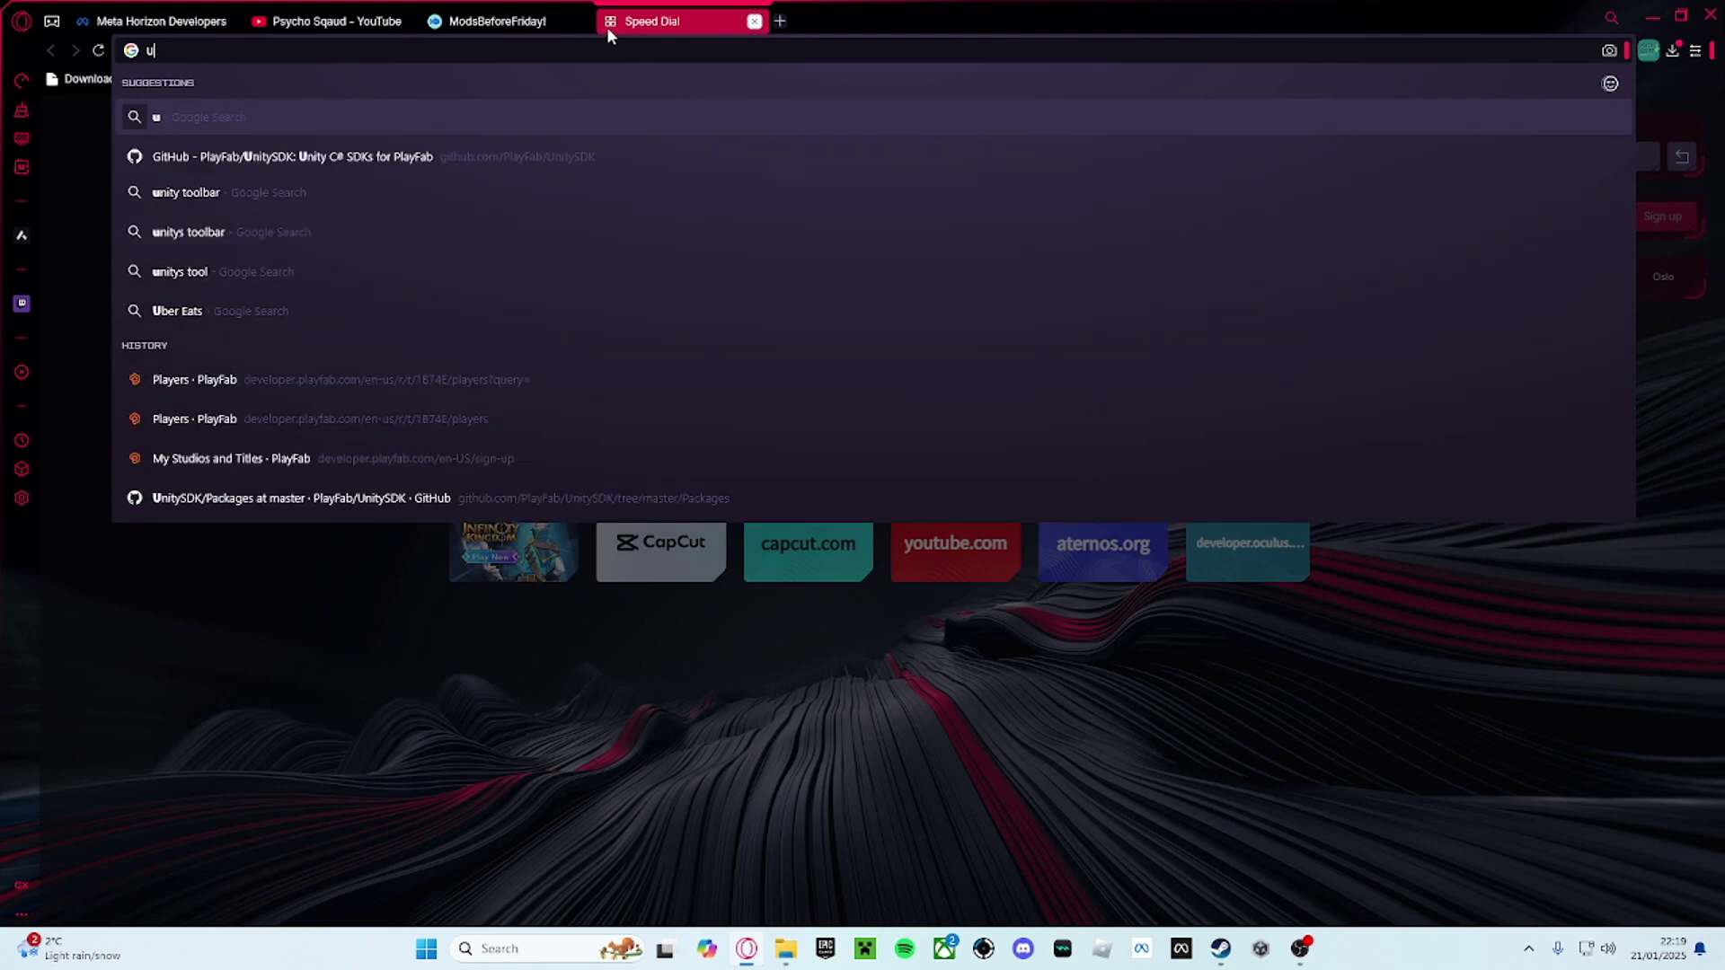
text(USB-C)
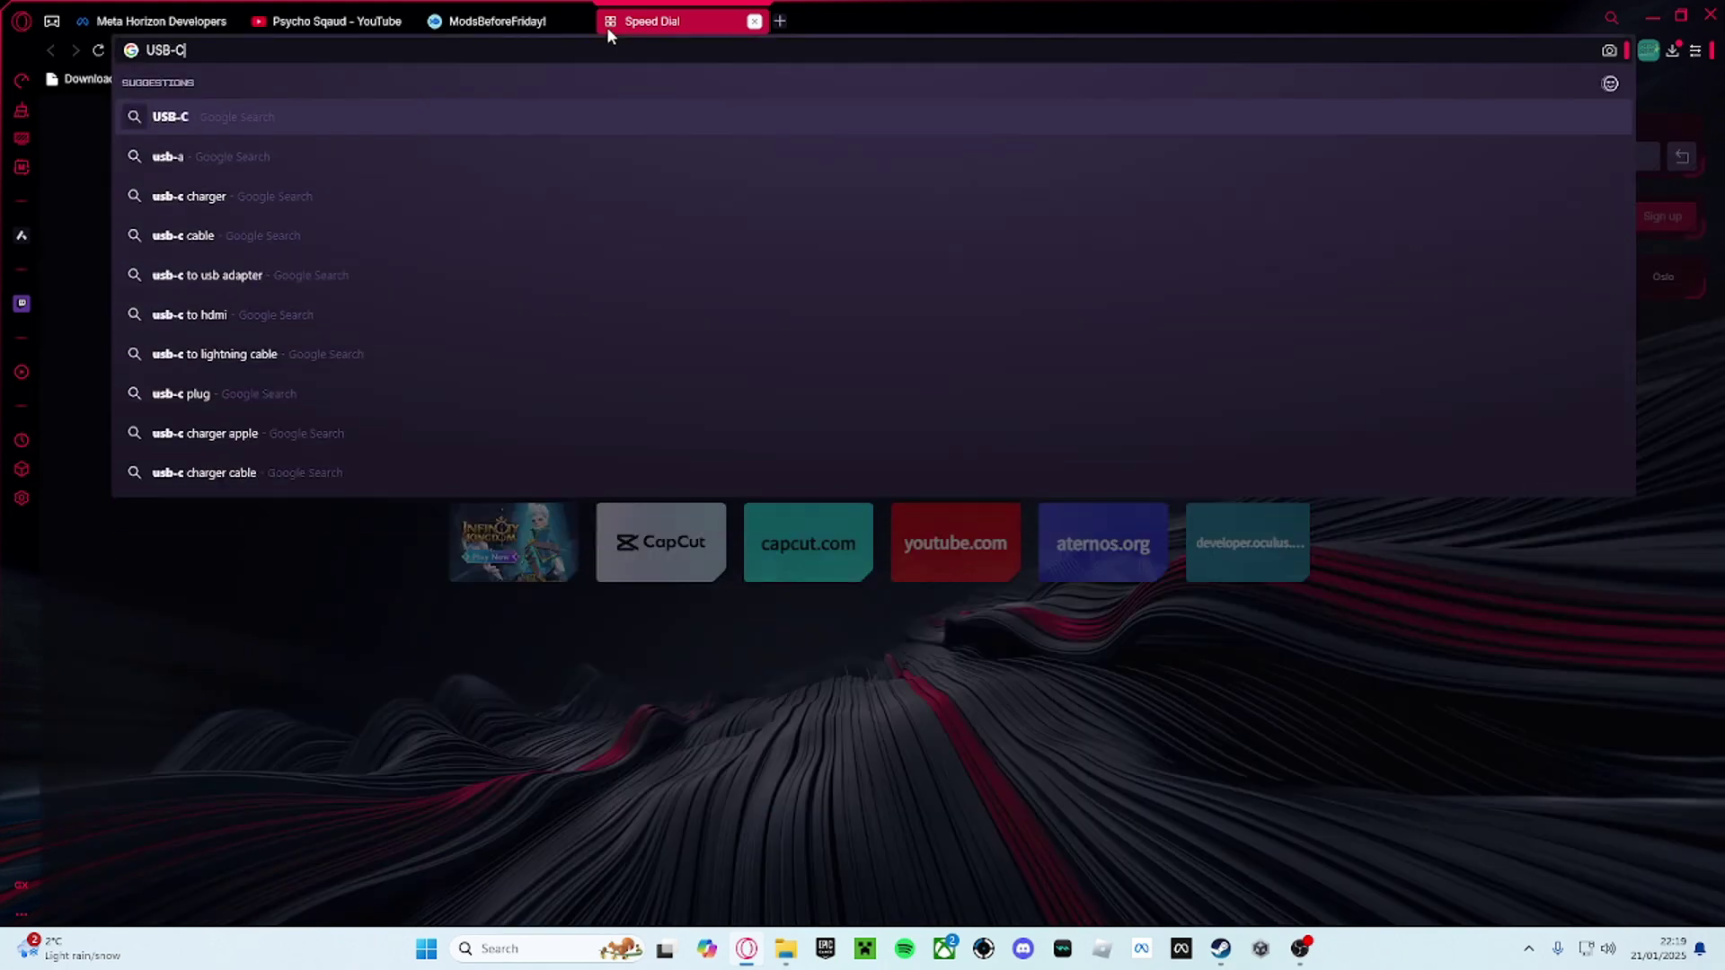
key(Return)
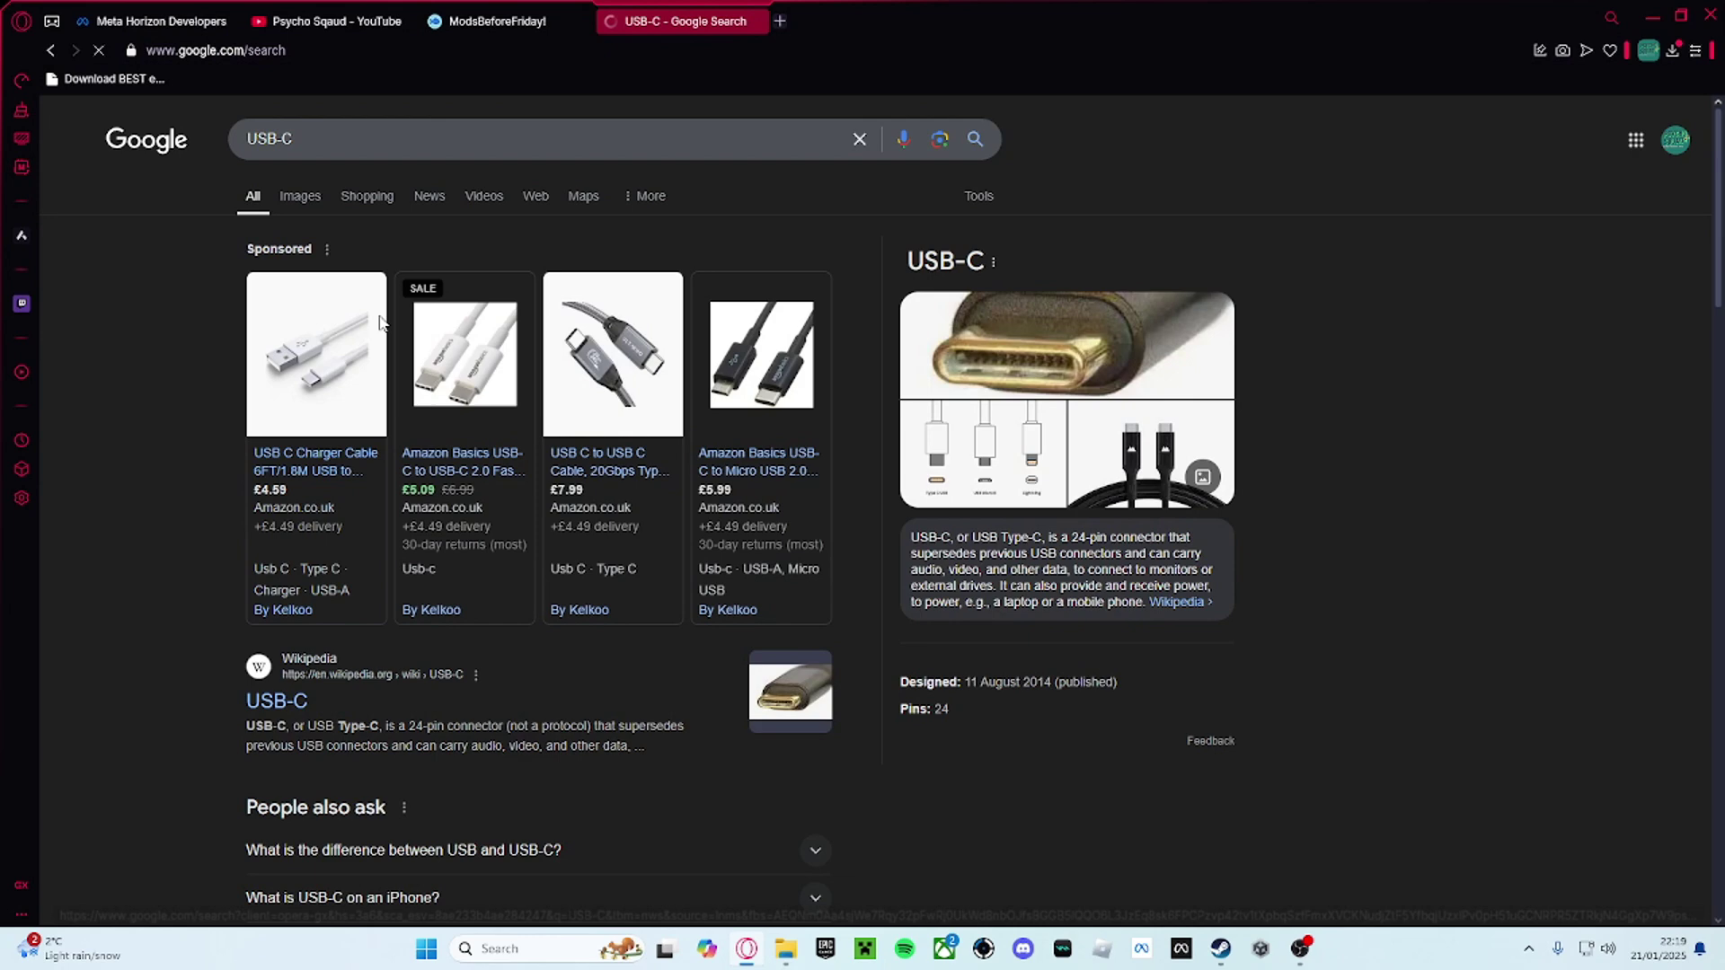
click(651, 376)
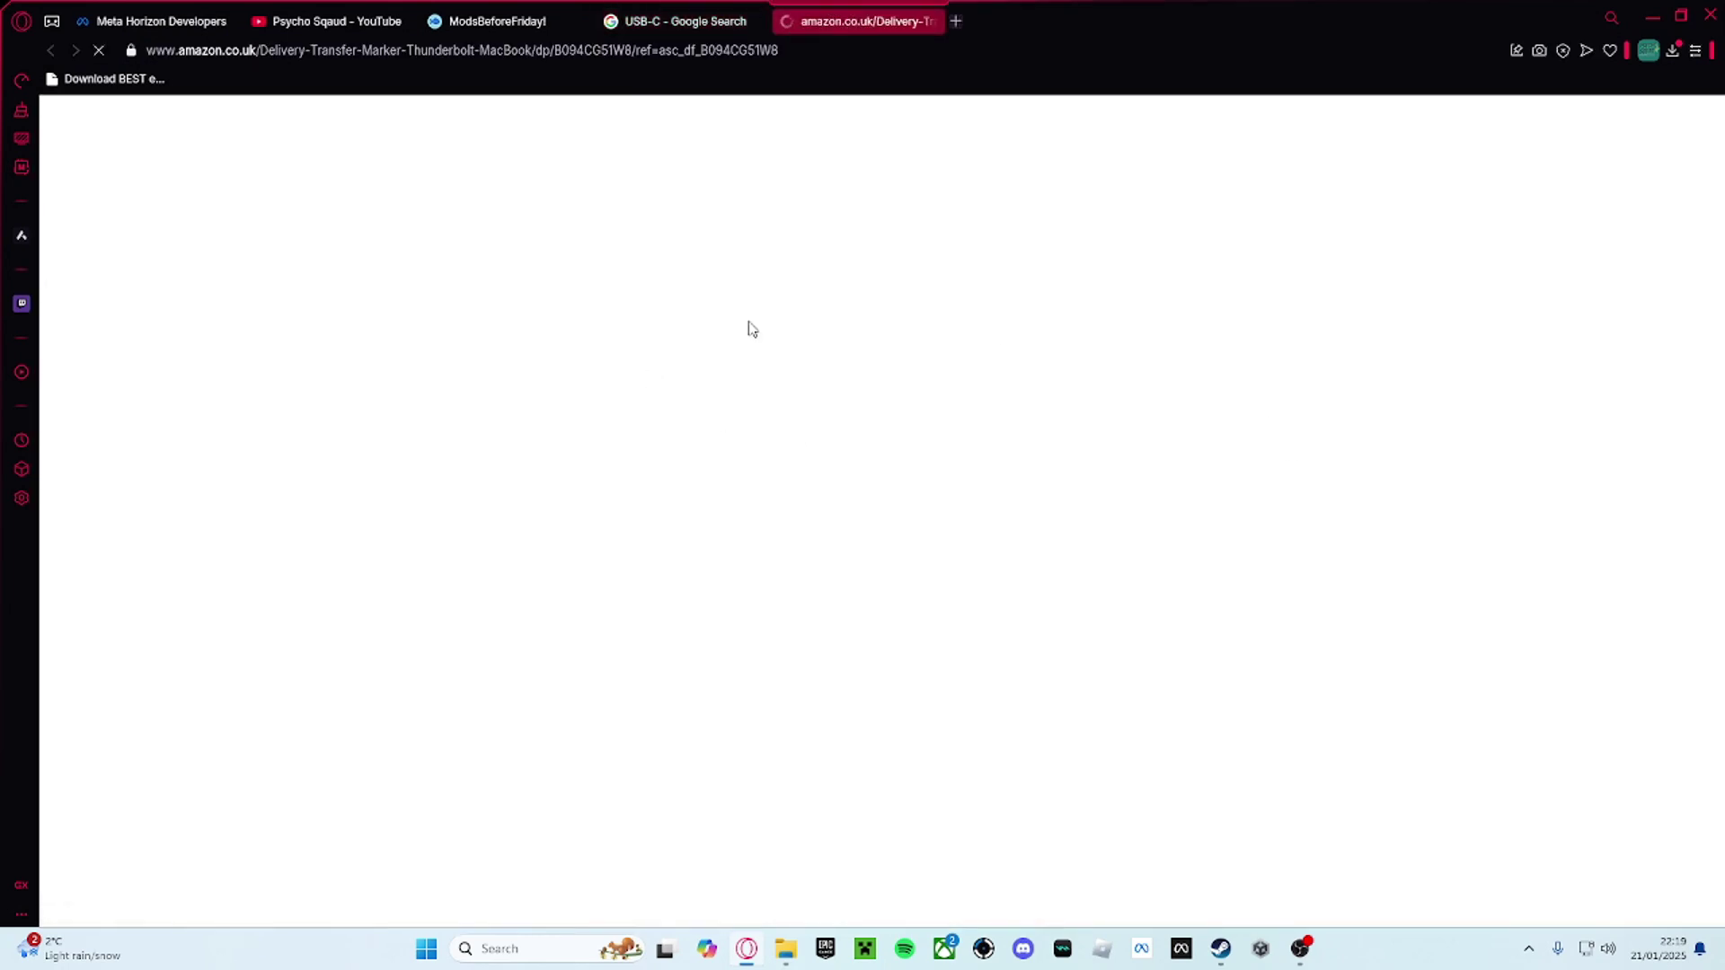
Step: Look up the Syntech Link Cable 5m on Amazon, and close the Amazon and USB-C search tabs to return to ModsBeforeFriday
click(319, 859)
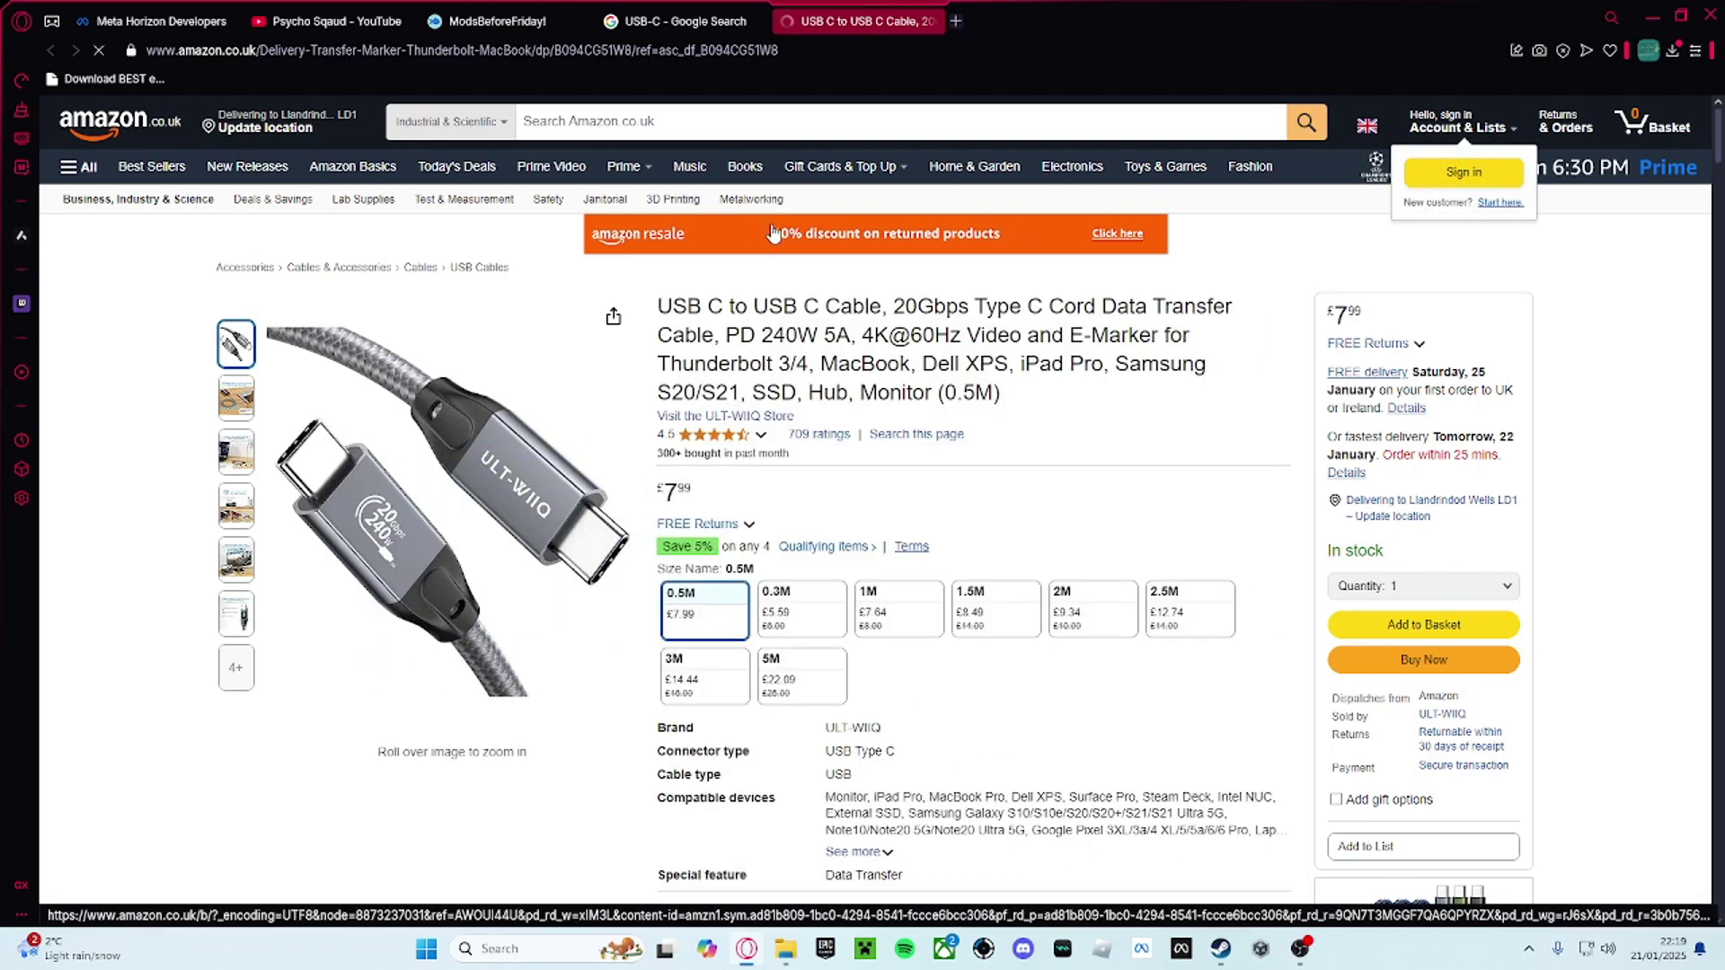
click(670, 120)
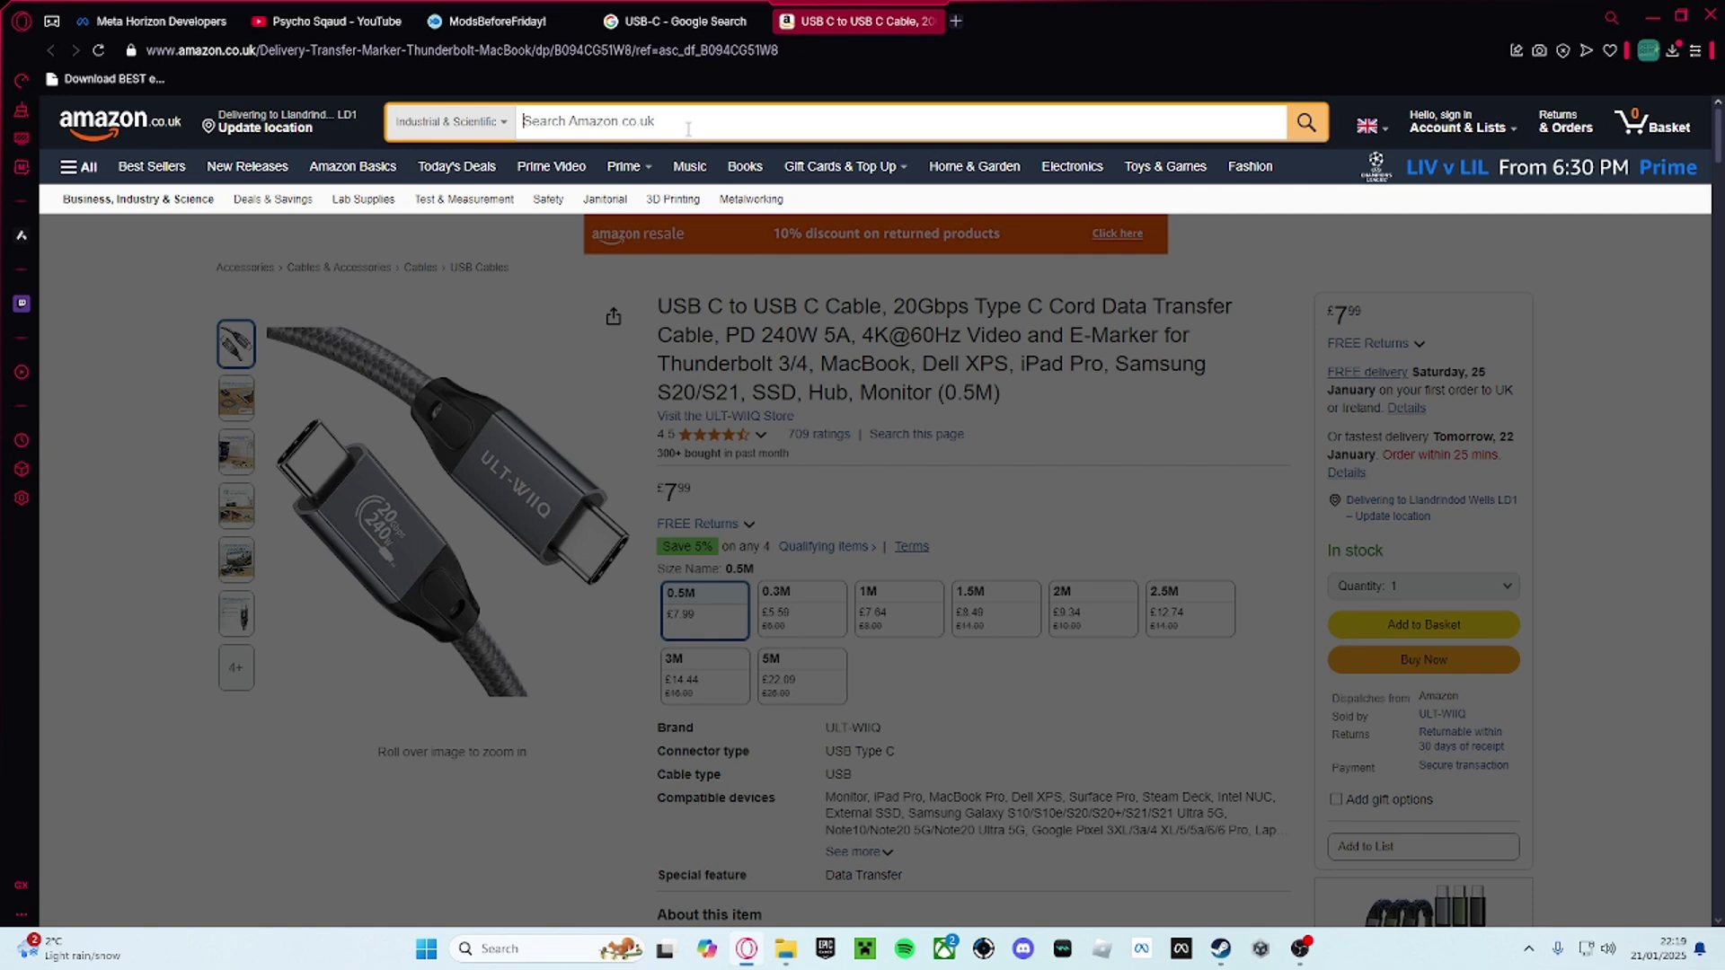
text(Synt)
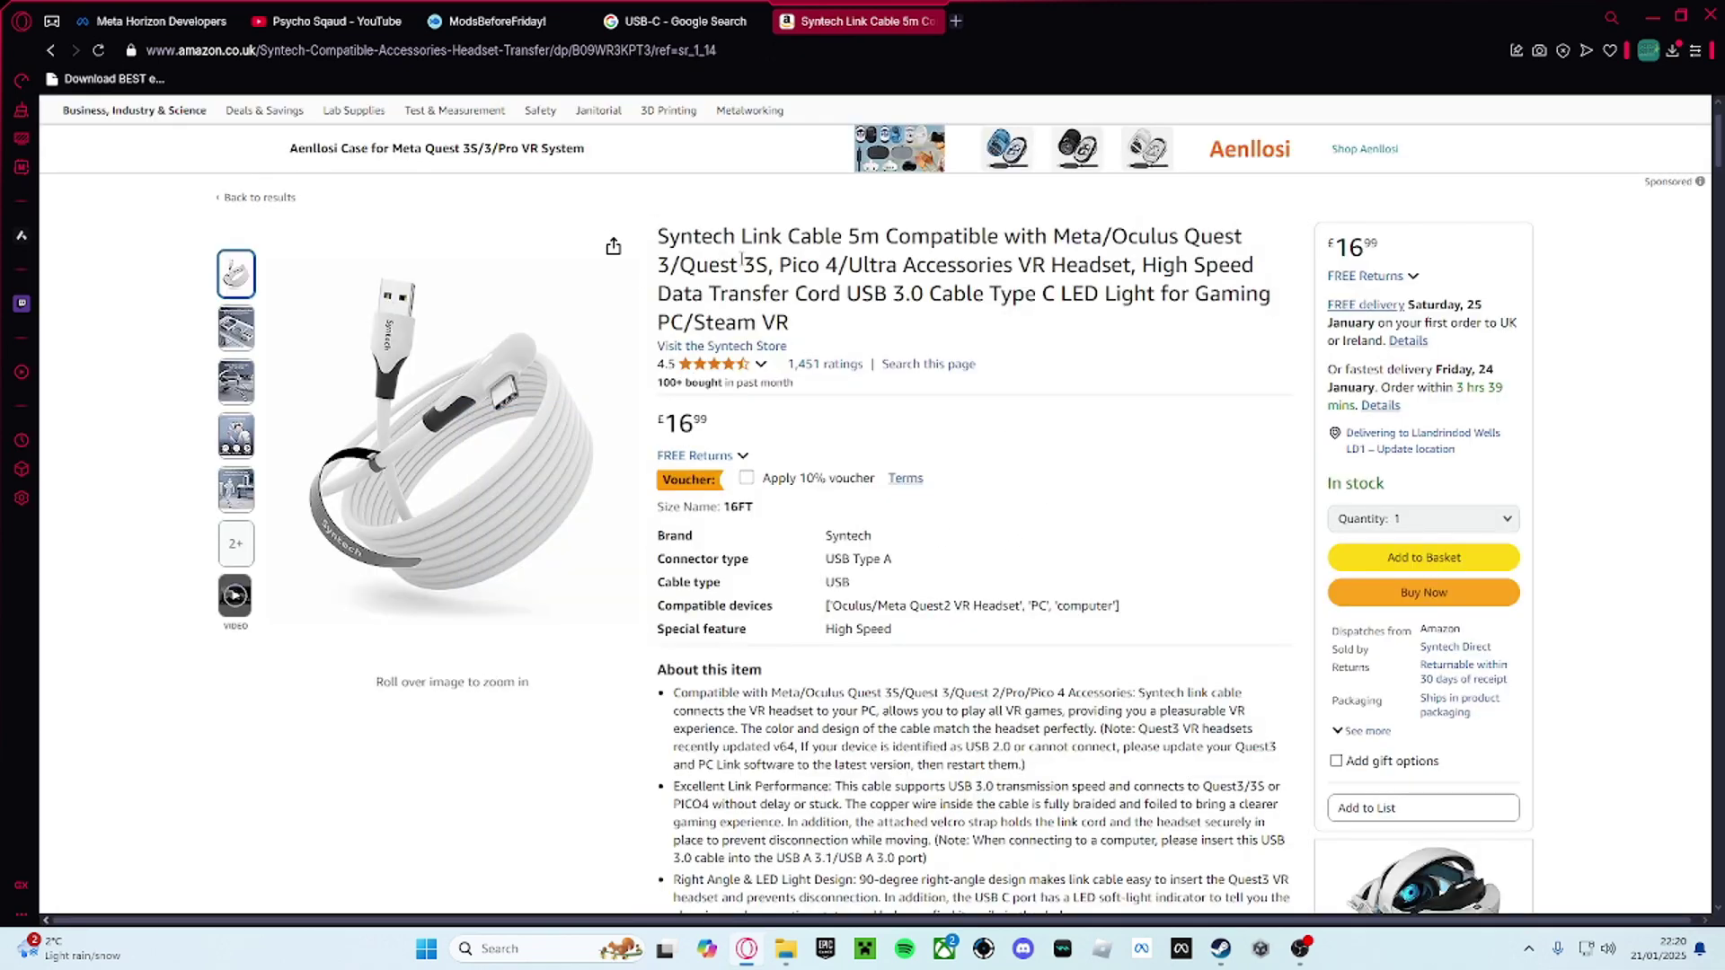
click(931, 21)
click(754, 22)
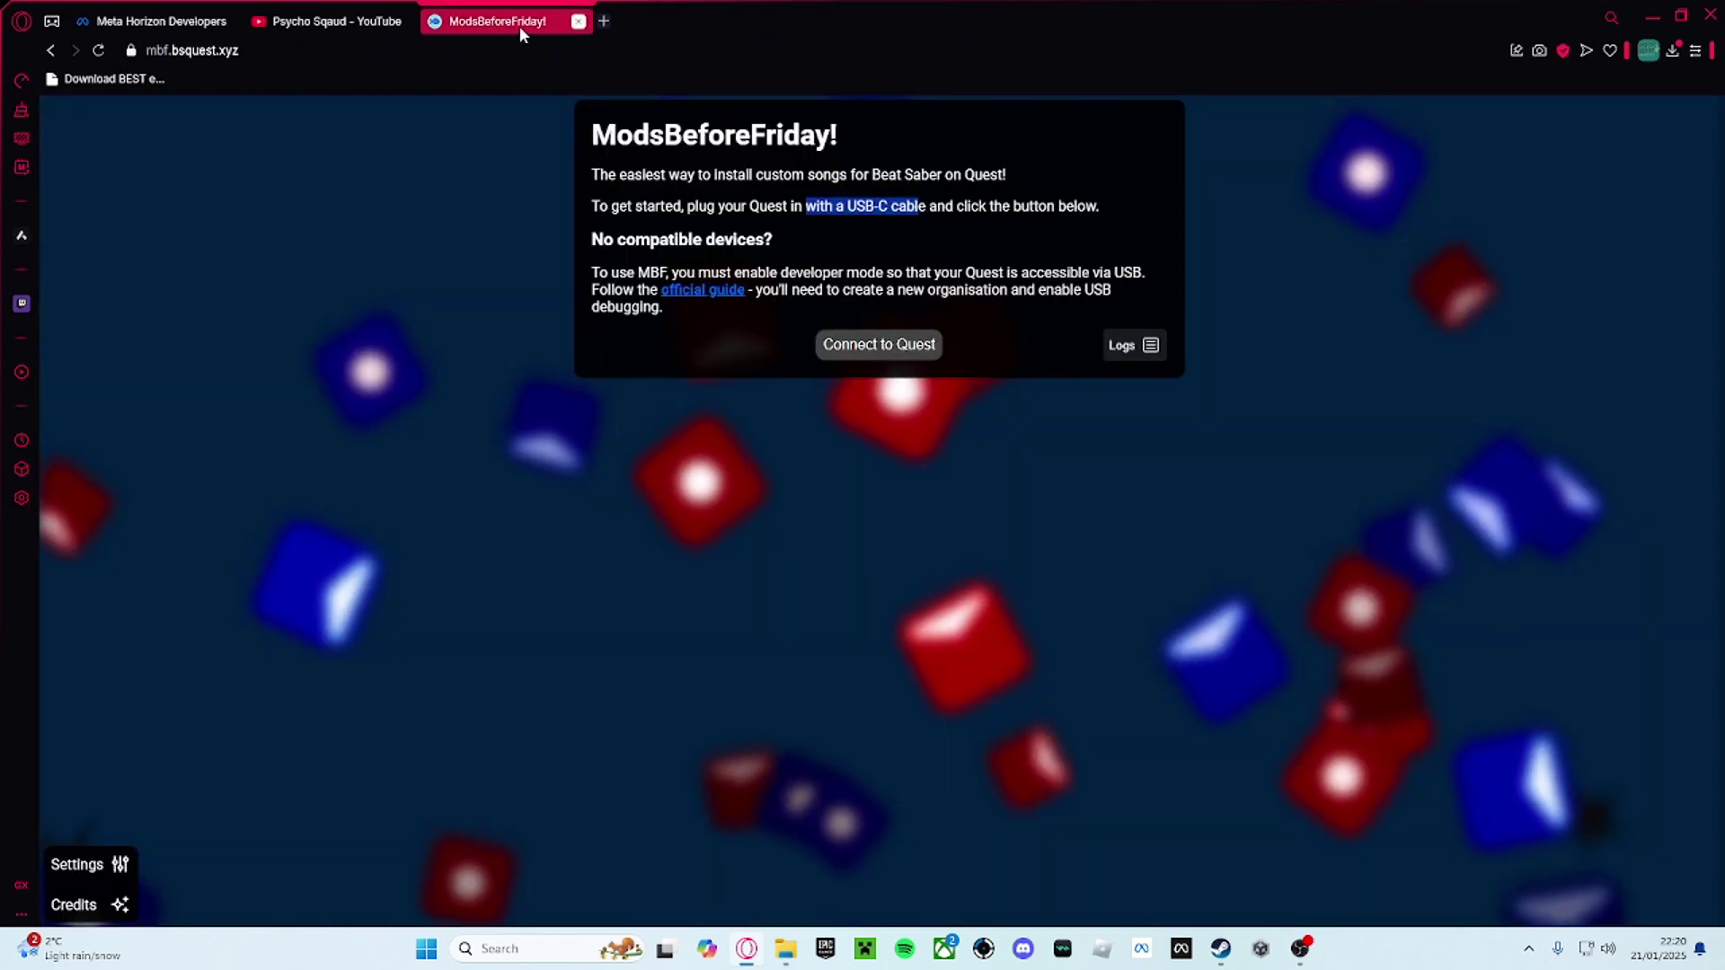
click(985, 330)
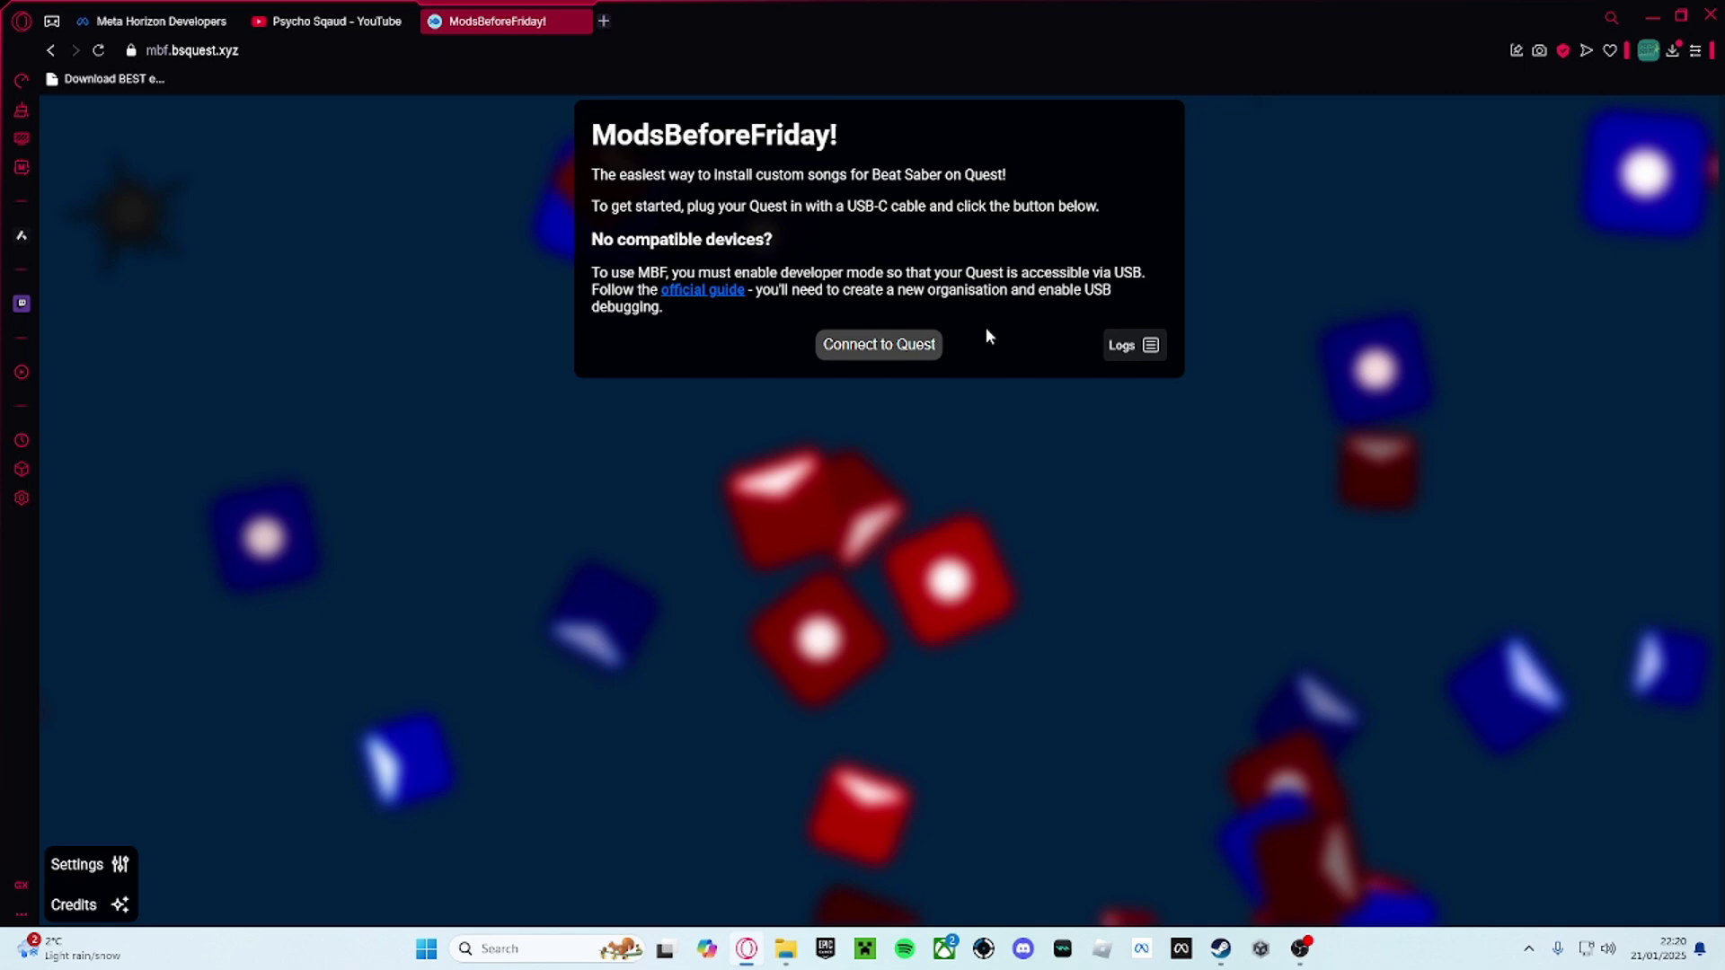
Step: Connect ModsBeforeFriday to the Quest 2 headset and read the instructions for allowing the connection in the headset
click(879, 349)
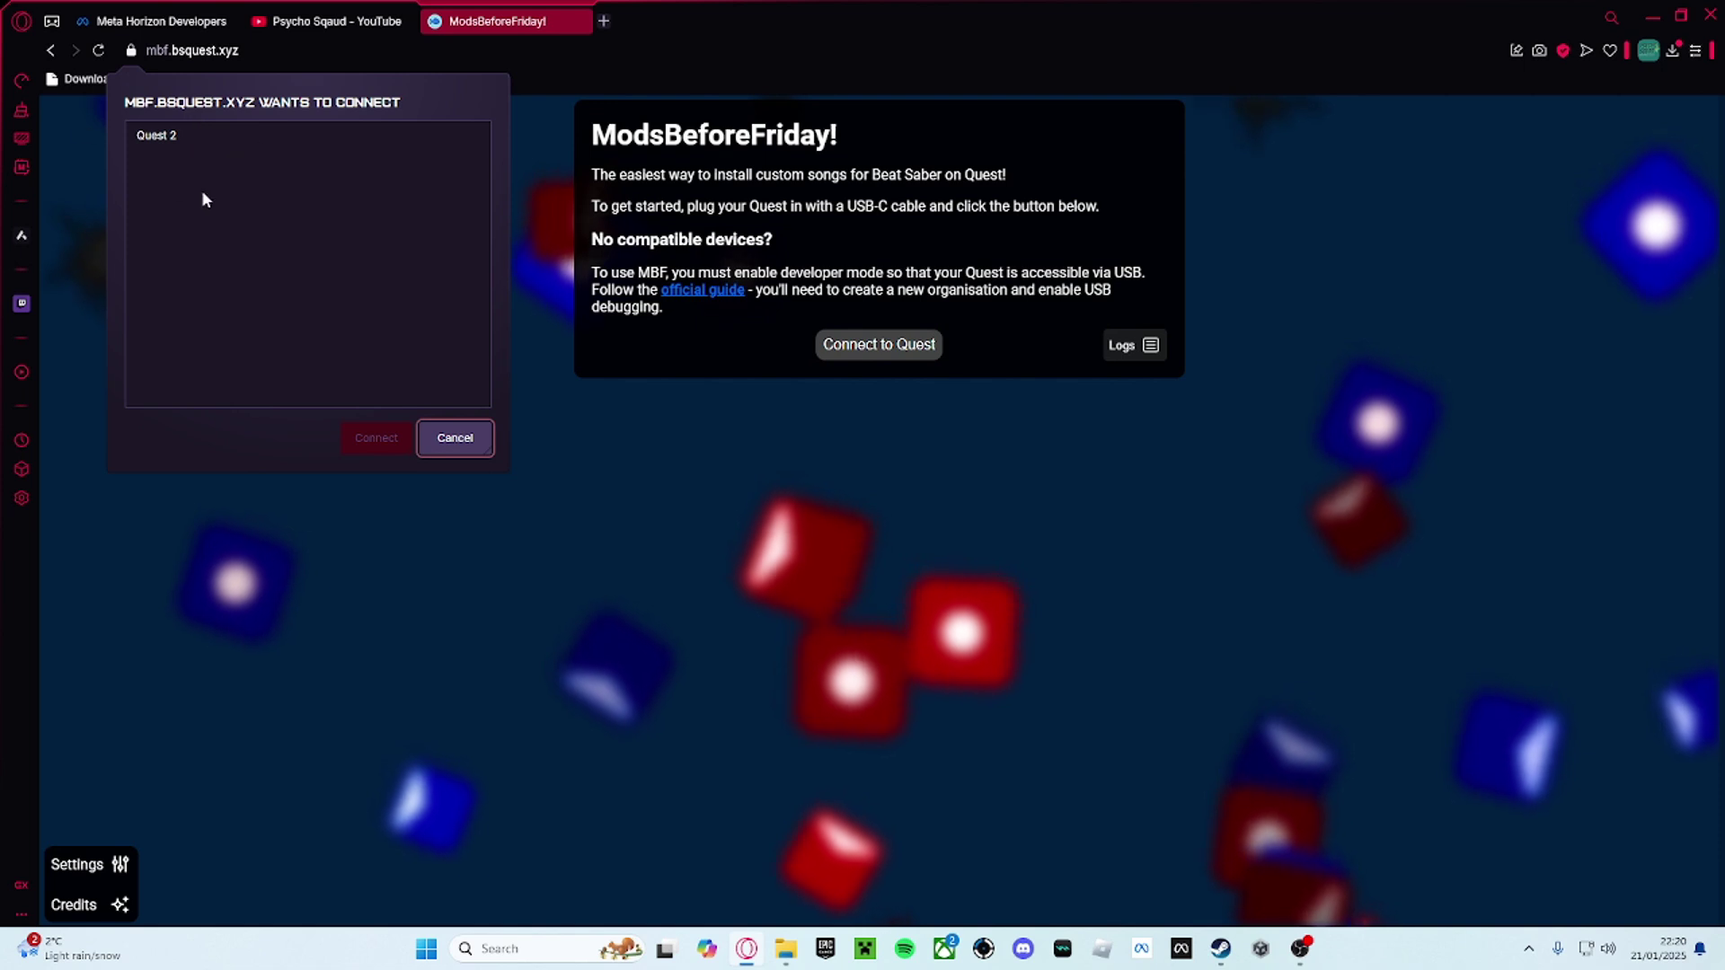
click(163, 137)
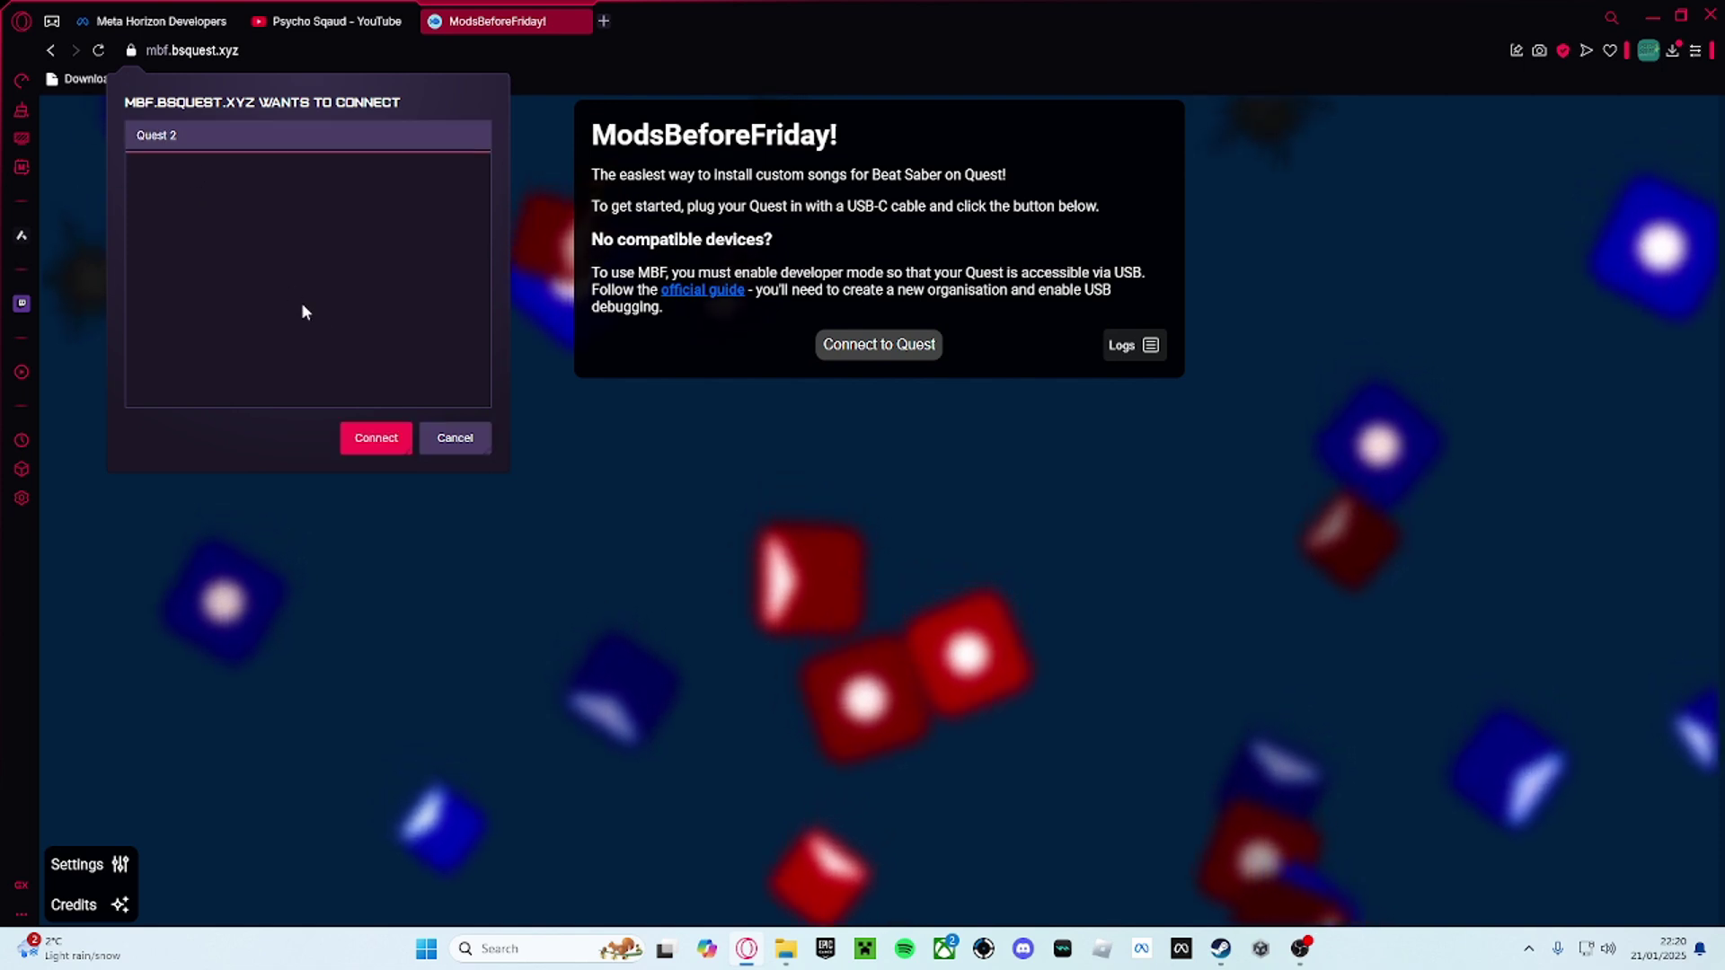
click(388, 439)
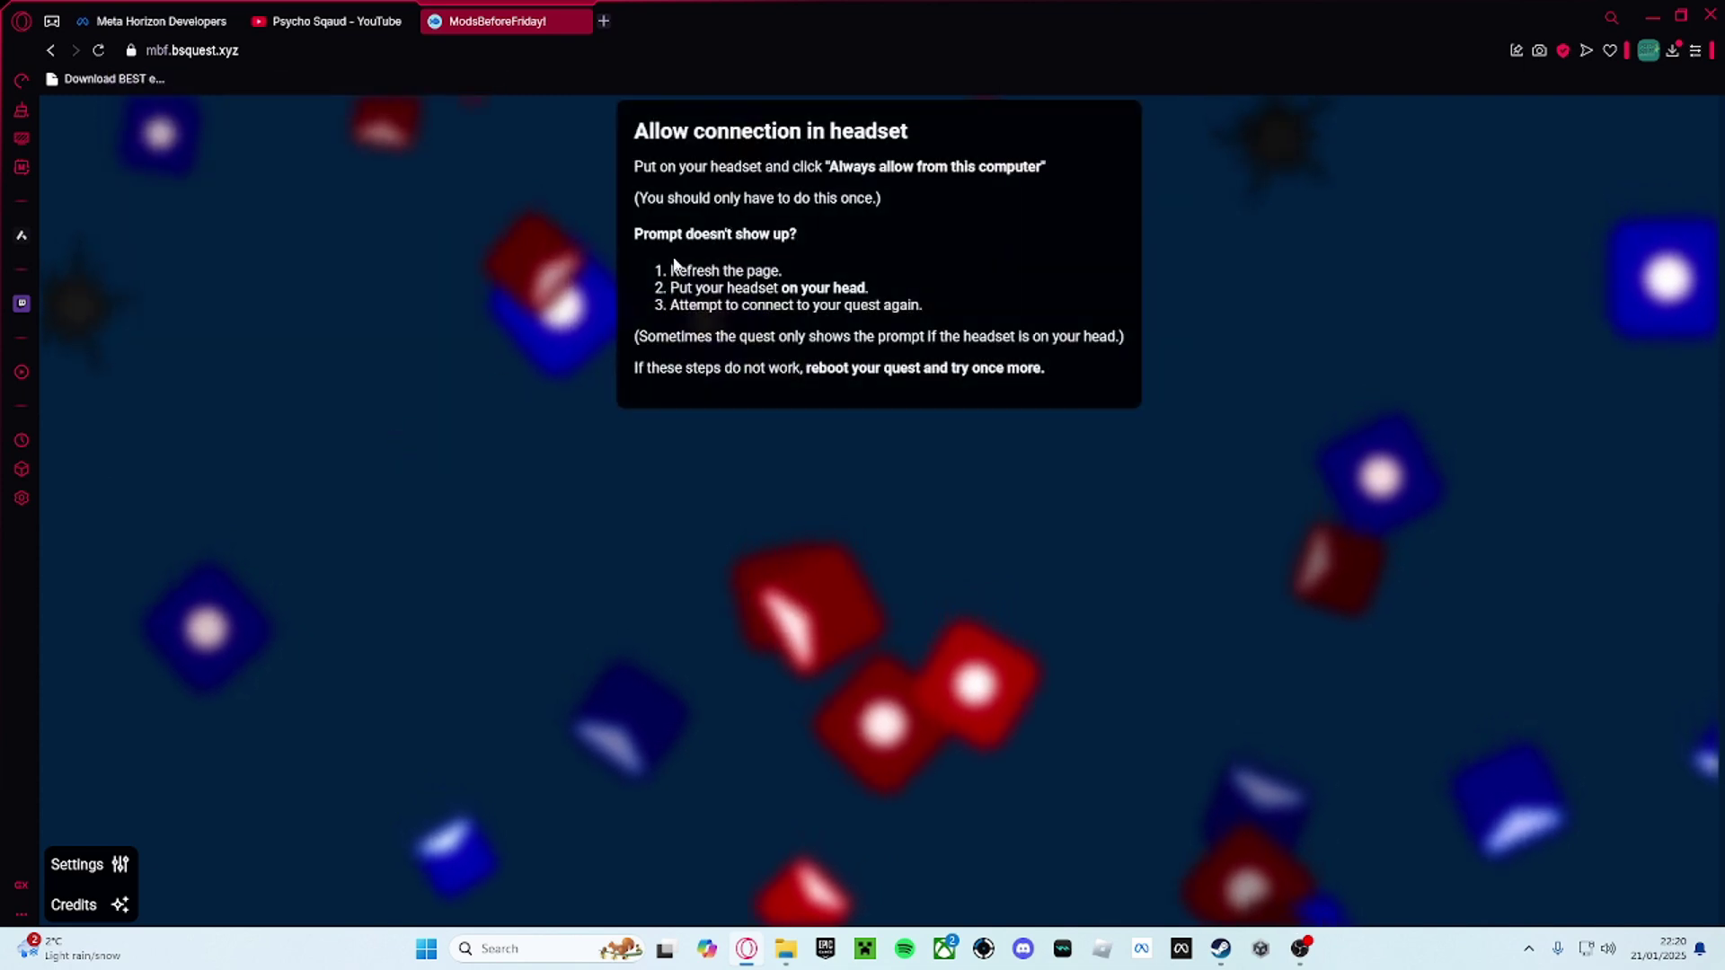
drag(628, 129, 820, 132)
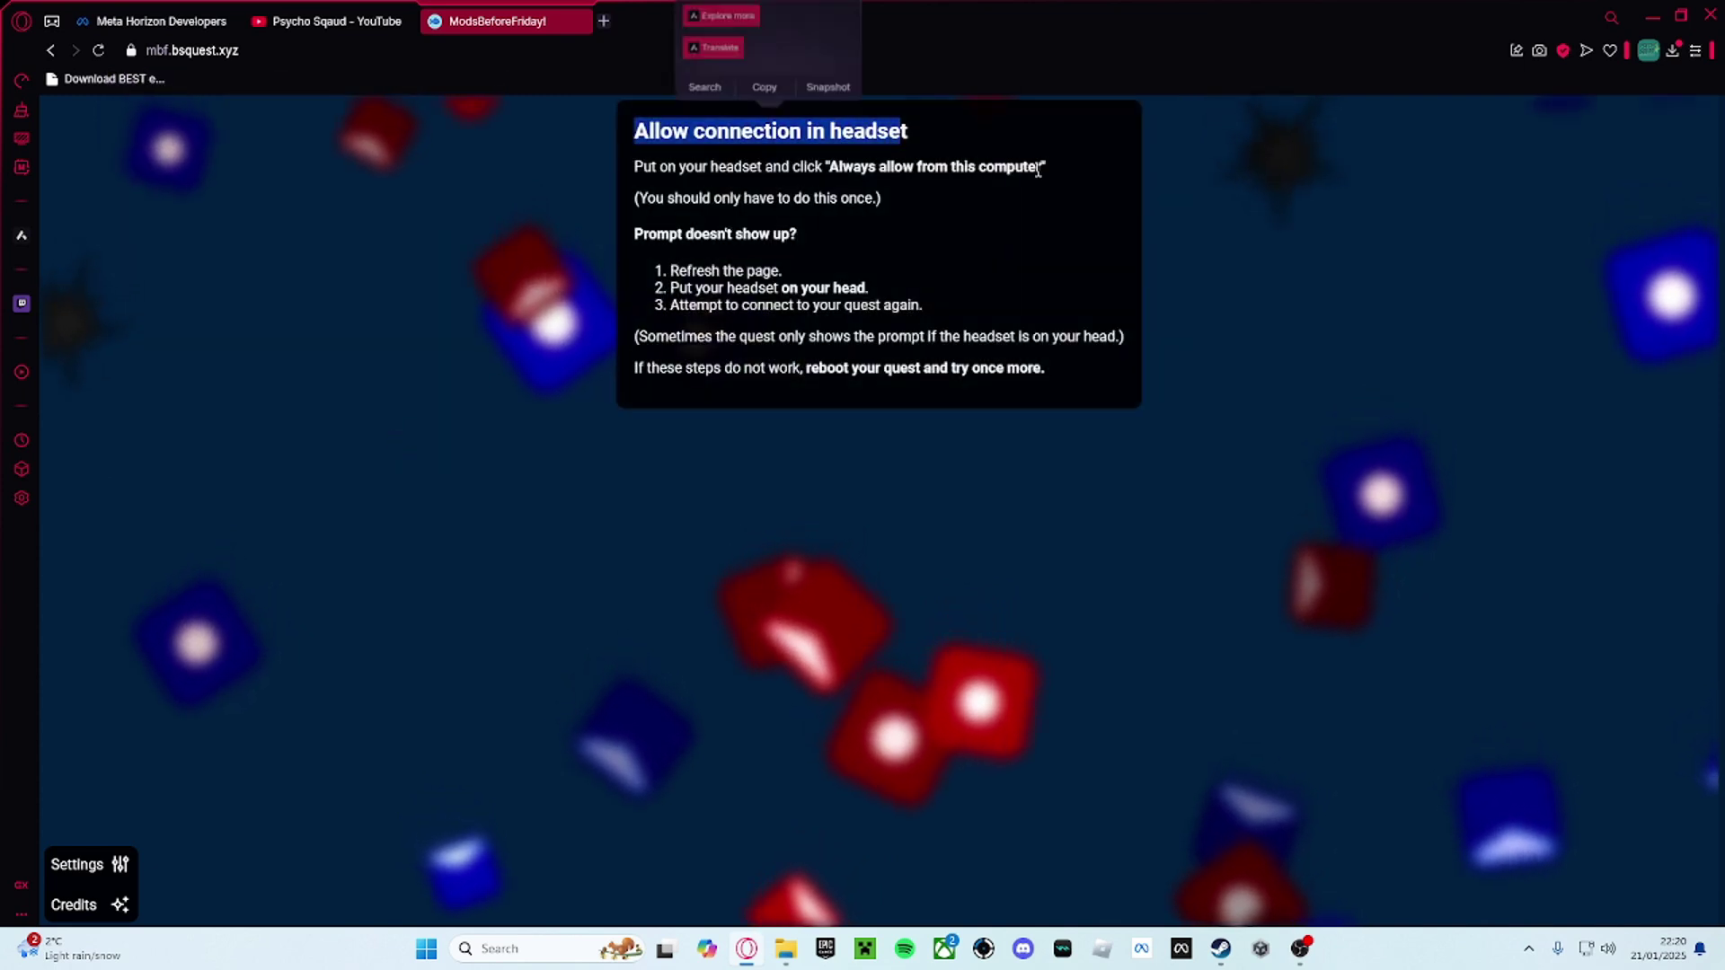
click(1041, 209)
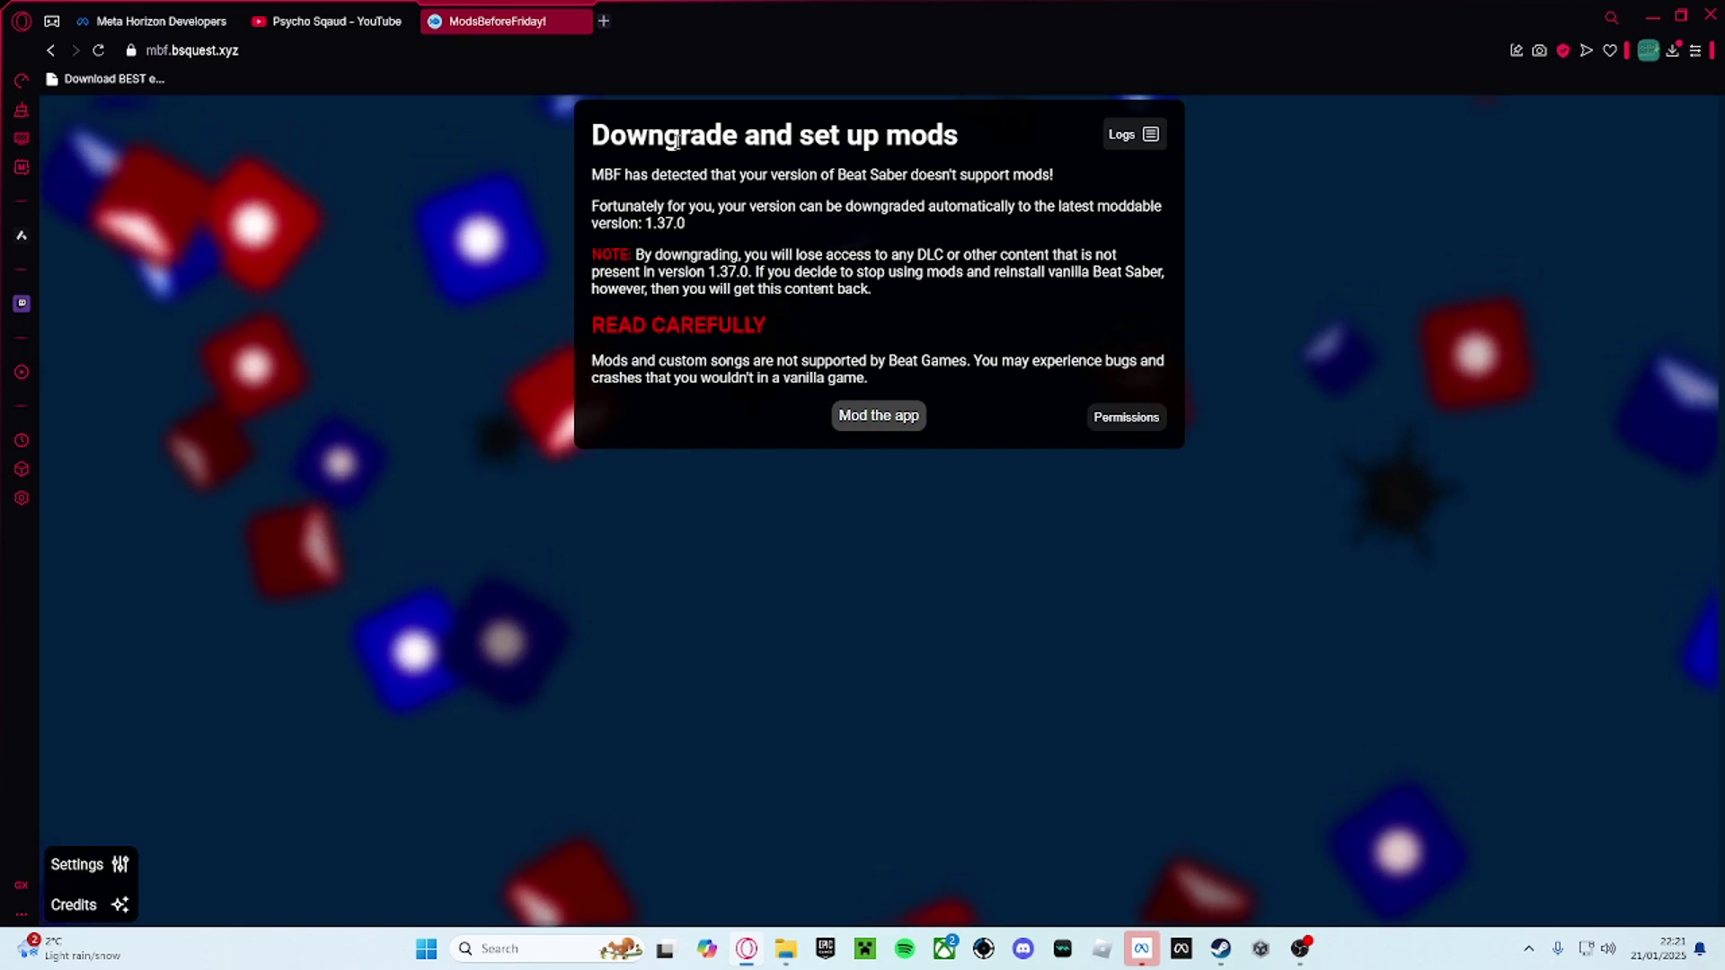
Step: Mod Beat Saber with the automatic downgrade to the latest moddable version, 1.37.0
click(868, 415)
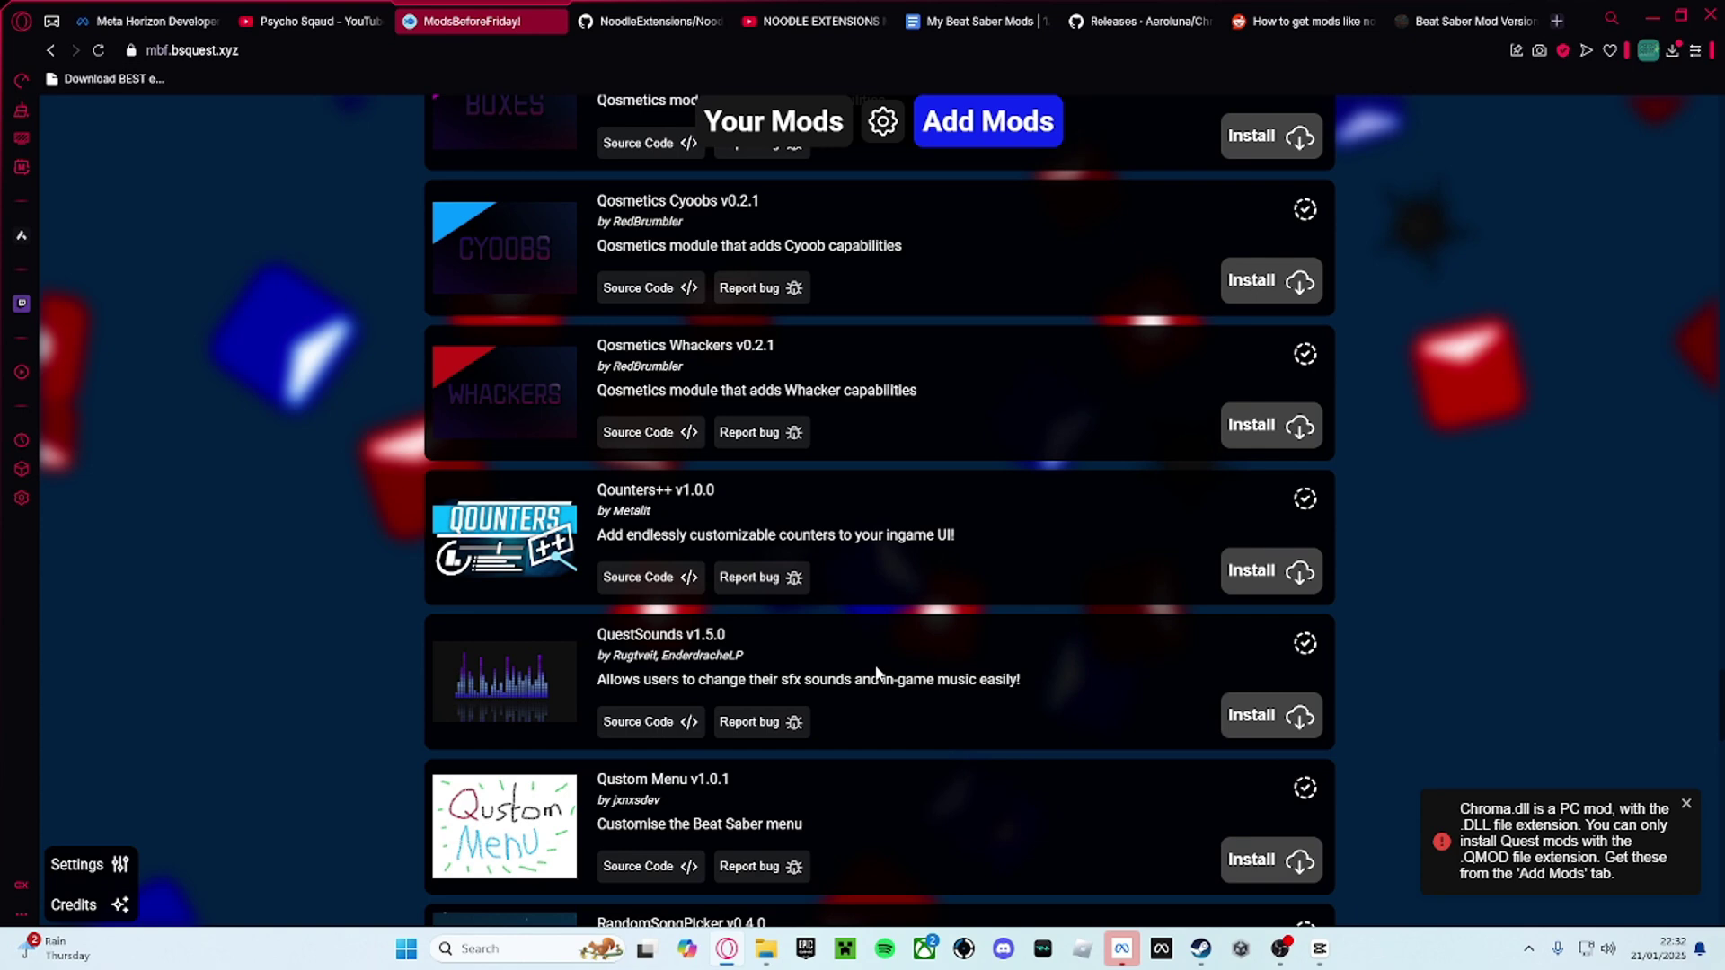
Step: Install the Qosmetics Whackers v0.2.1 and Qosmetics Cyoobs v0.2.1 mods
click(1276, 429)
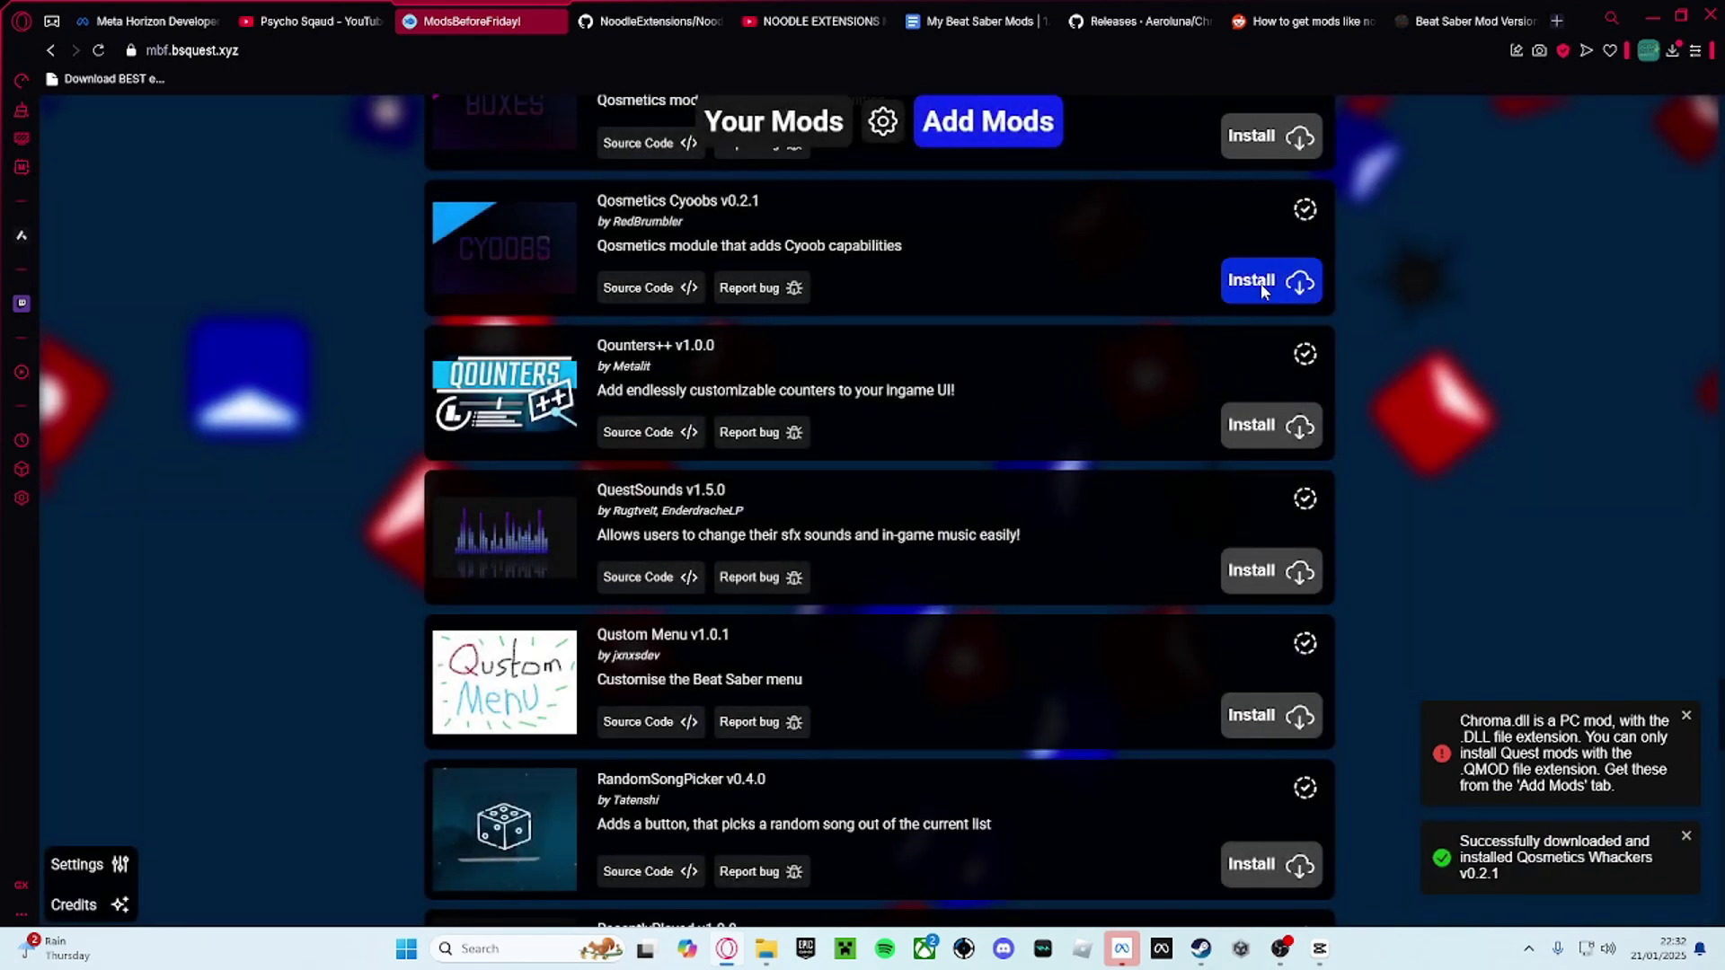
click(1259, 283)
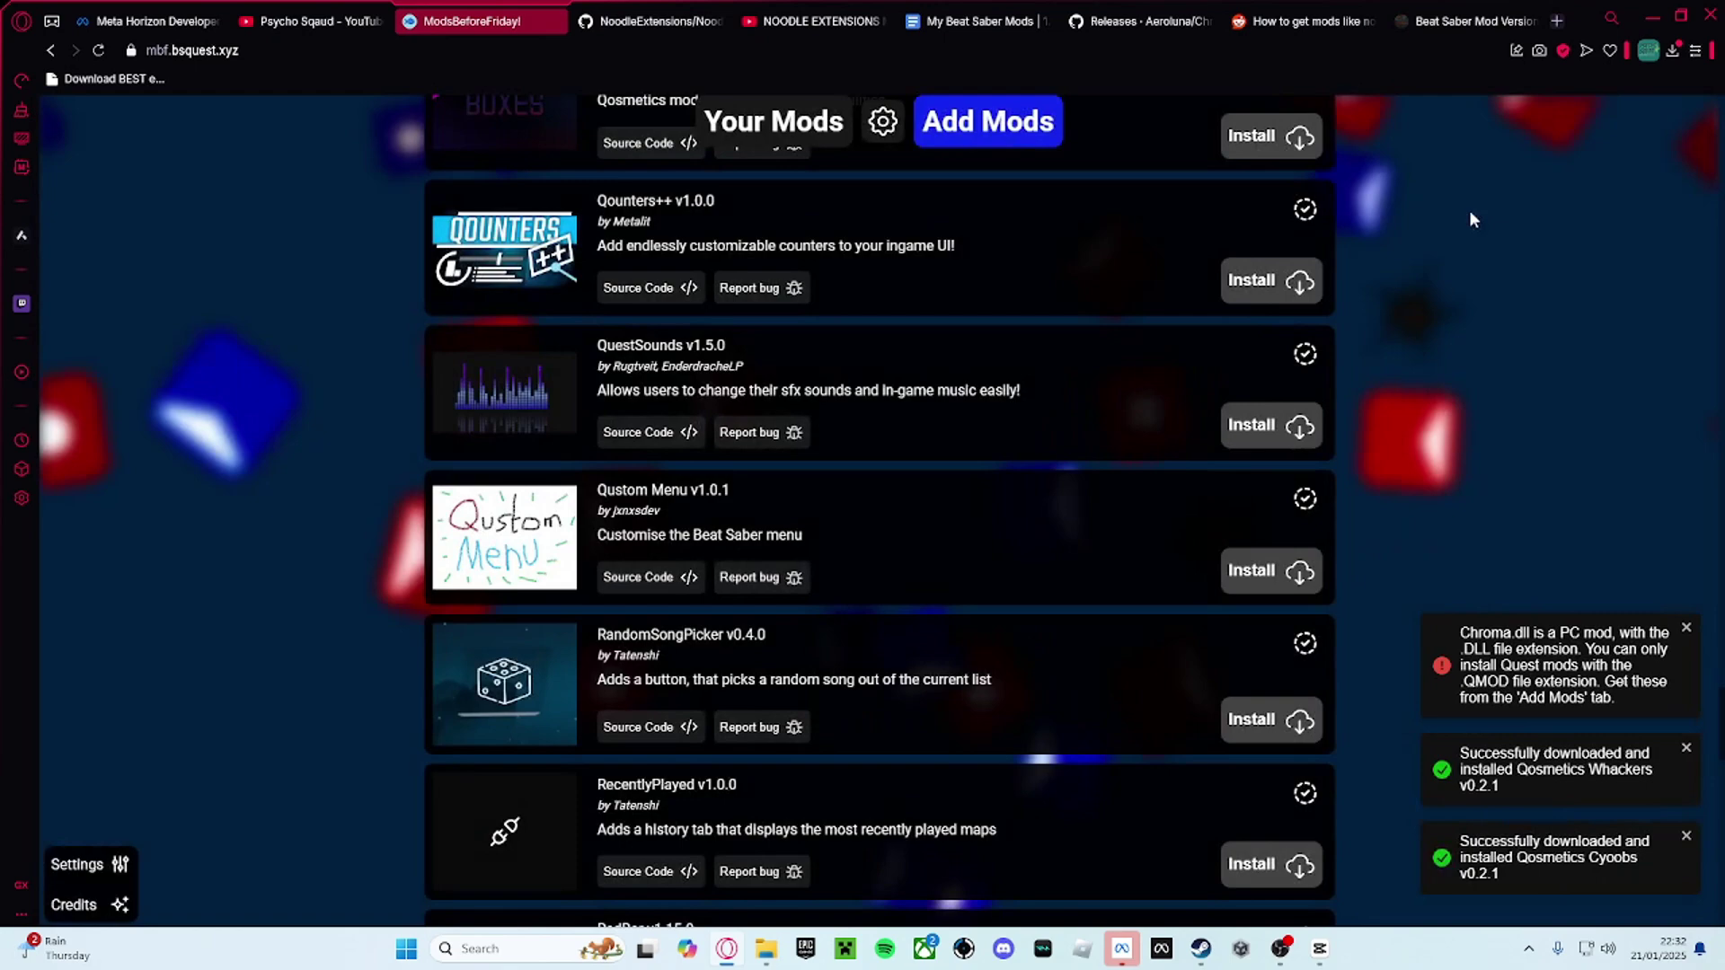
Step: Find NoodleExtensions v1.5.2 in the list of available mods and install it
scroll(988, 310, up, 5)
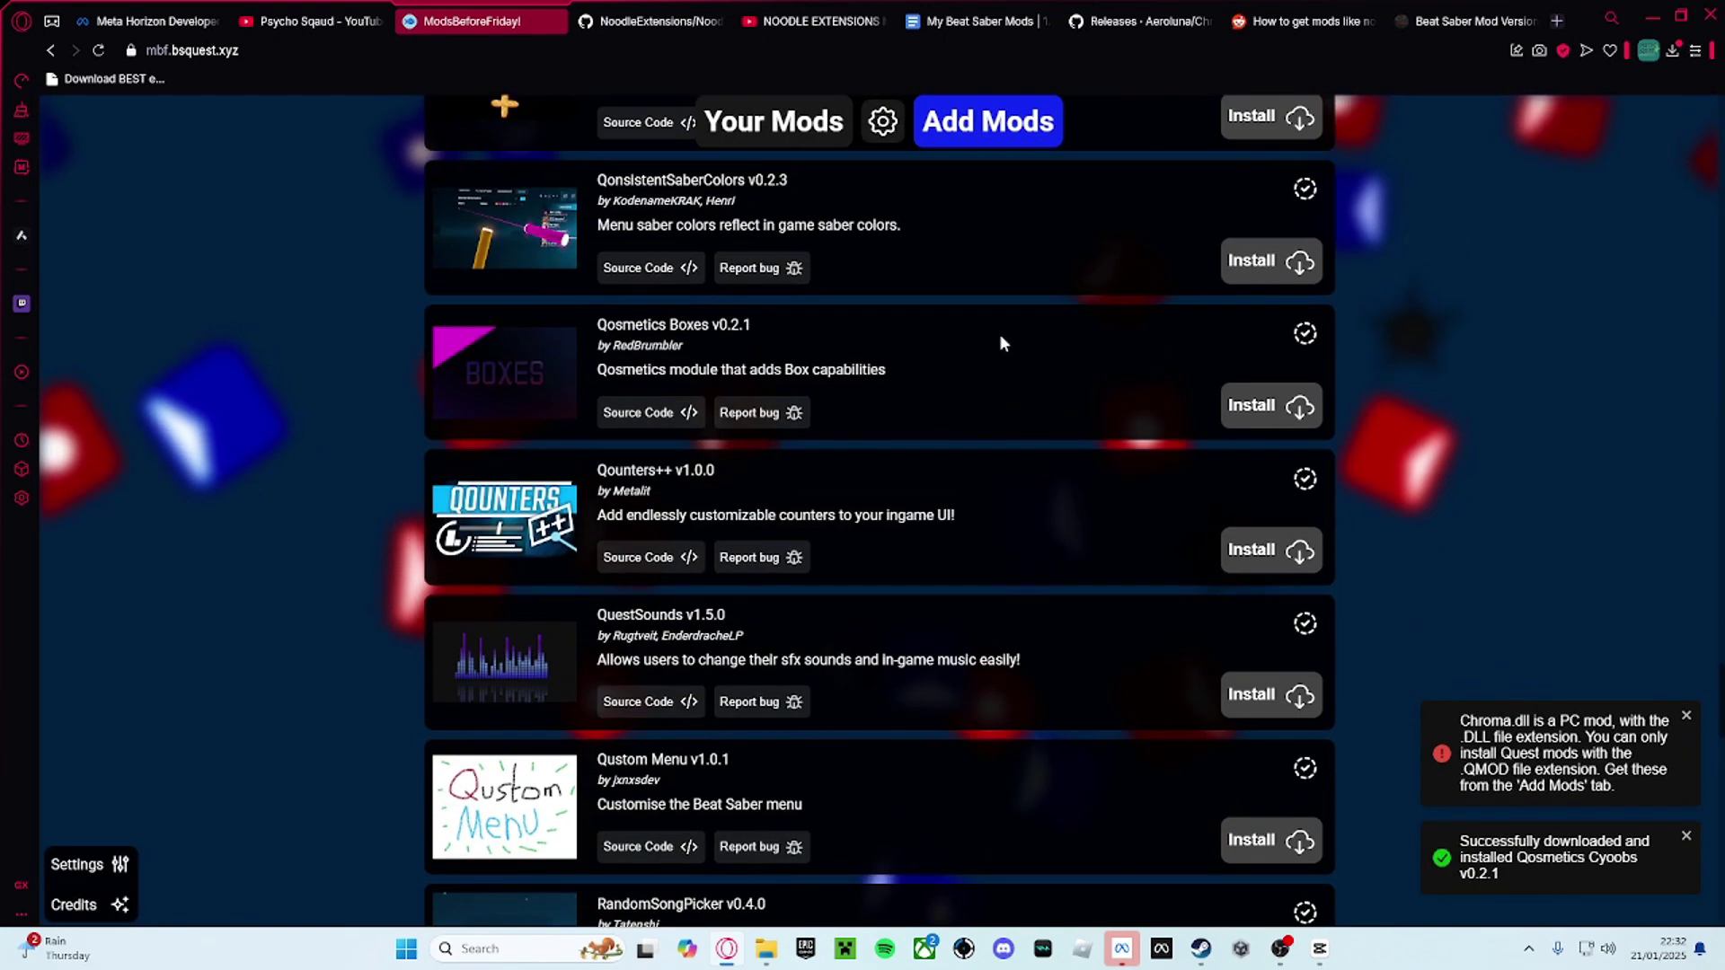
scroll(991, 354, up, 8)
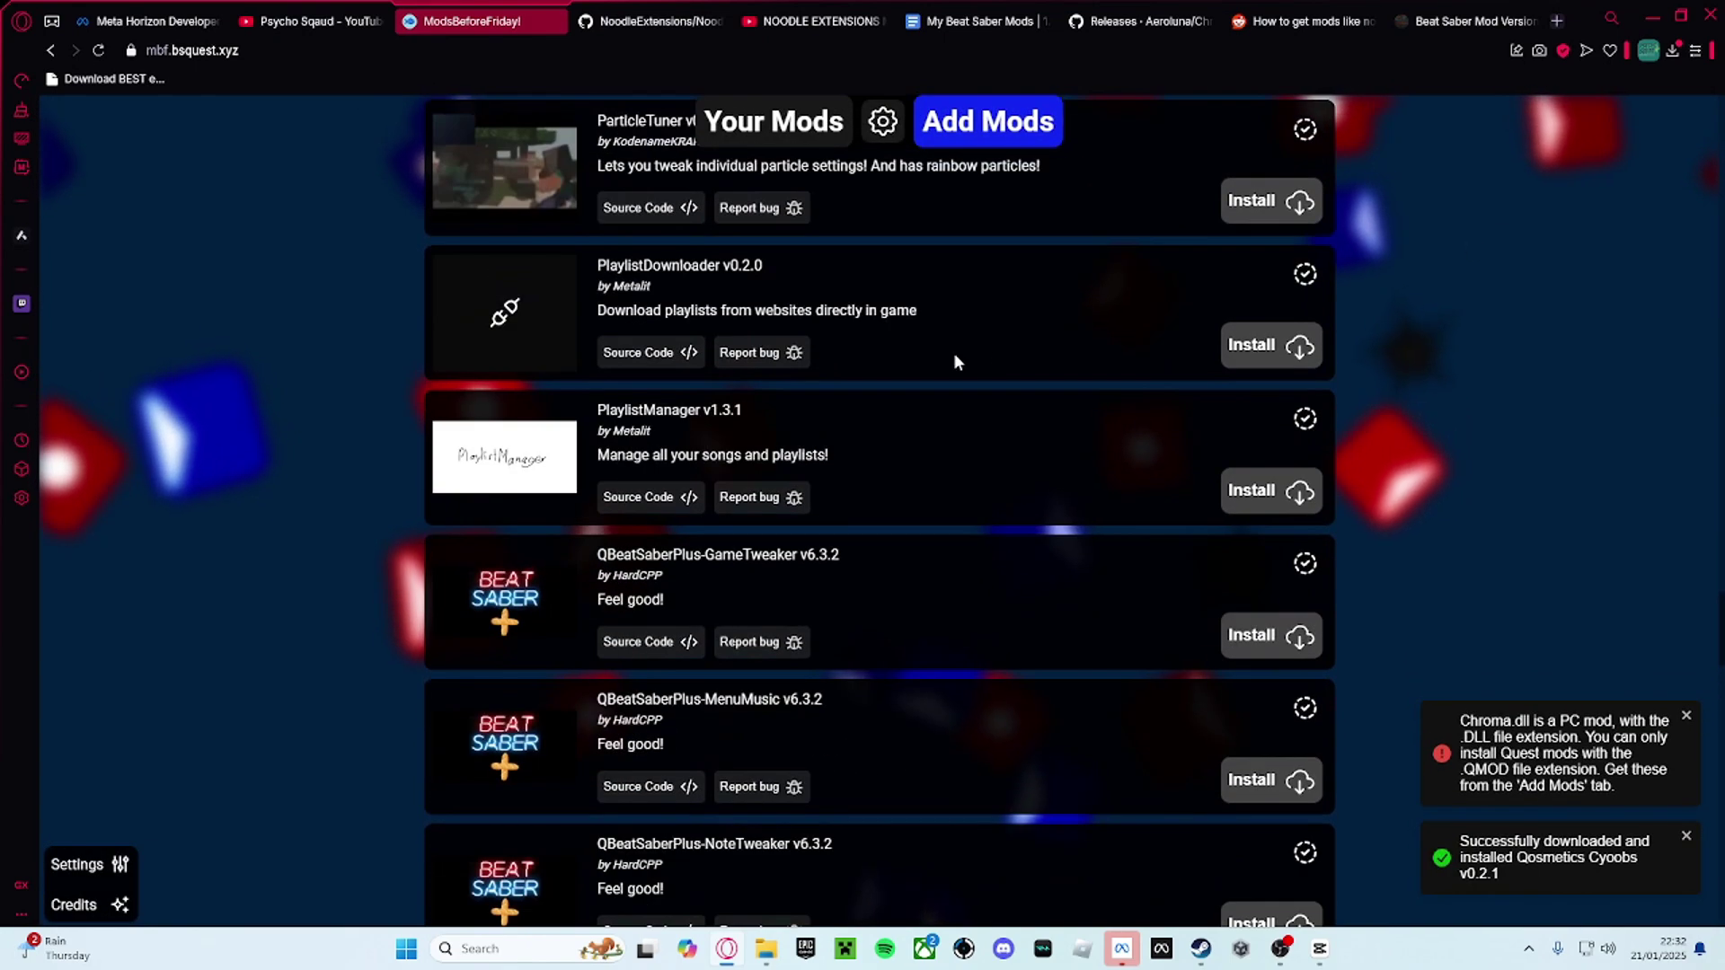
scroll(1000, 369, up, 5)
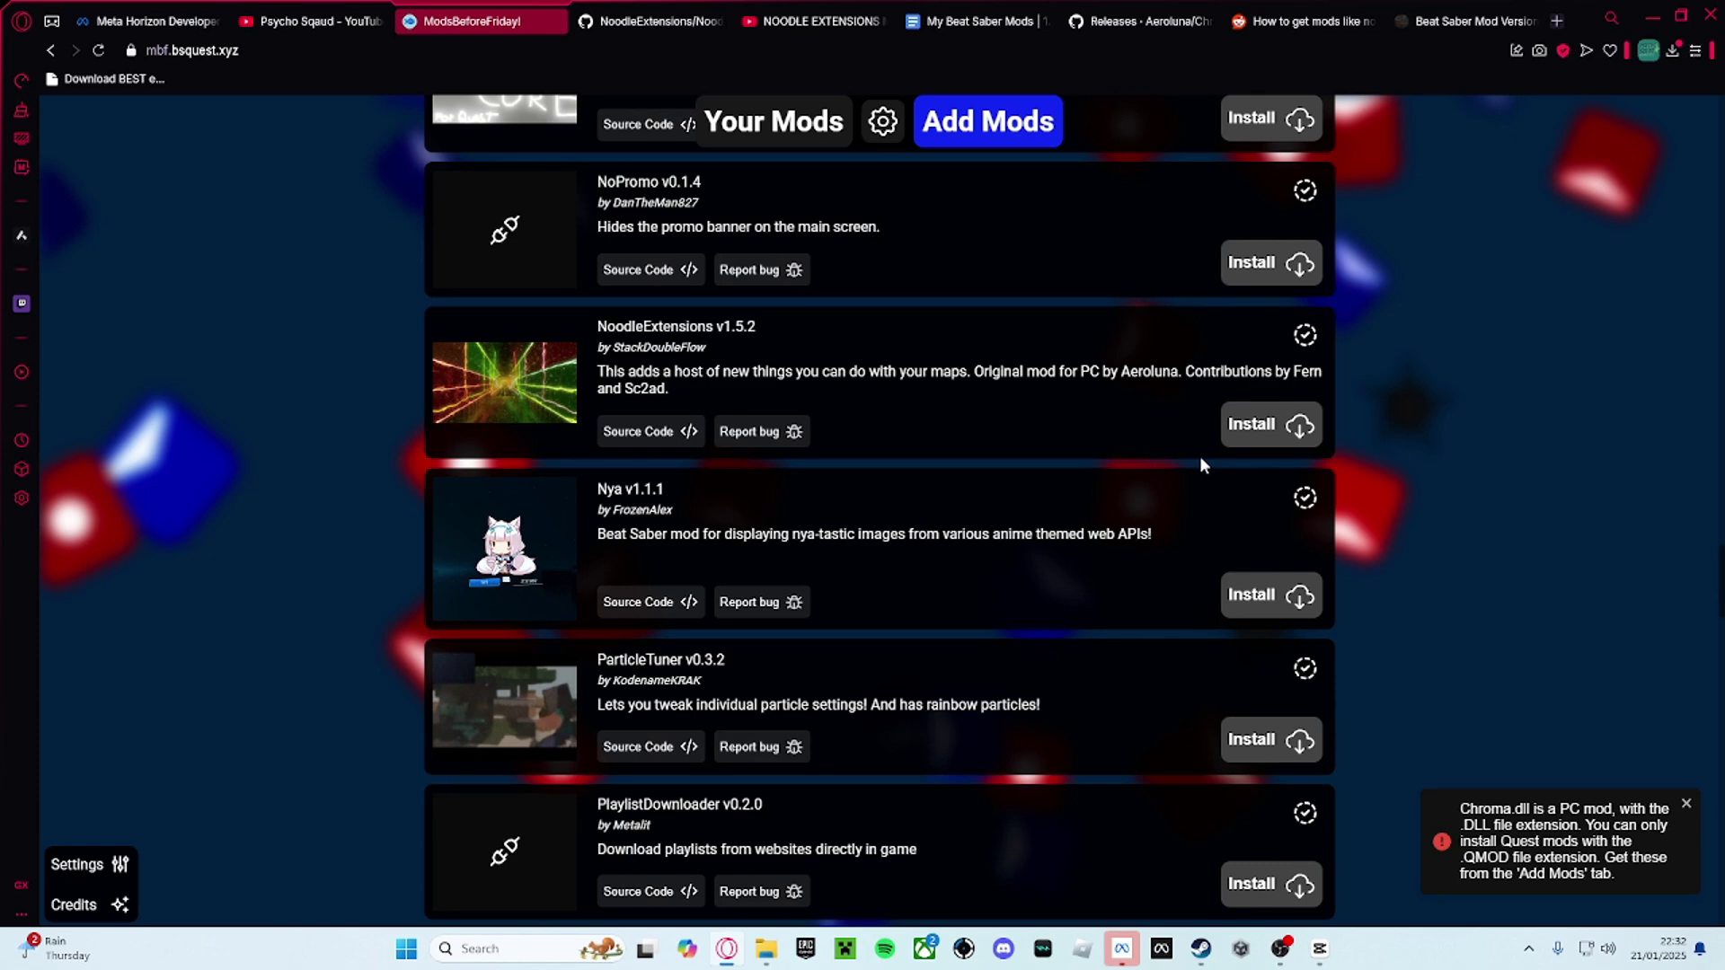
click(1262, 433)
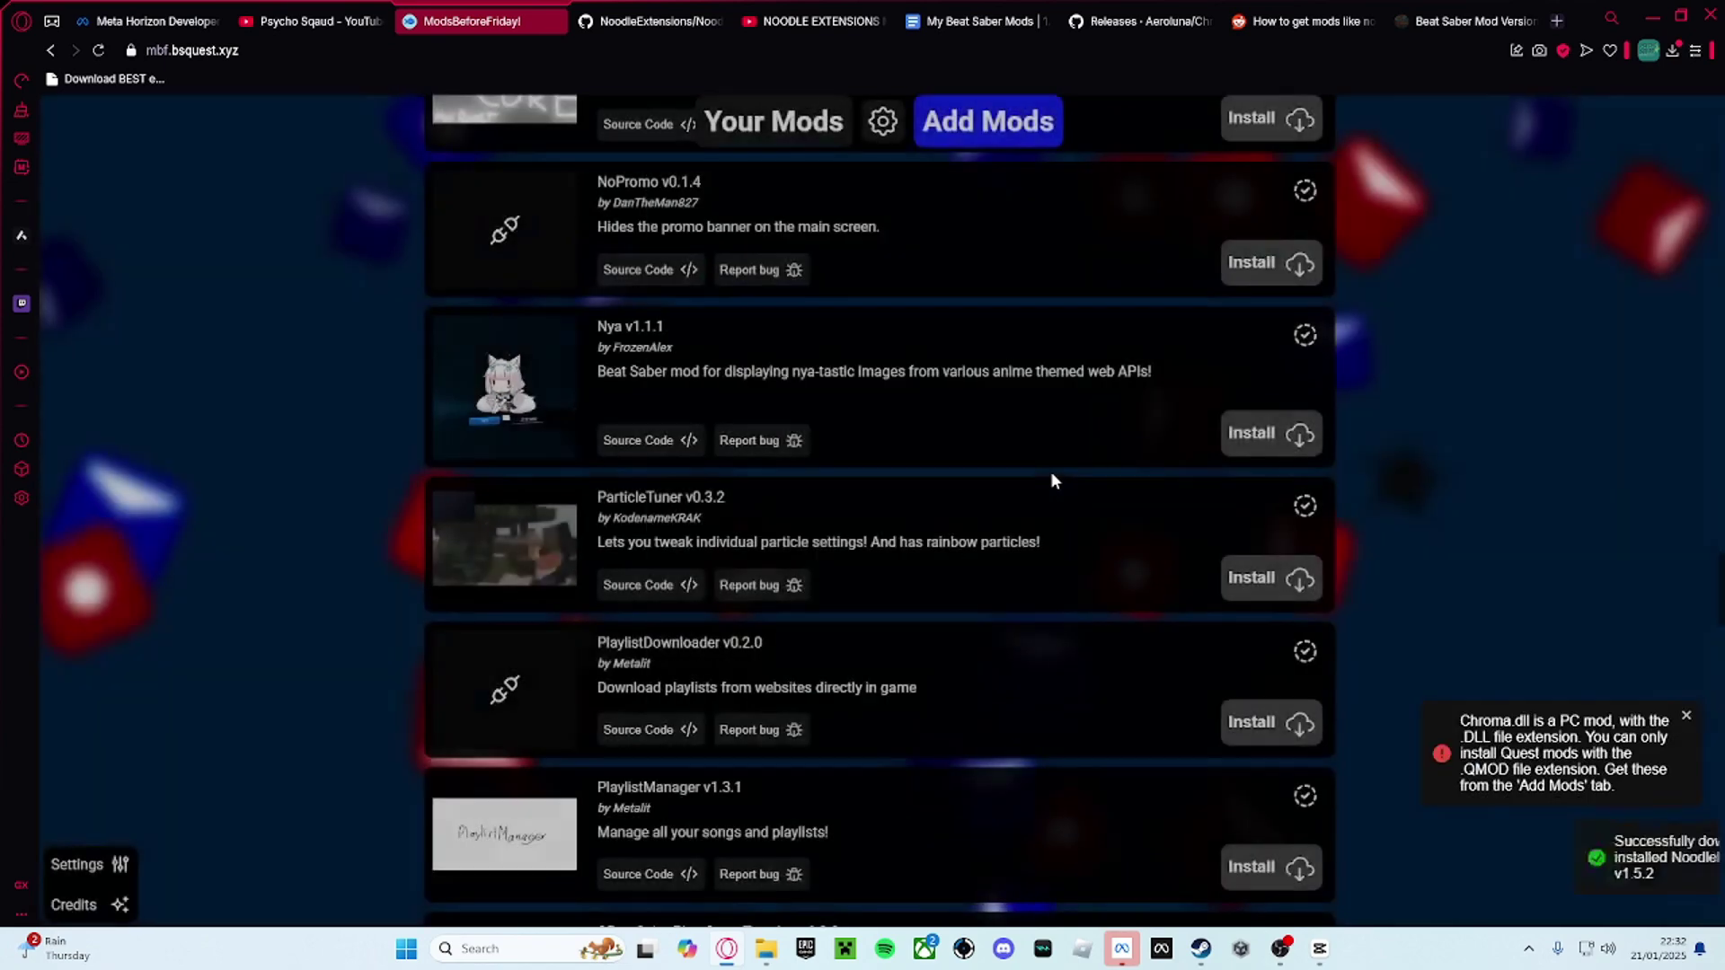
Step: Find Chroma v2.9.3 in the list of available mods and install it
scroll(1114, 555, up, 8)
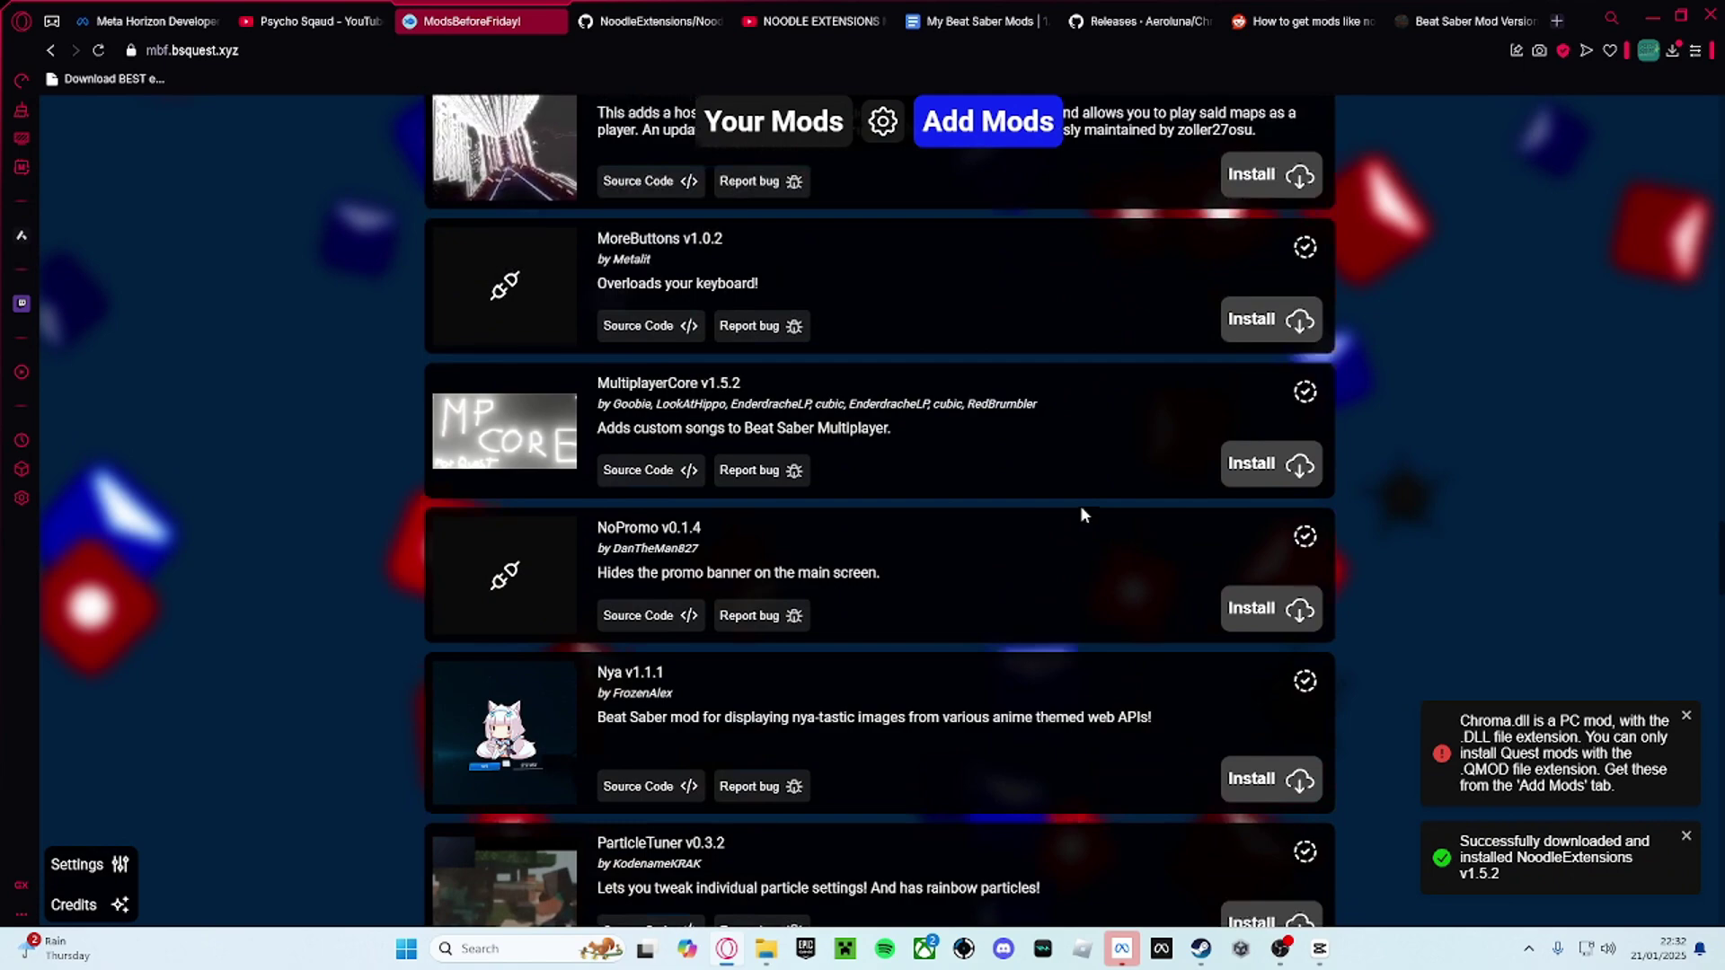
scroll(1100, 460, up, 4)
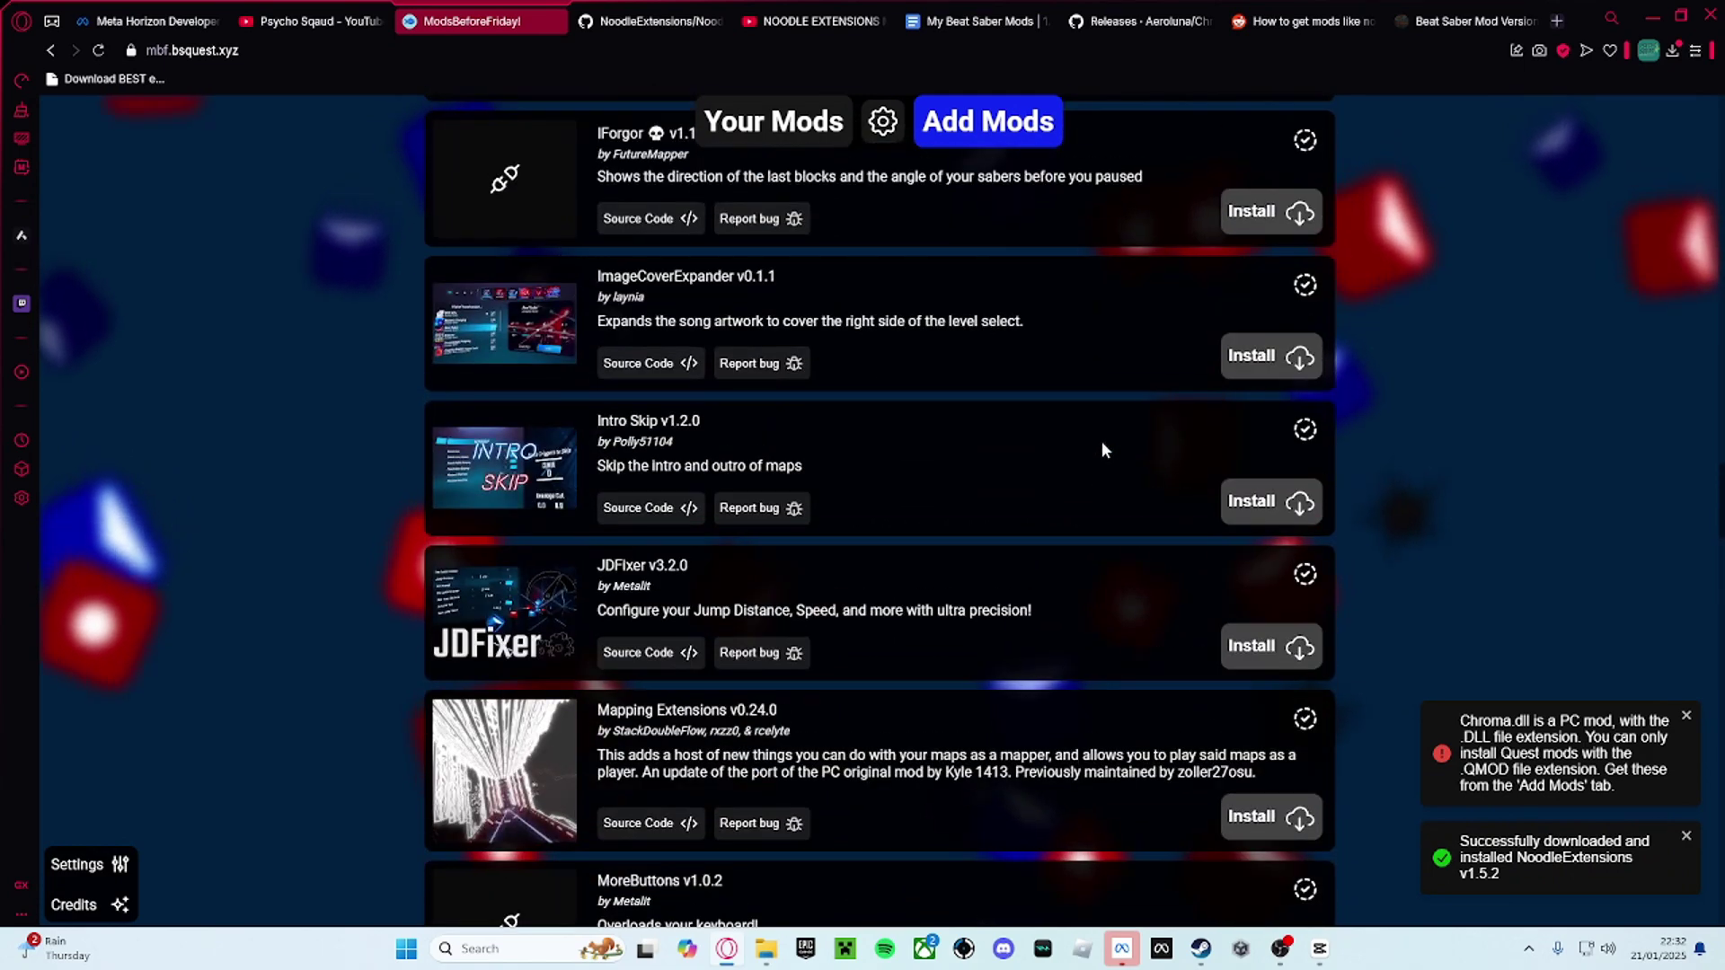
scroll(1102, 441, up, 2)
scroll(1141, 409, up, 6)
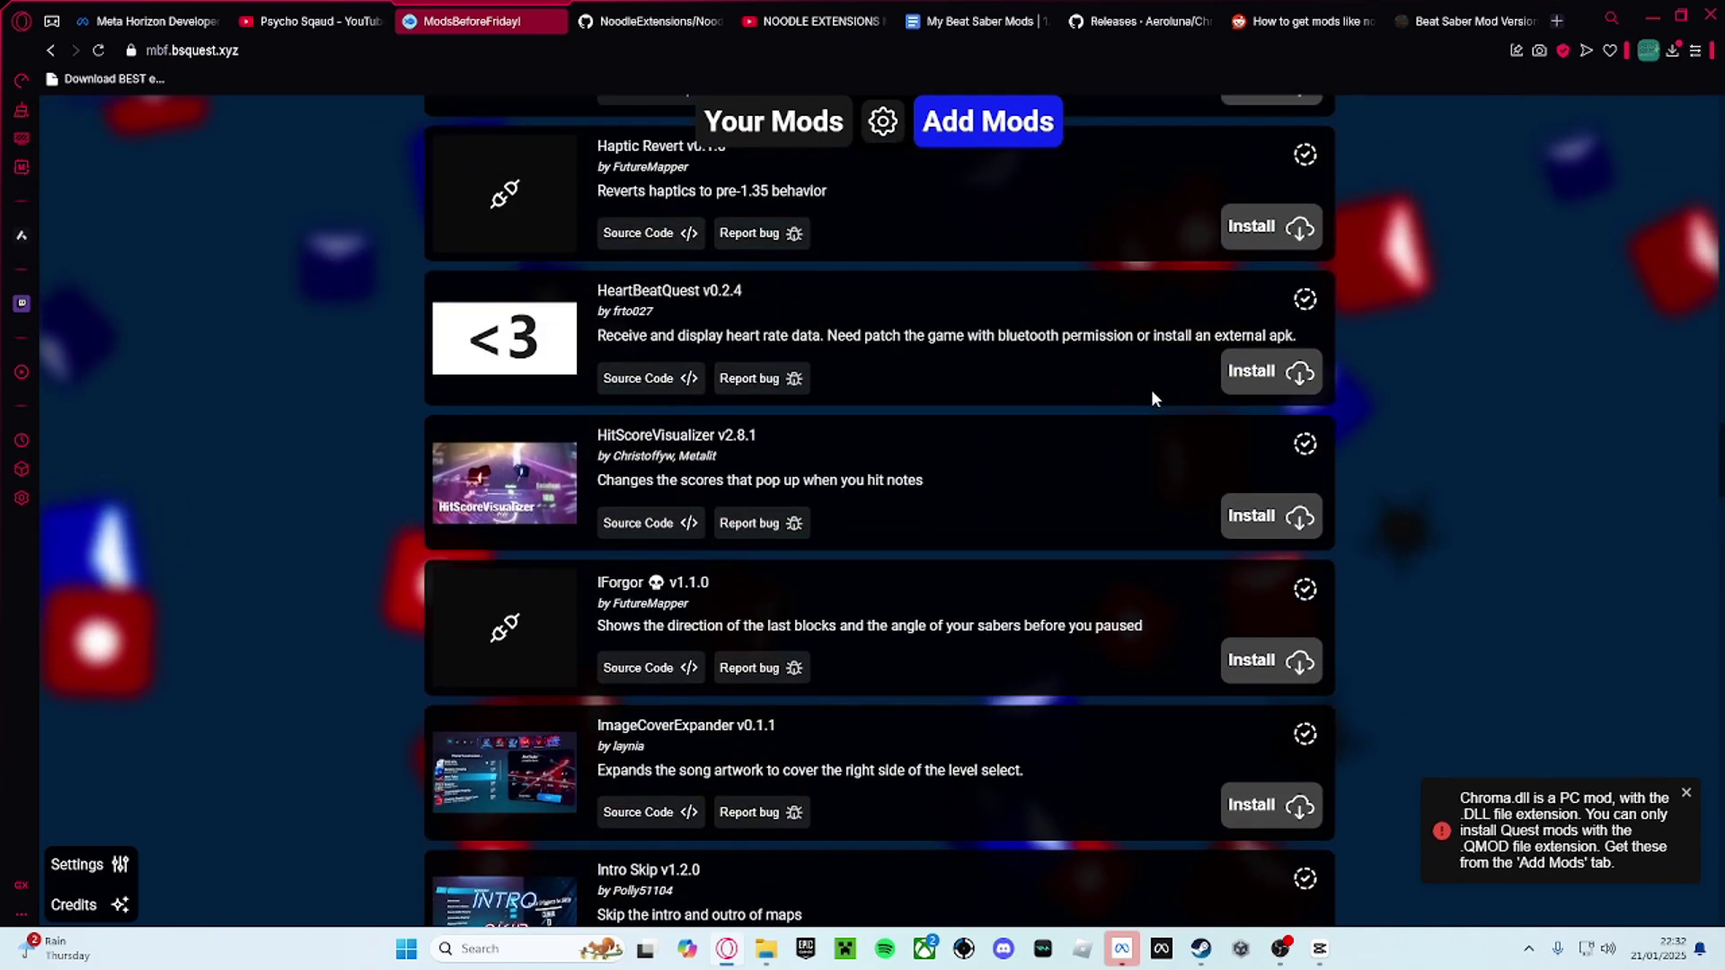
scroll(1141, 382, up, 3)
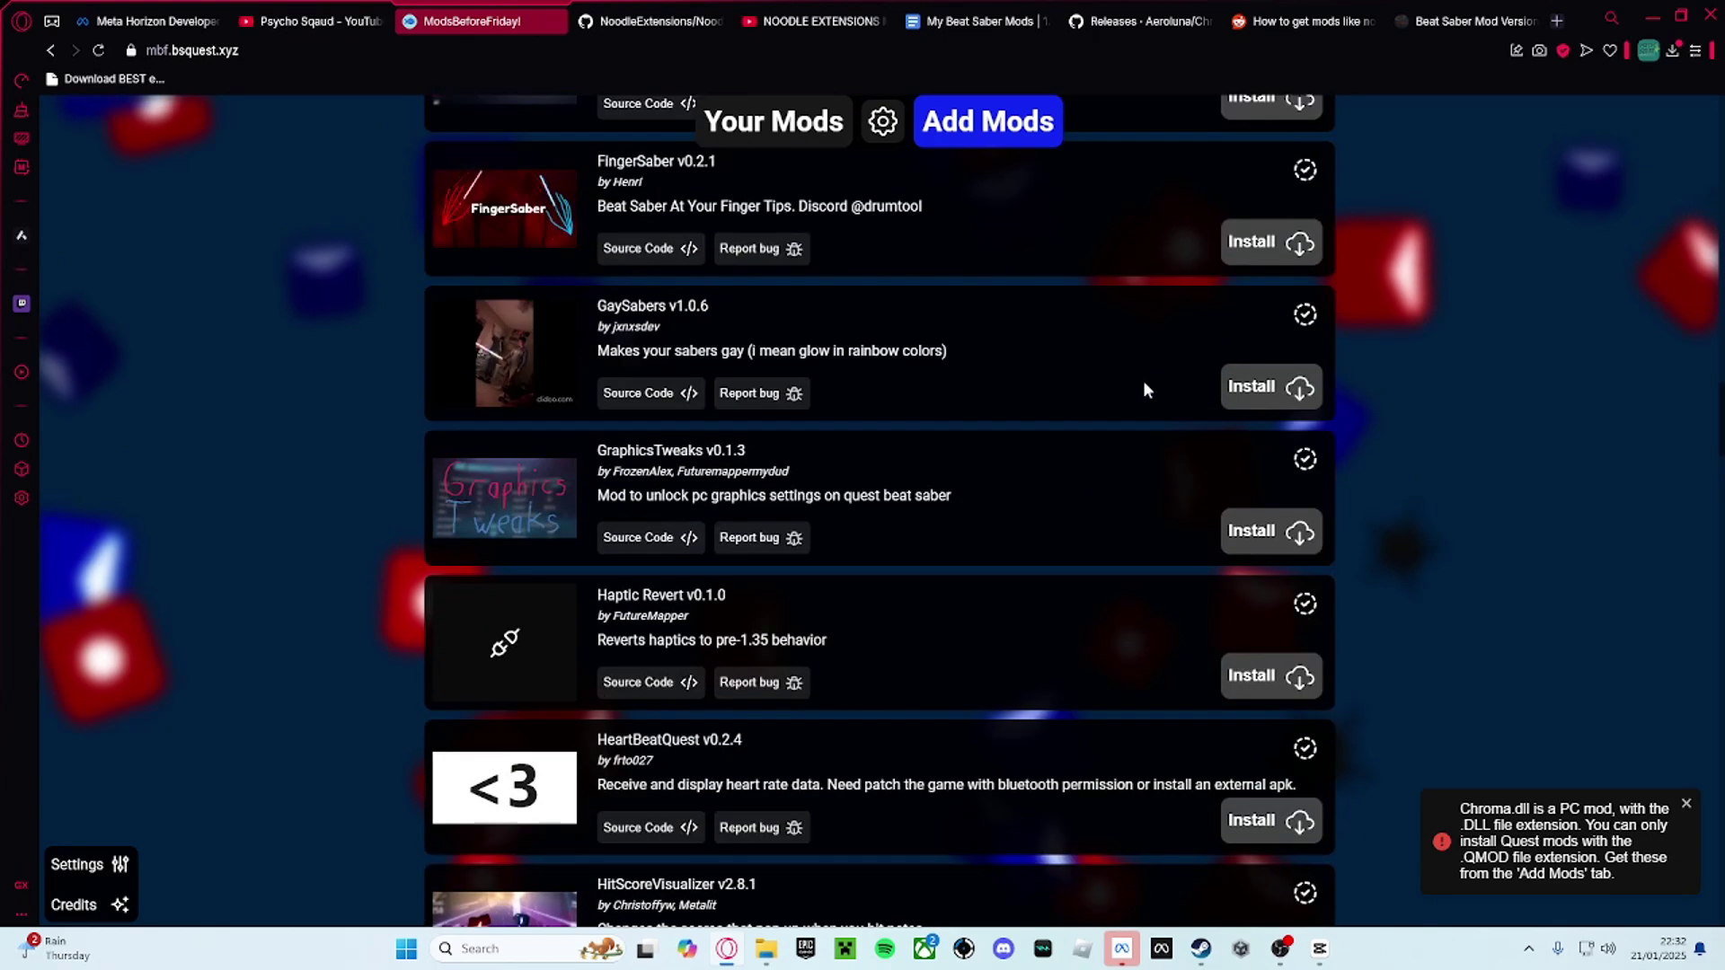
scroll(1145, 386, up, 5)
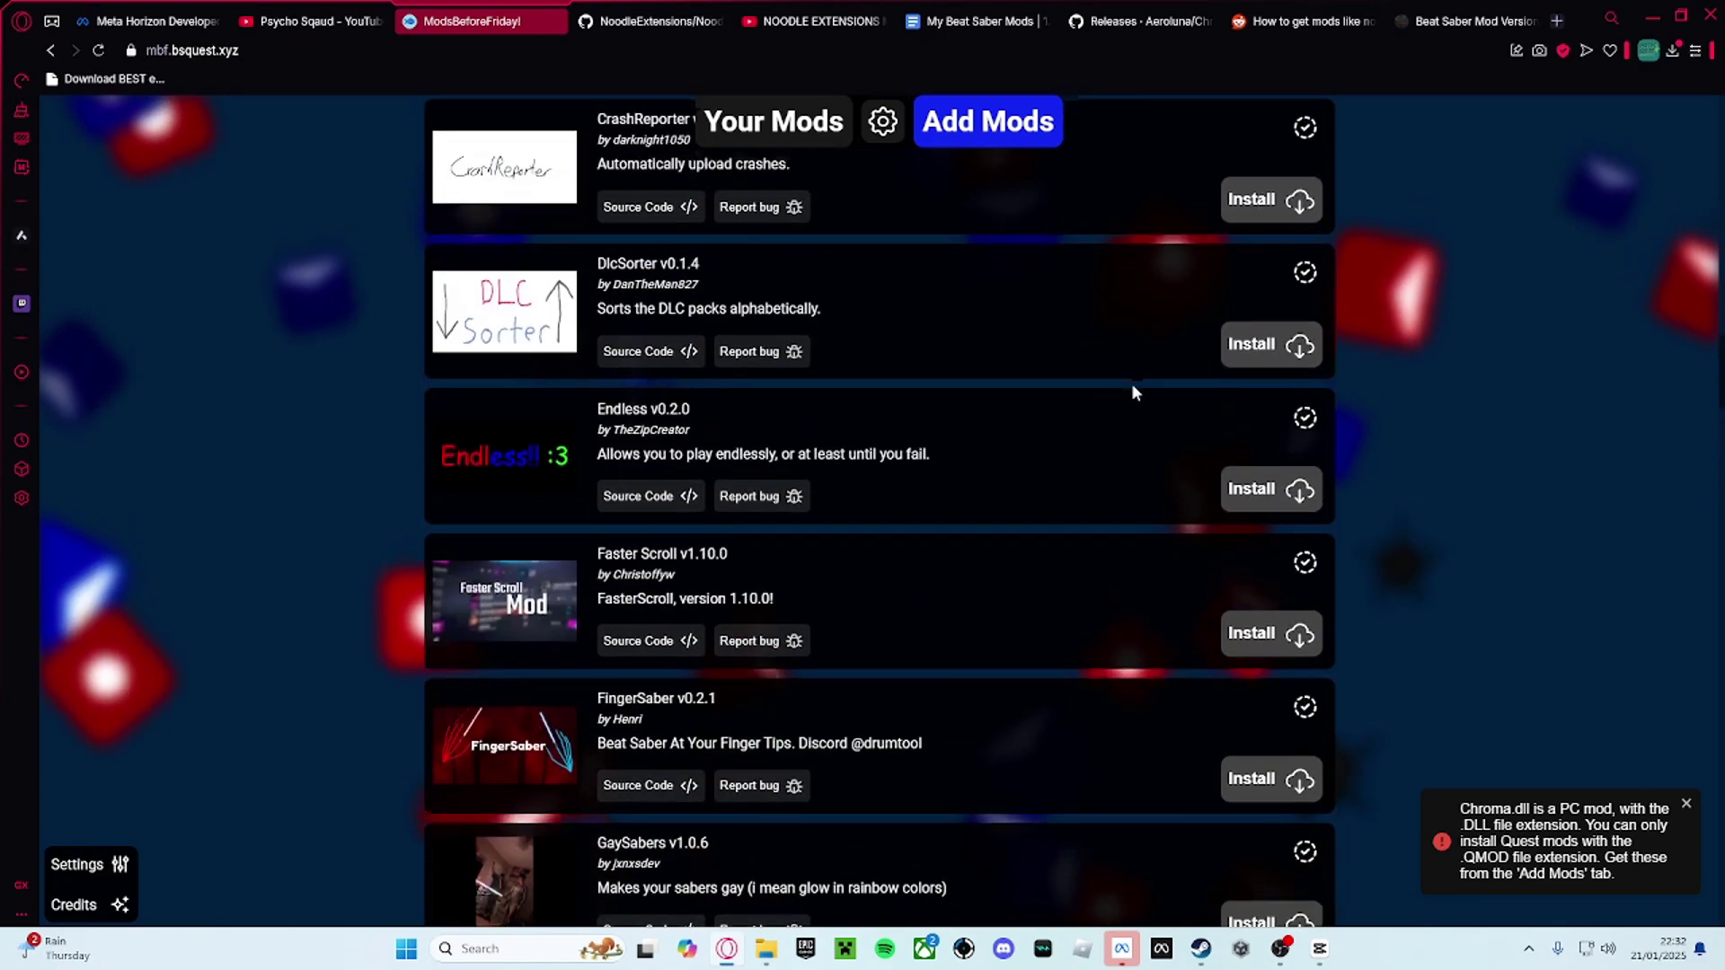
scroll(1132, 389, up, 3)
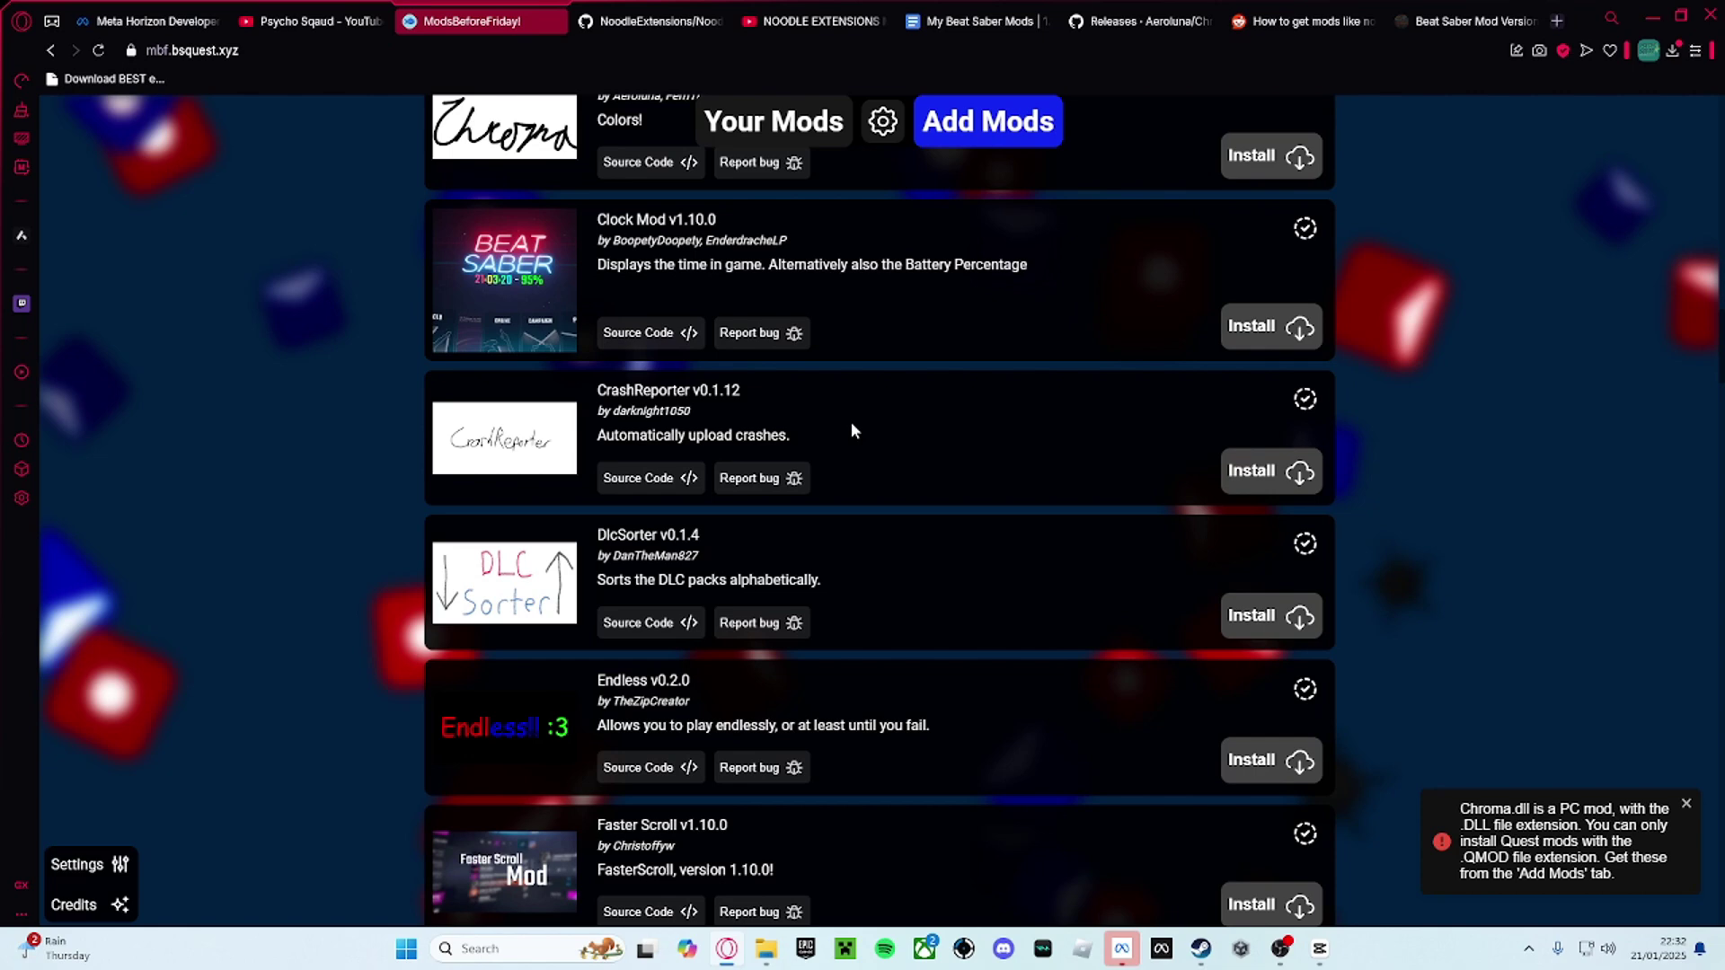
scroll(851, 430, up, 2)
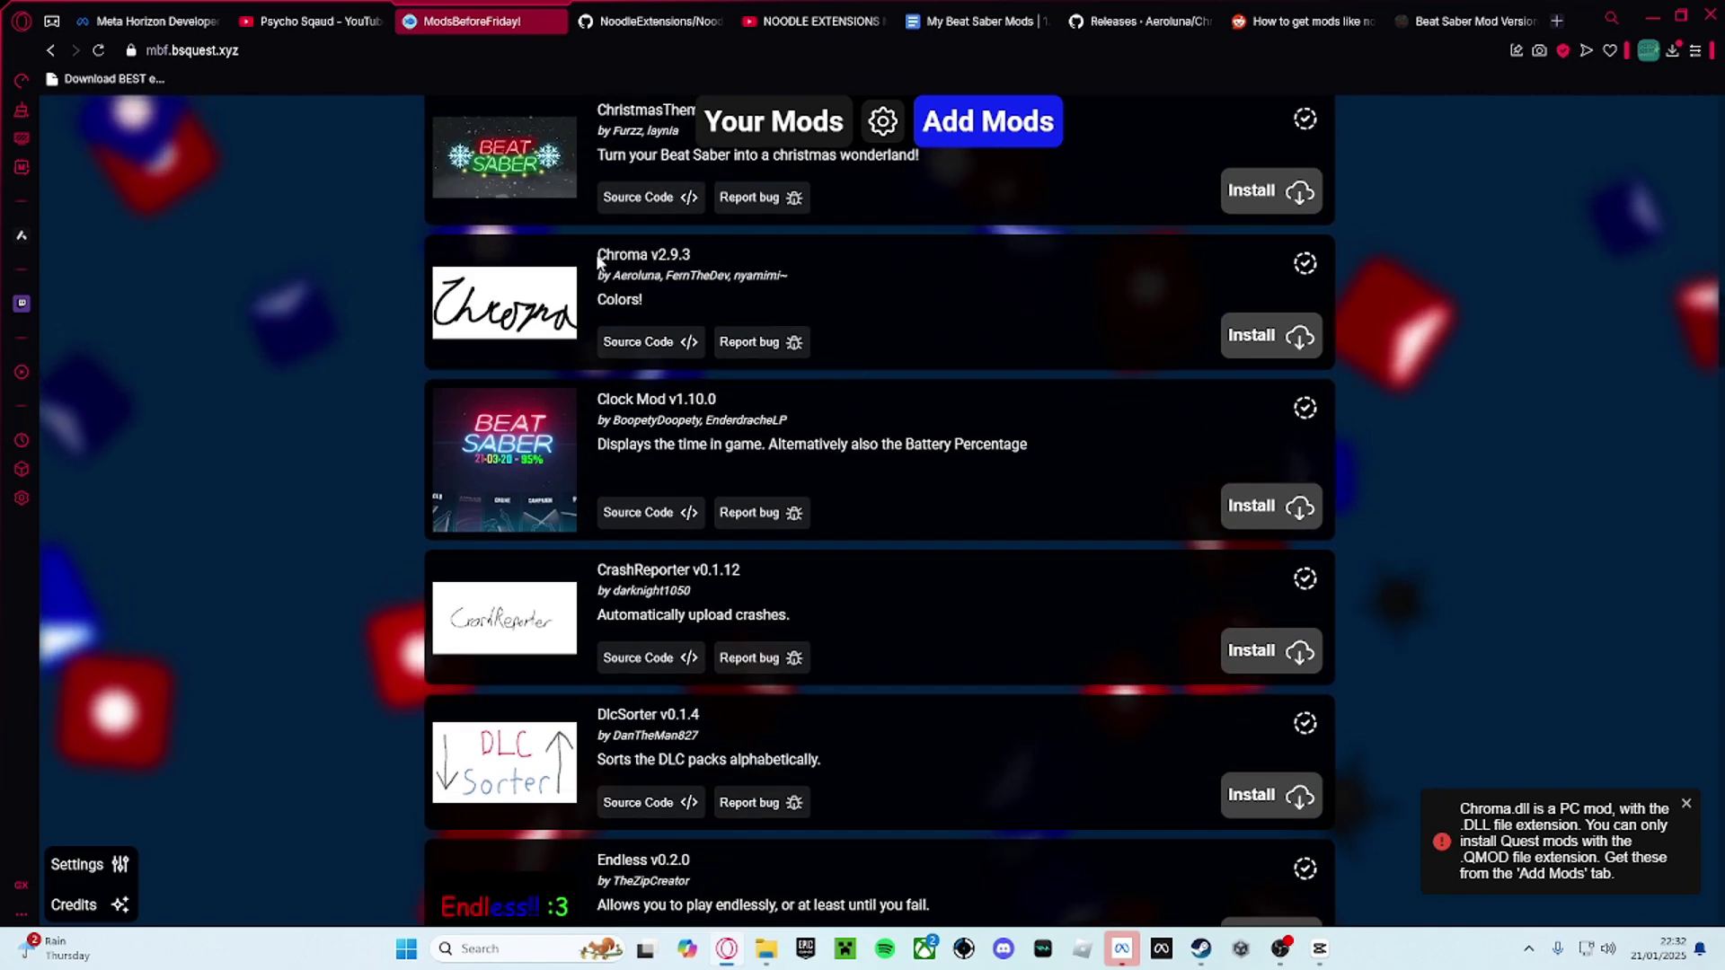
drag(589, 259, 680, 257)
click(1267, 337)
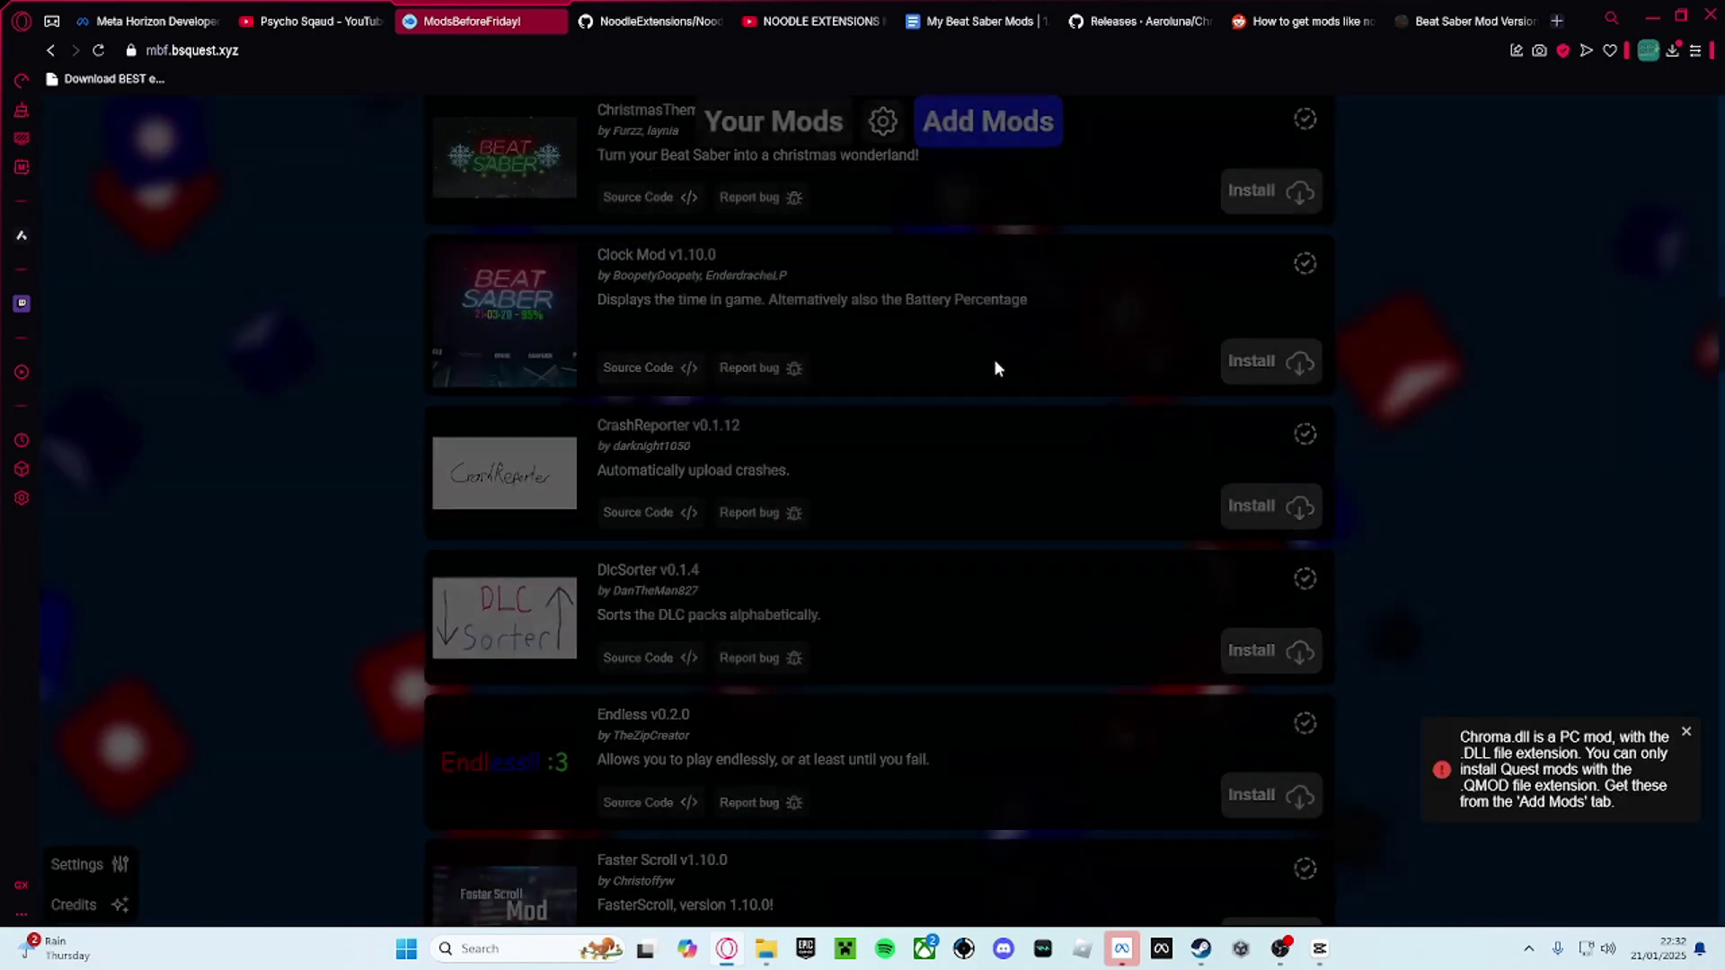
Step: Review the list of mods installed on the headset, from NoodleExtensions down to the core mods
scroll(1506, 719, up, 5)
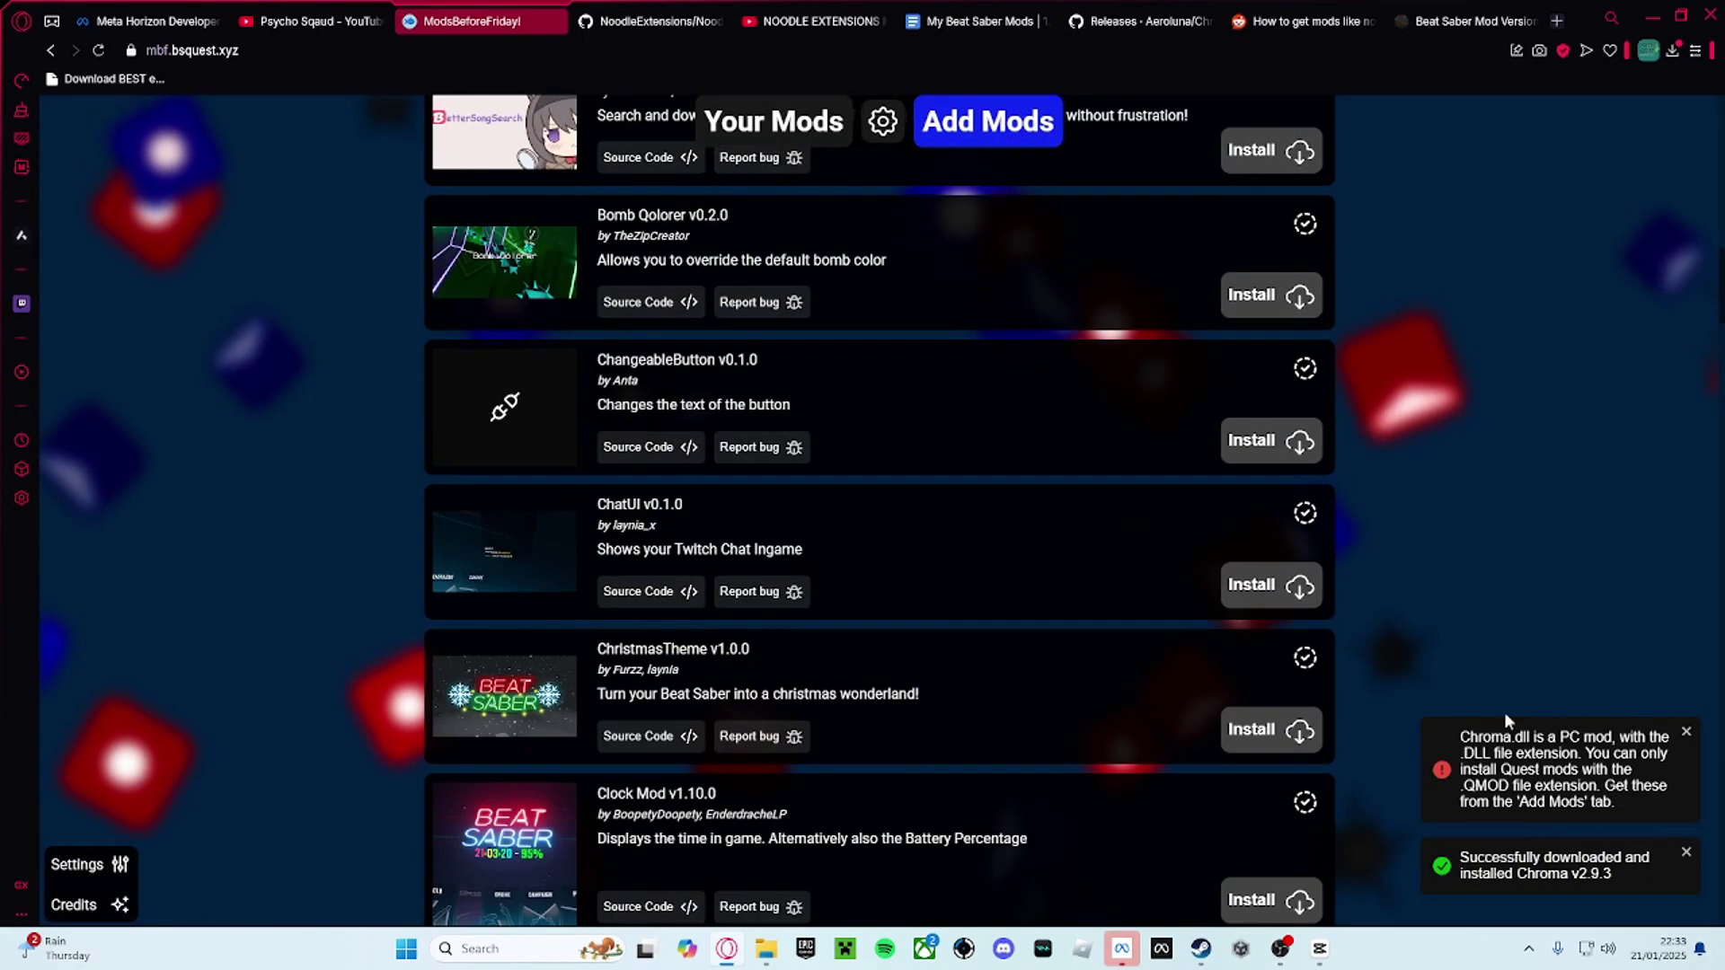
scroll(1051, 638, up, 15)
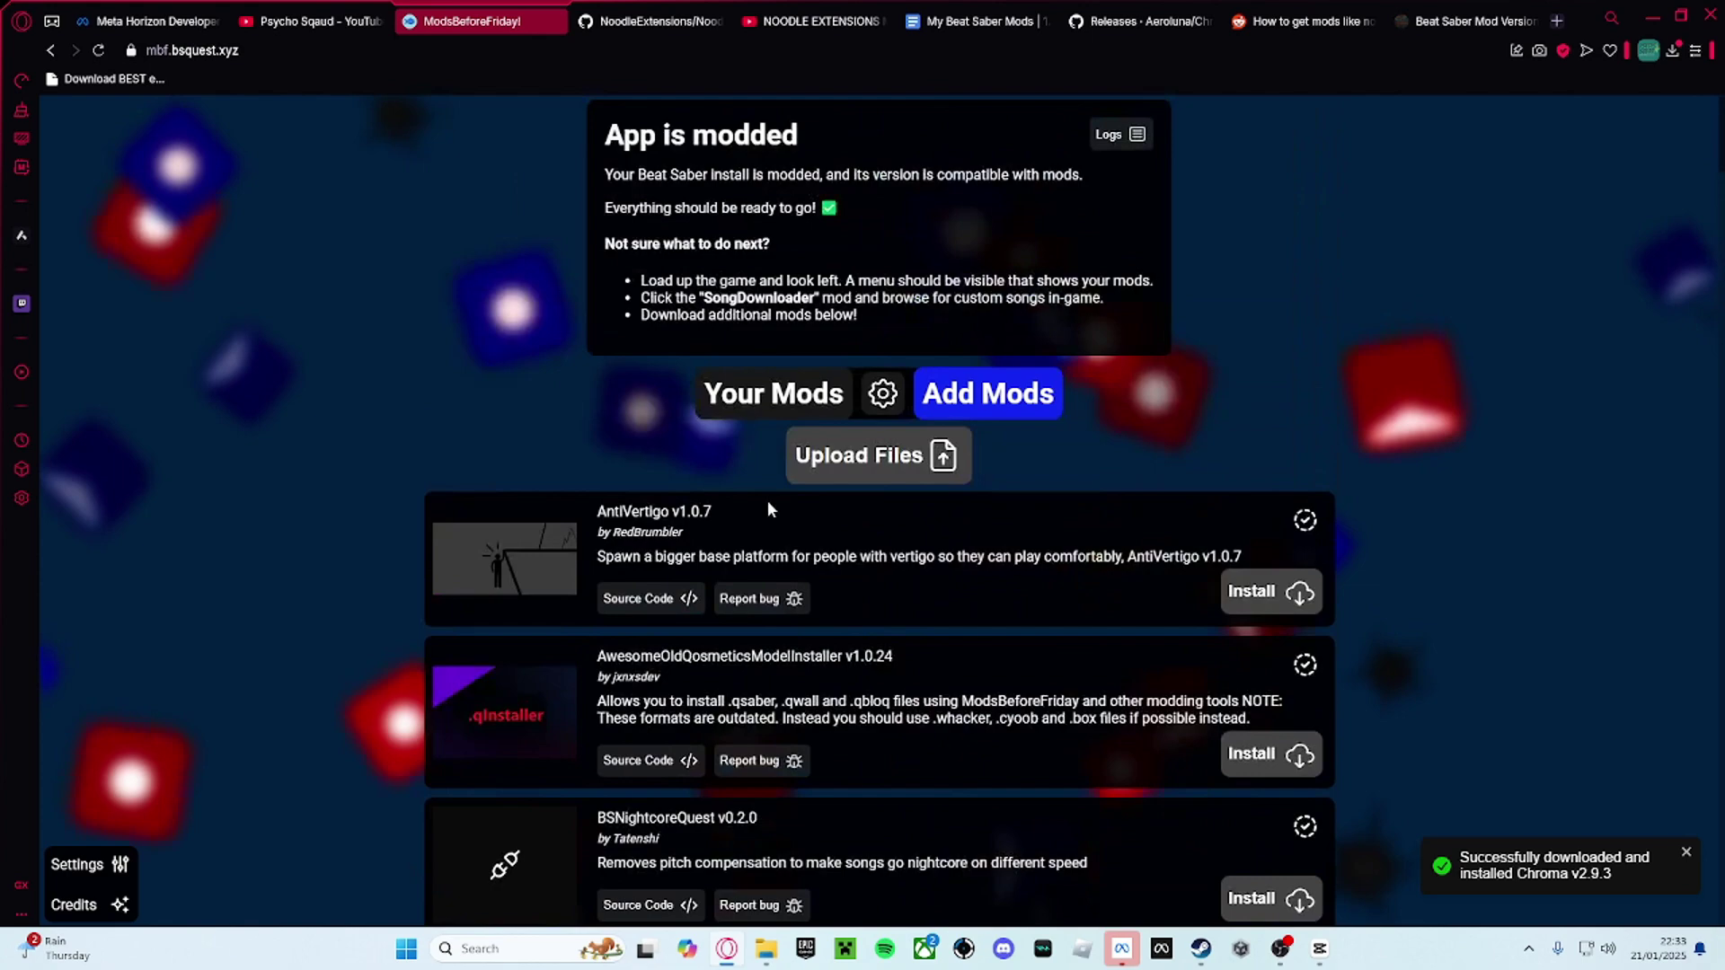
click(805, 409)
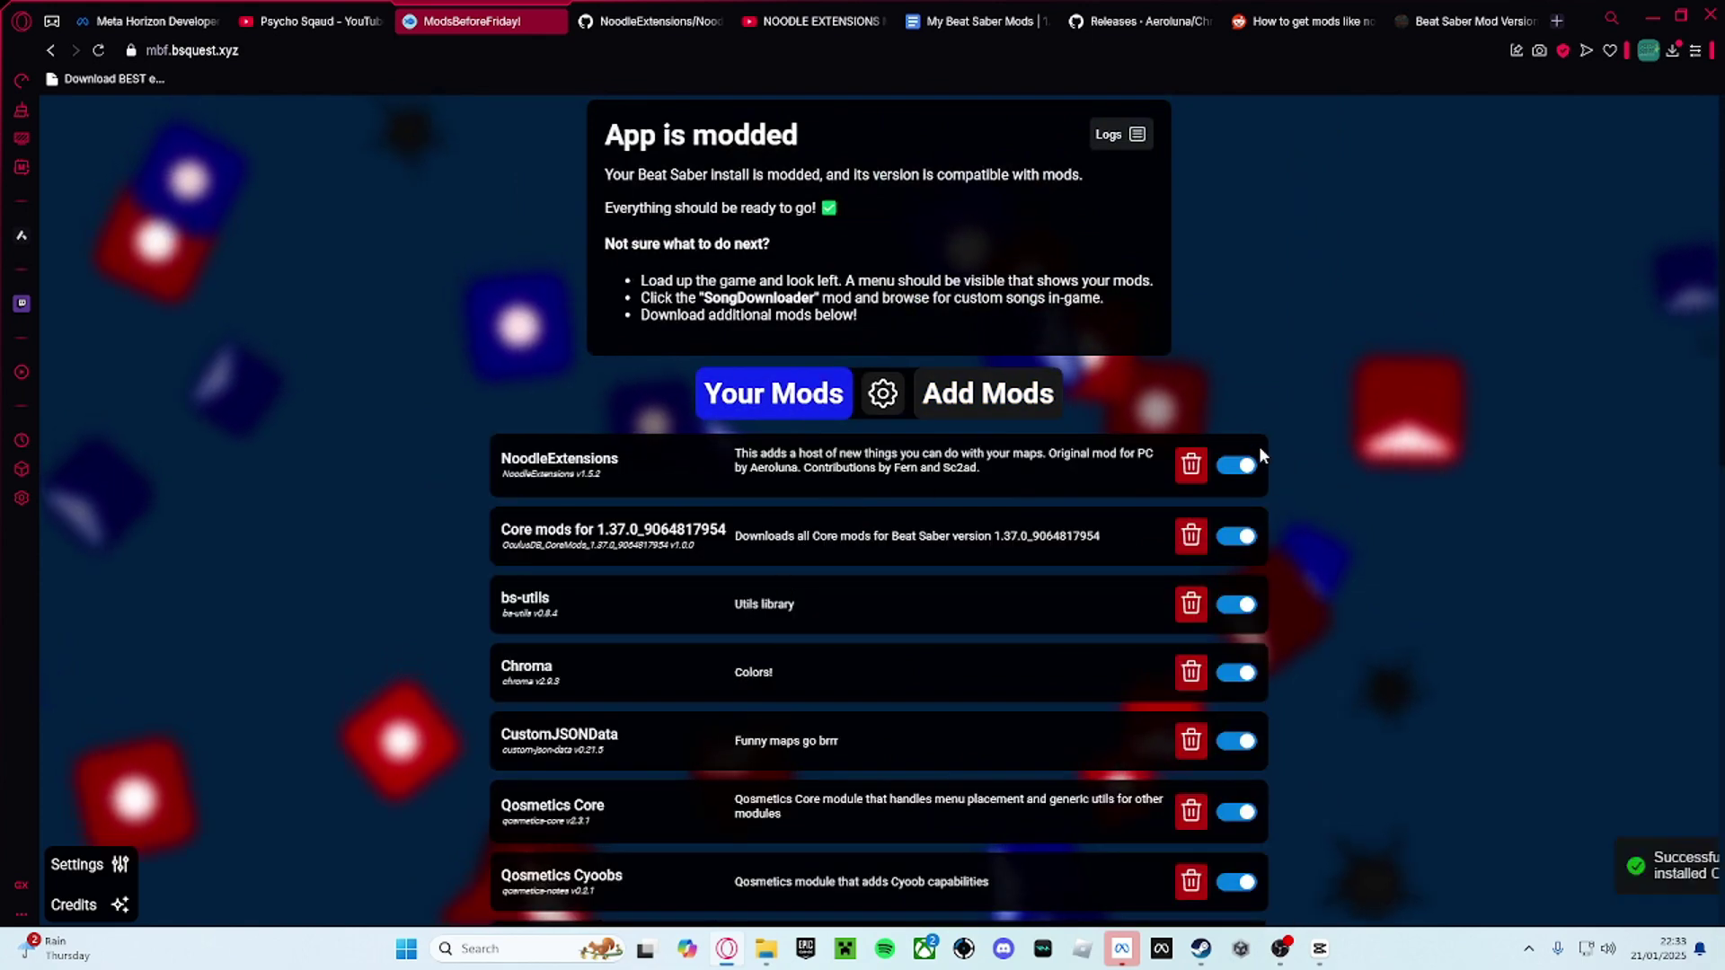
scroll(1209, 570, down, 10)
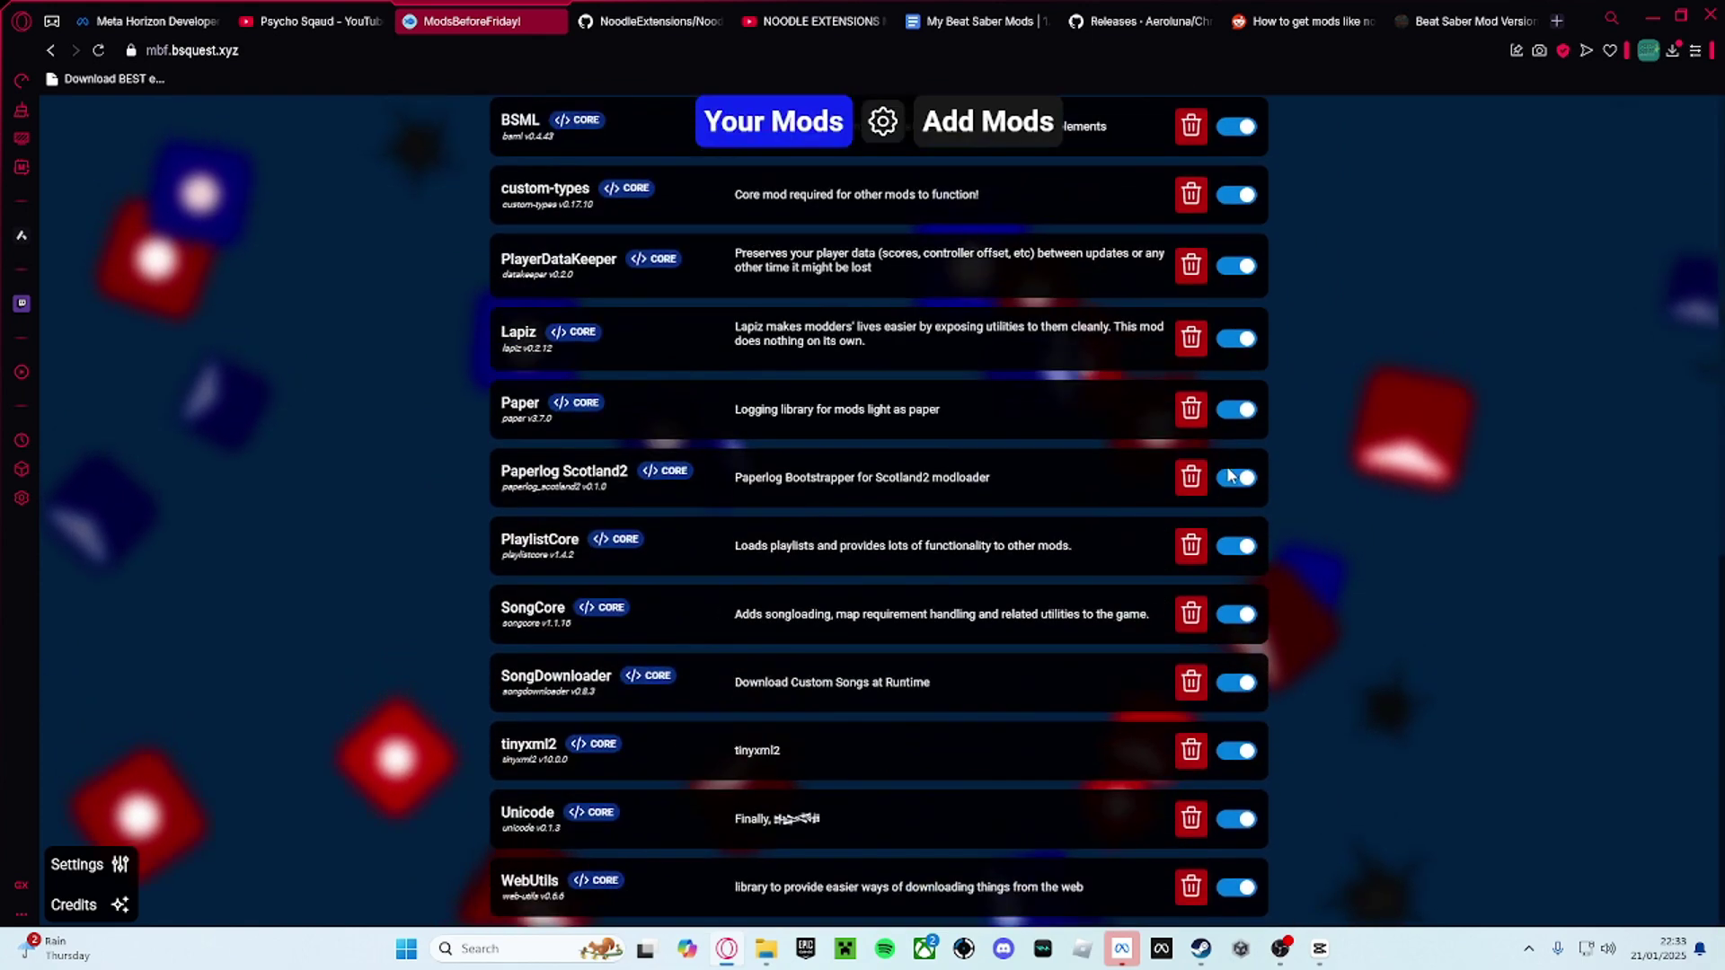
scroll(965, 423, up, 10)
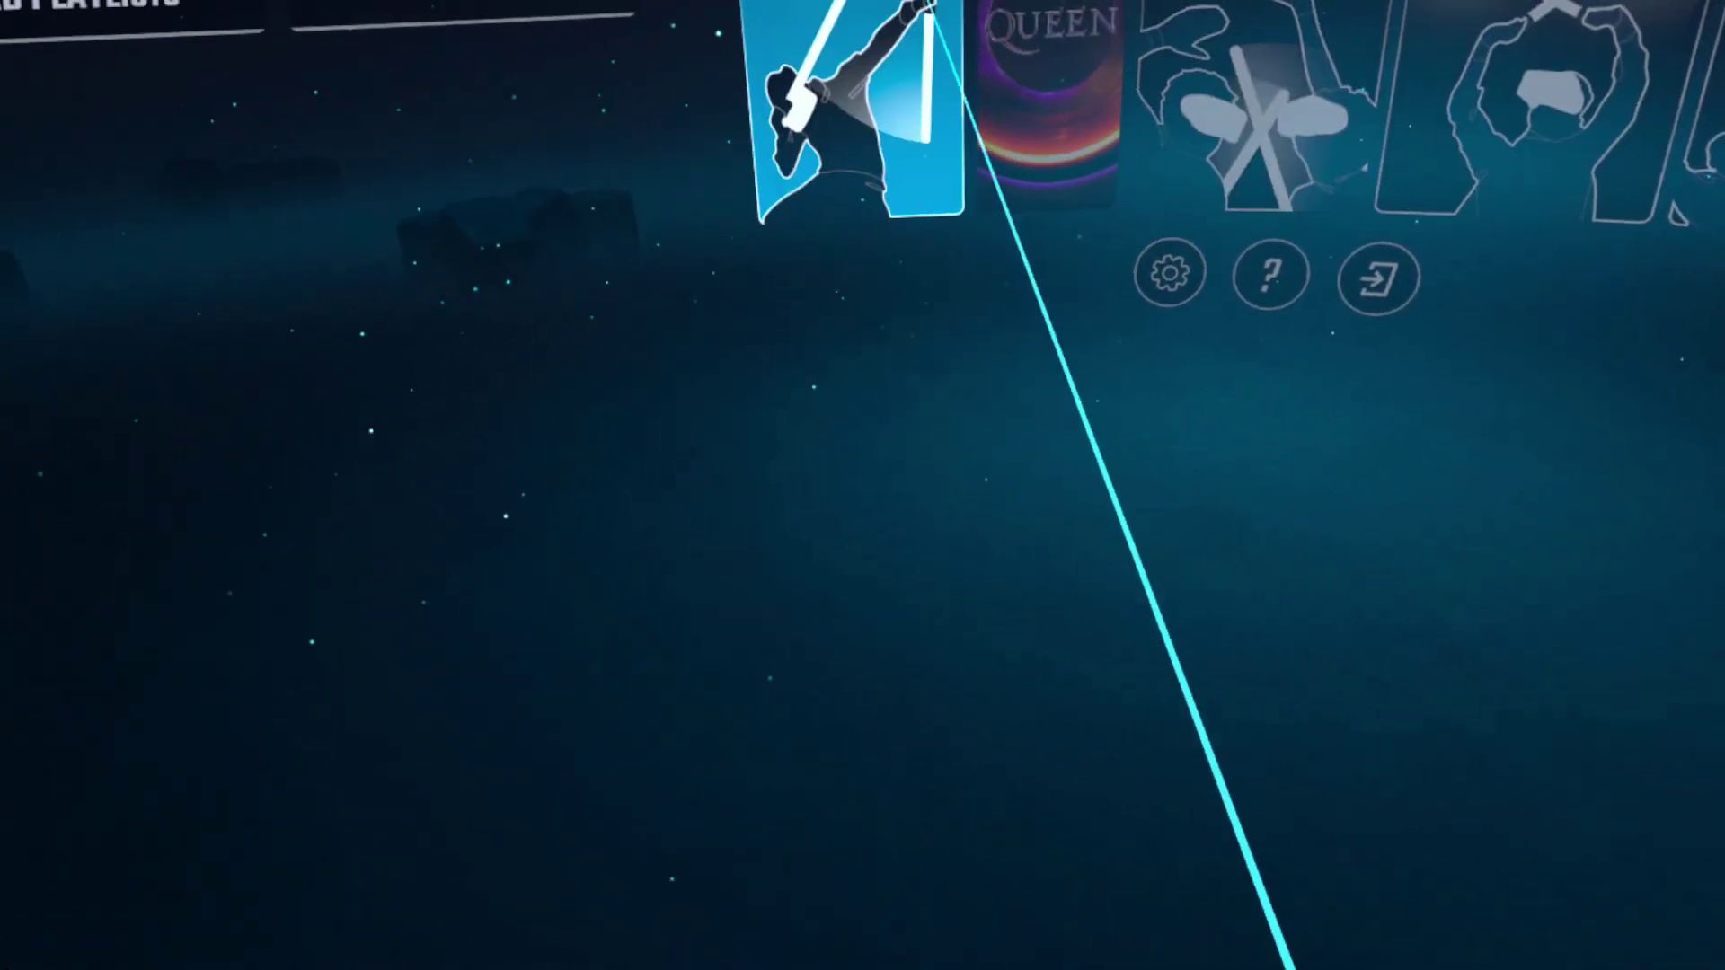
Step: In the Quest headset's system settings, look through the Advanced and Developer options, and return to Beat Saber
key(super)
click(984, 536)
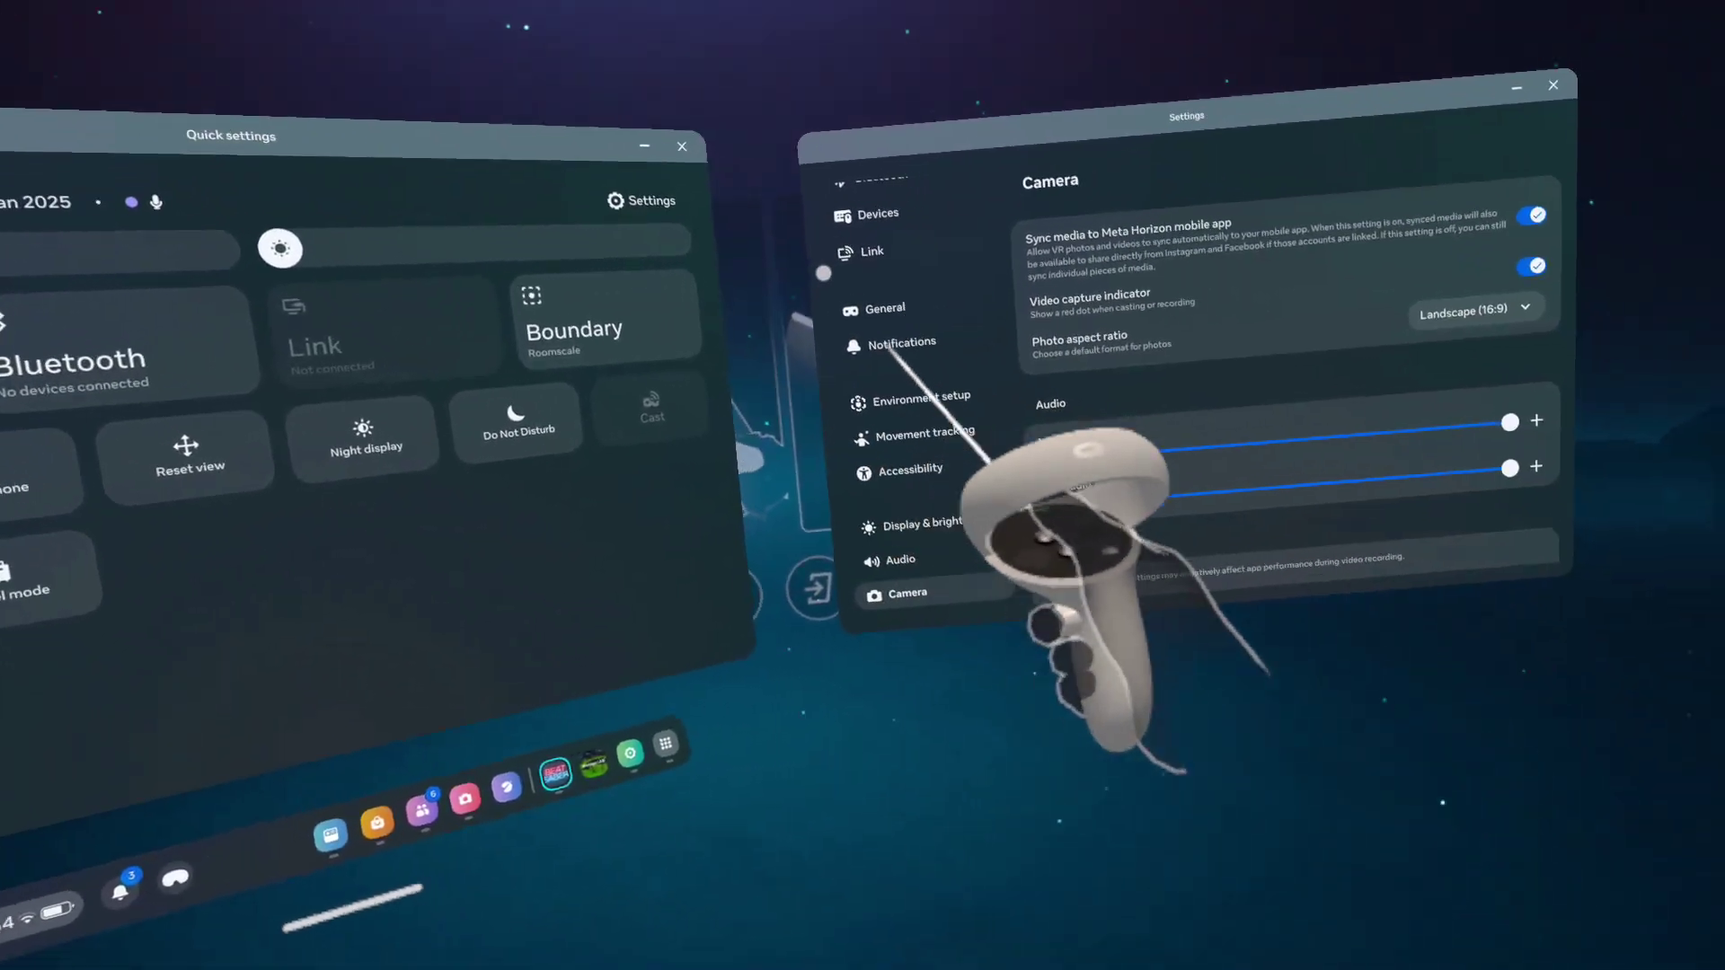
scroll(823, 272, down, 5)
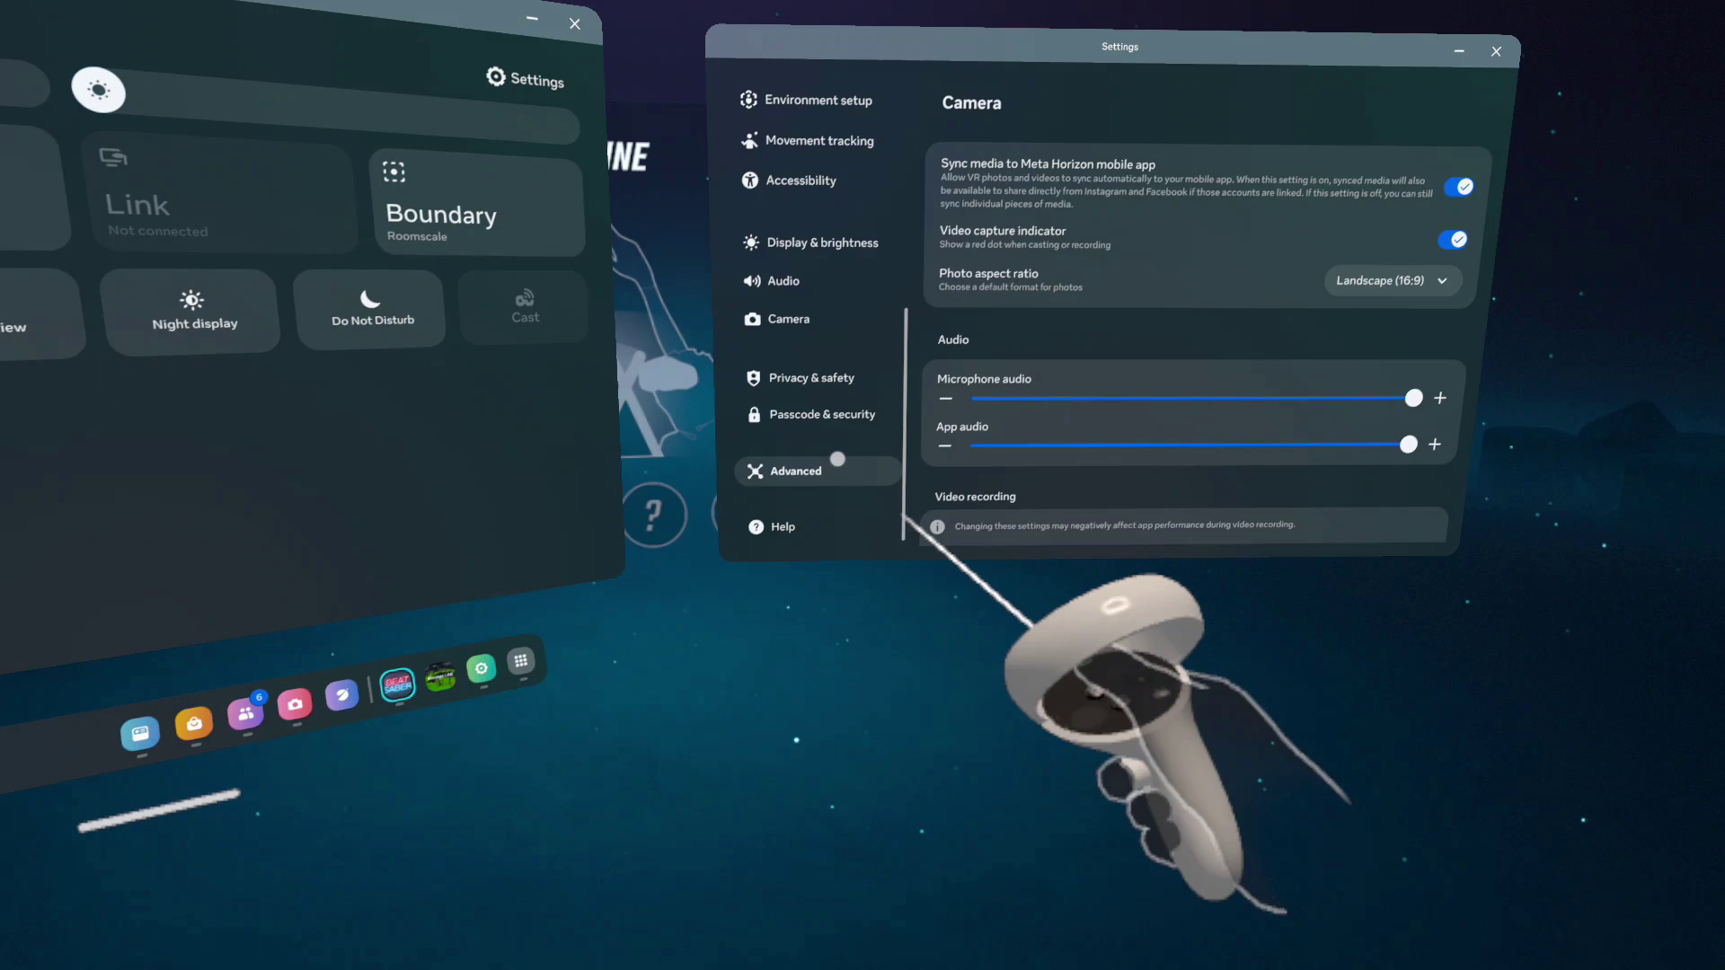
click(837, 459)
scroll(948, 267, down, 4)
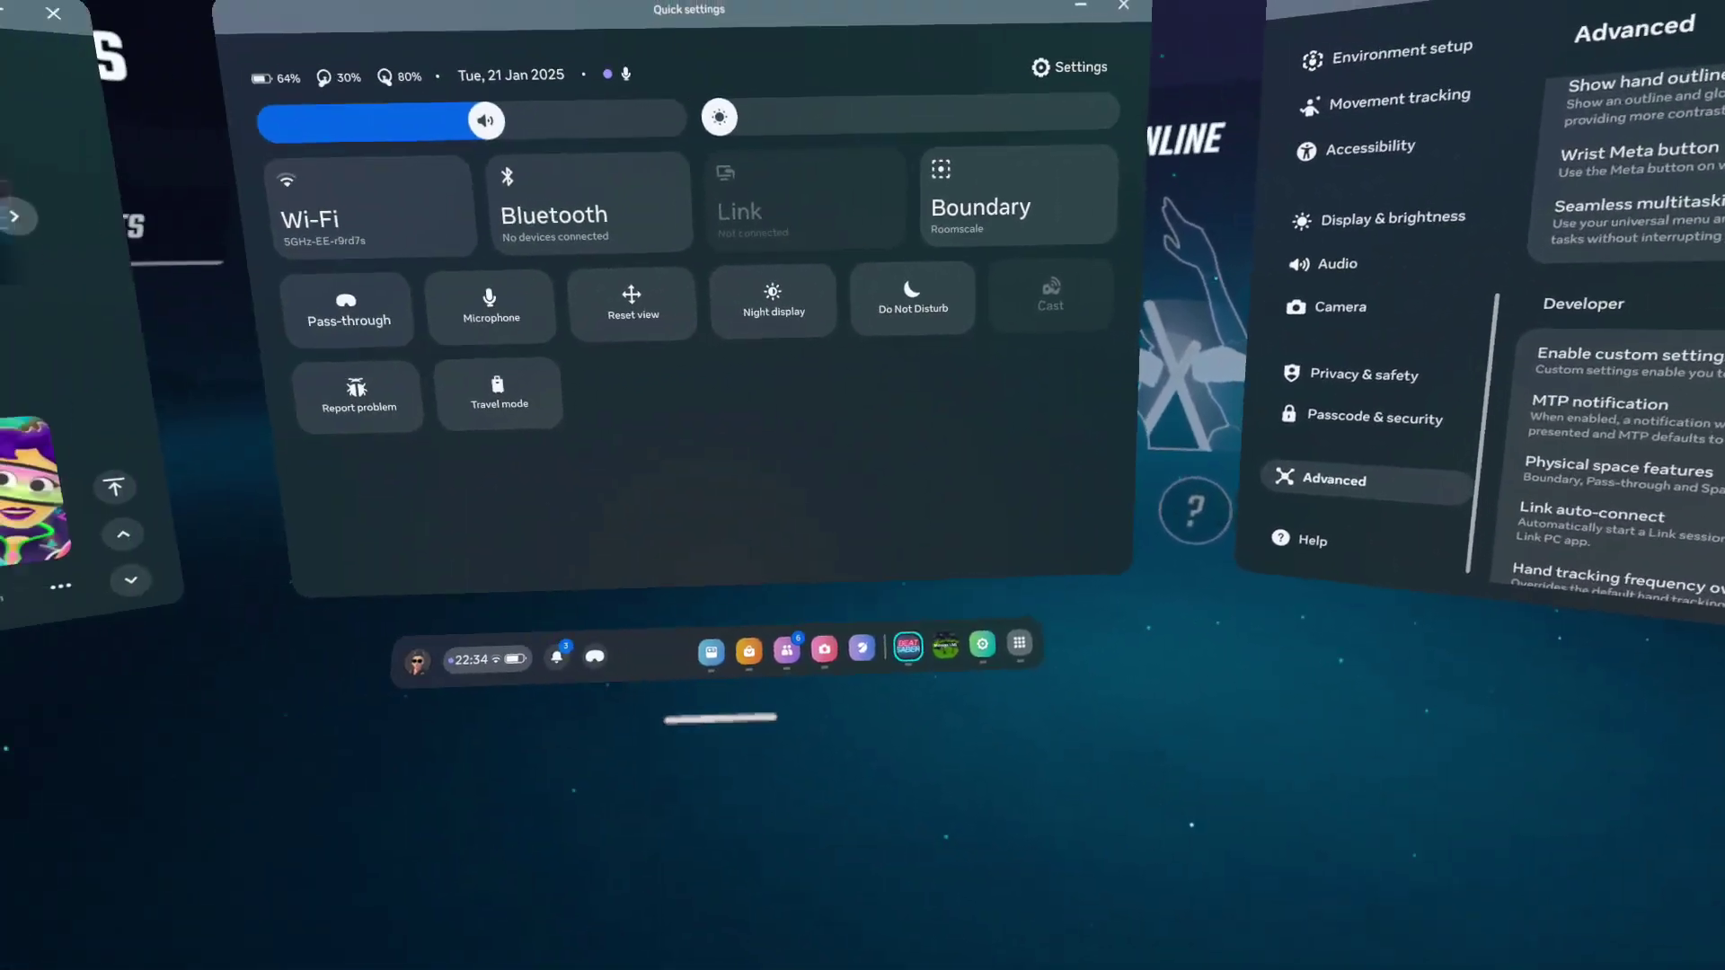
key(super)
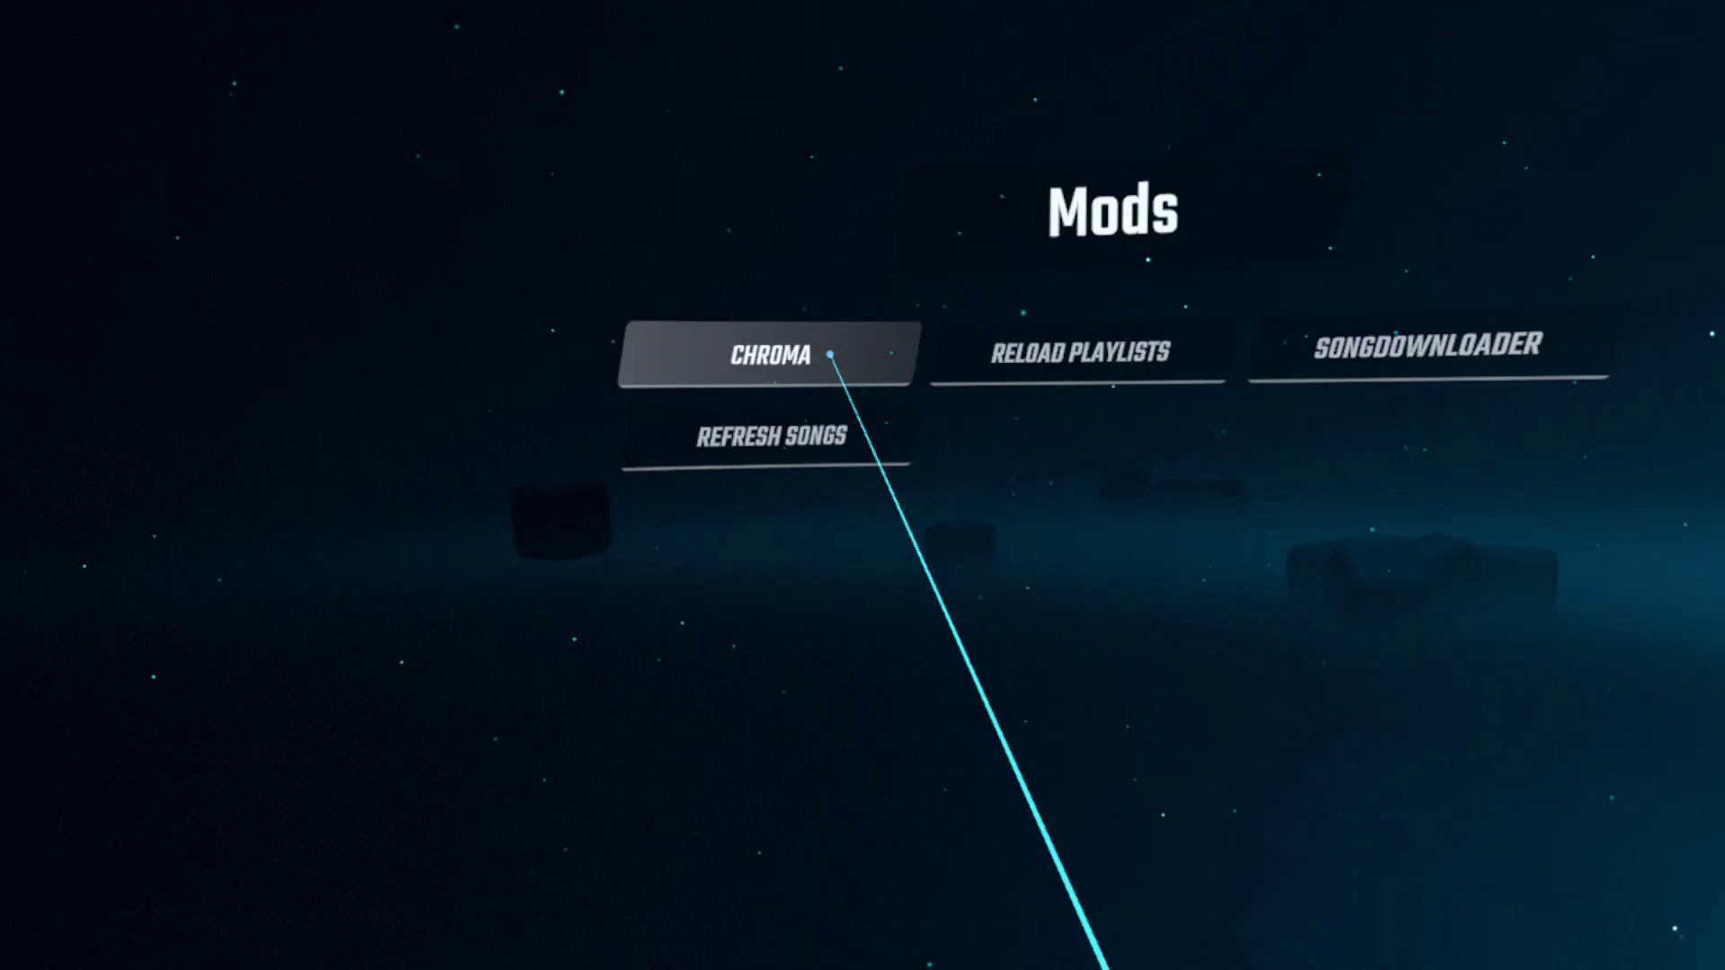
Step: Look at the Chroma mod's page and the SongDownloader song list in Beat Saber's Mods menu
click(765, 355)
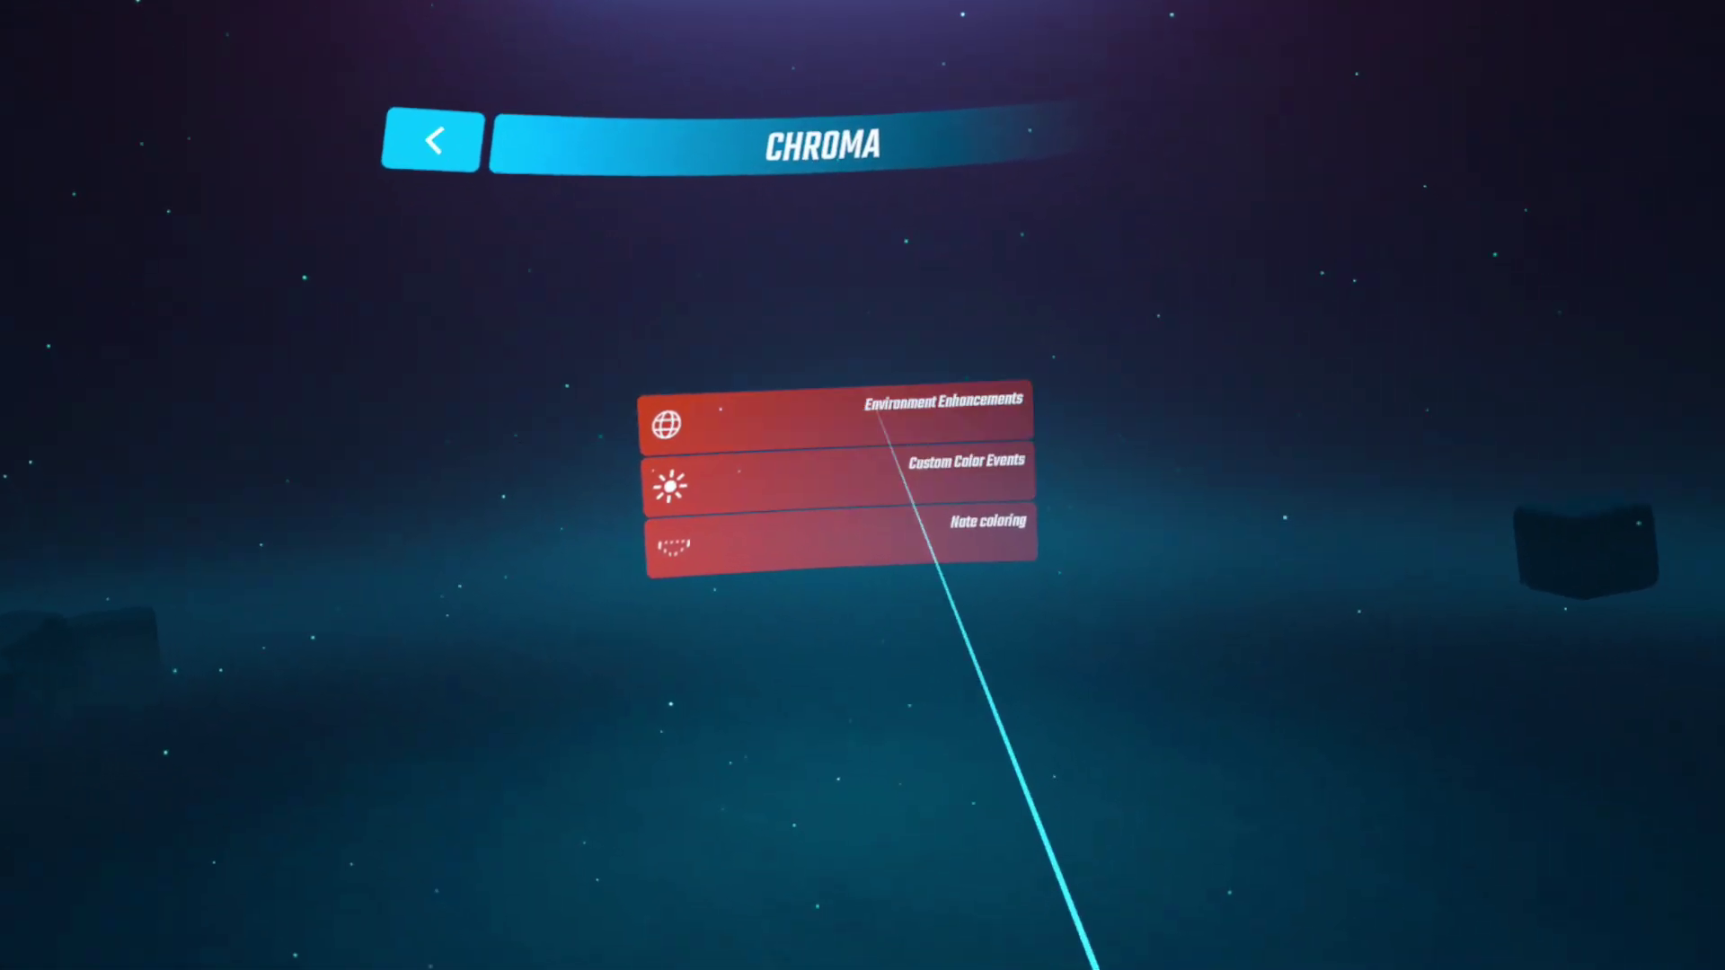
click(599, 147)
click(997, 396)
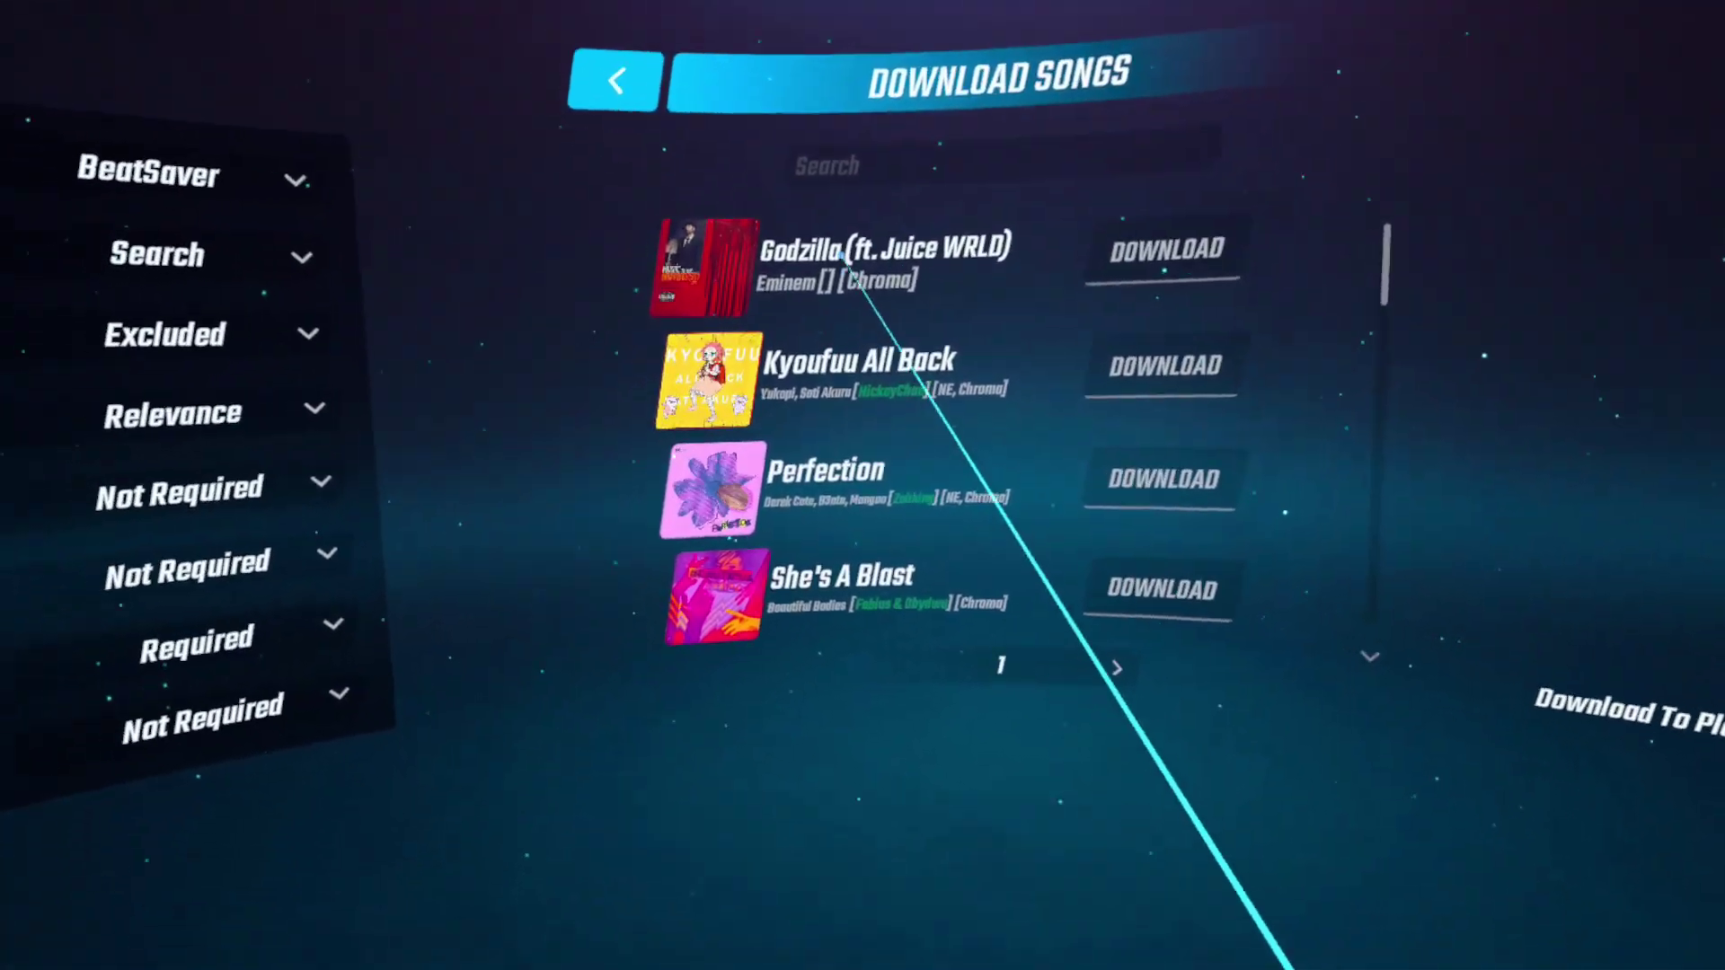
click(575, 63)
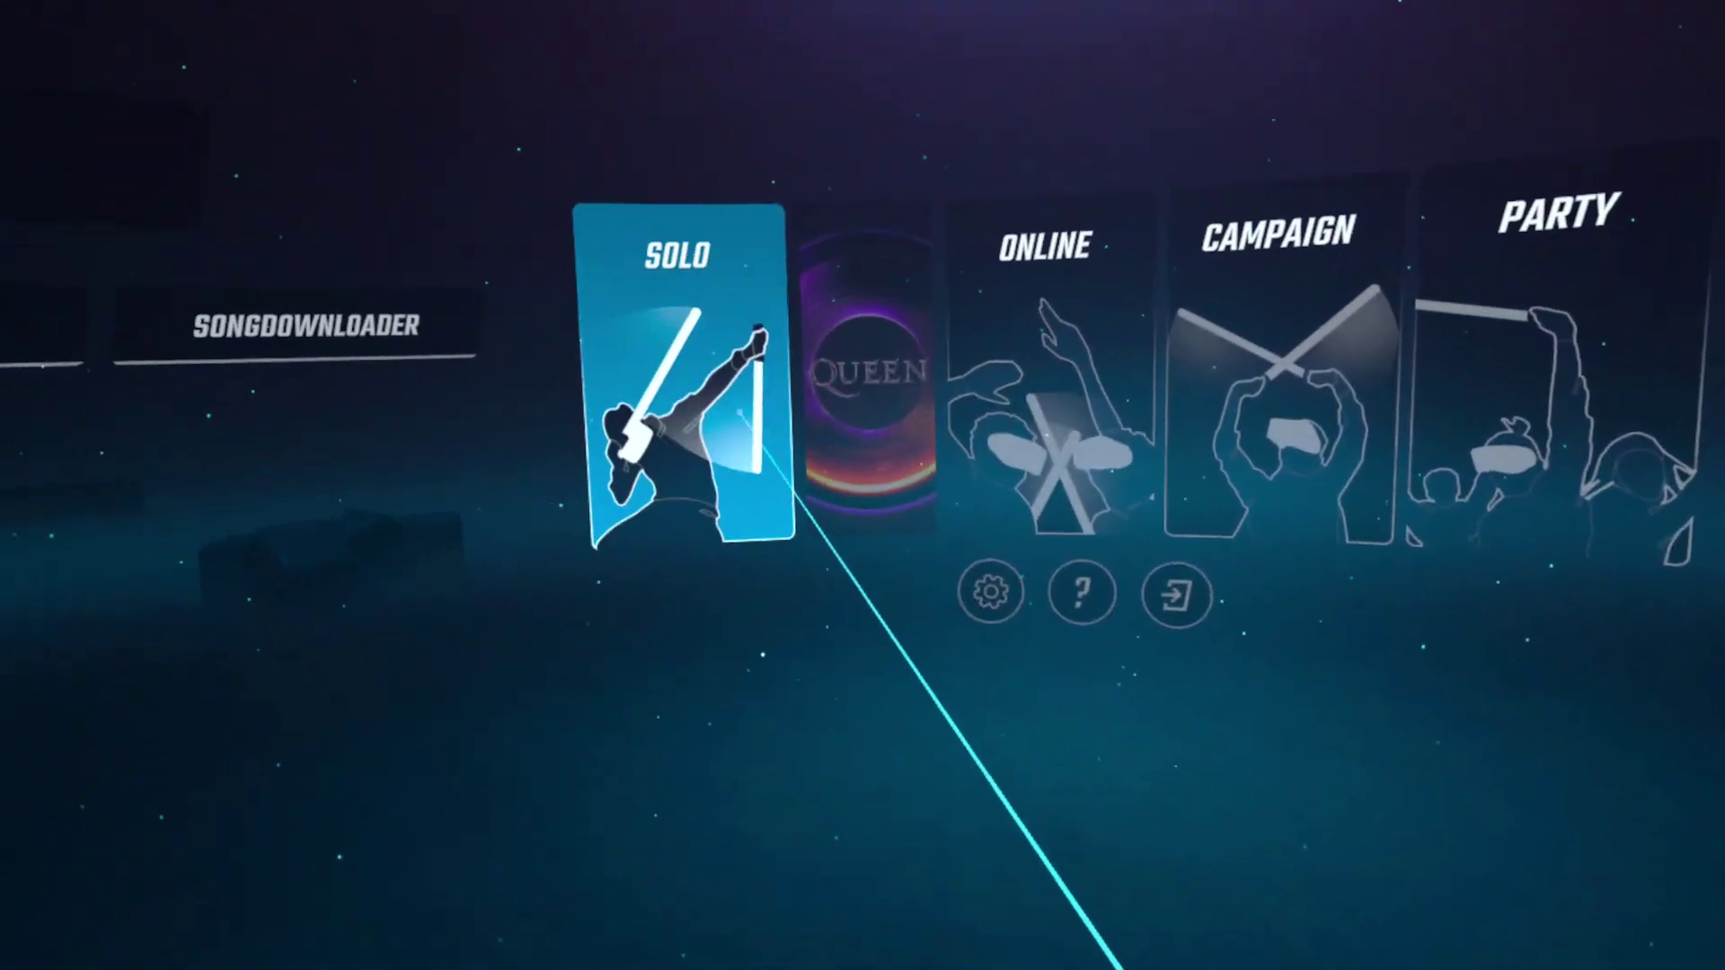
Step: Open Solo mode, select the custom song When I Grow Up, check its mod requirements and close them
click(682, 386)
click(796, 120)
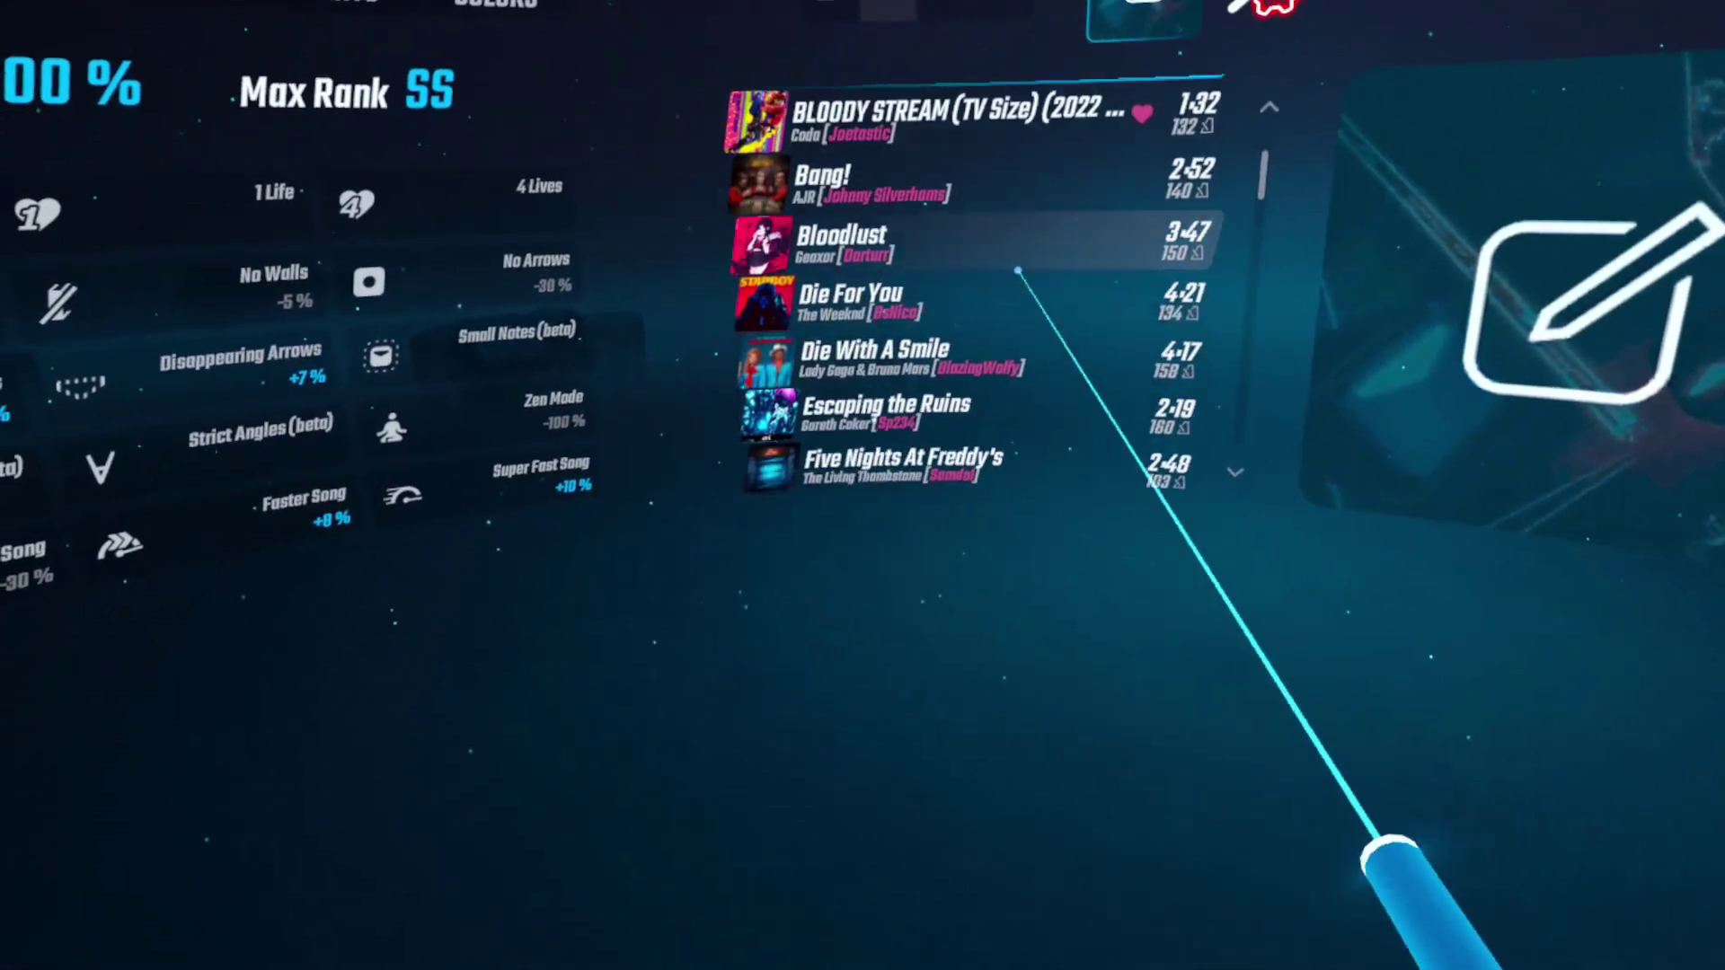
scroll(1021, 270, down, 4)
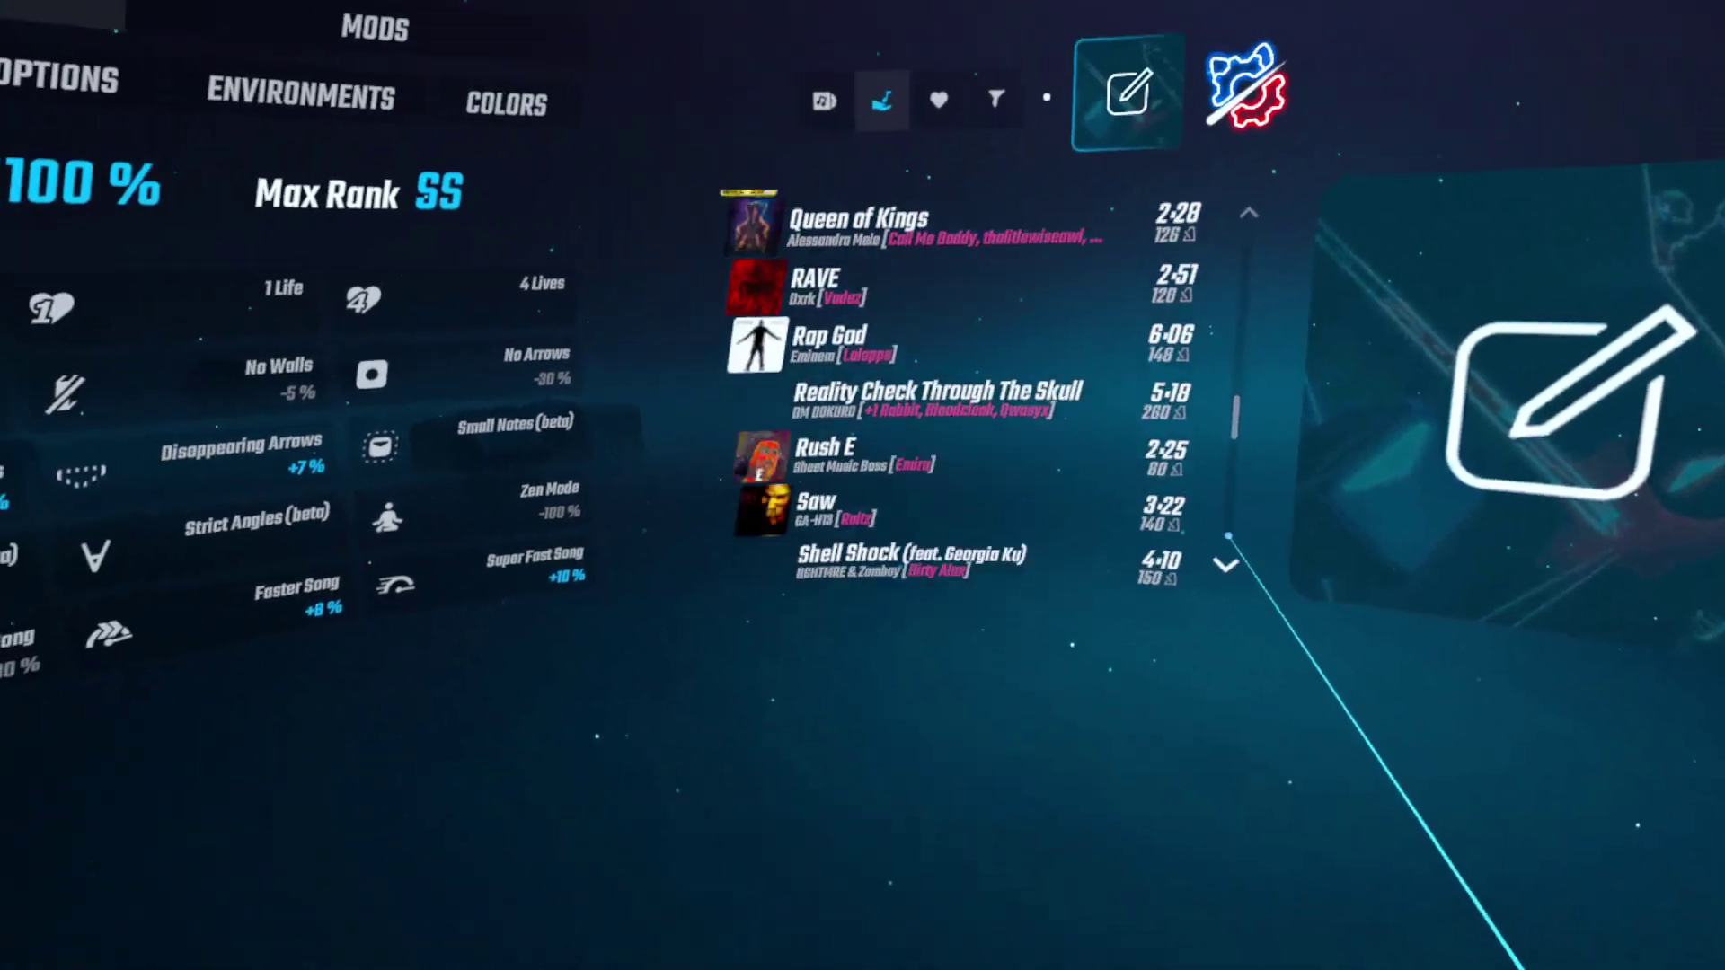
scroll(941, 525, up, 8)
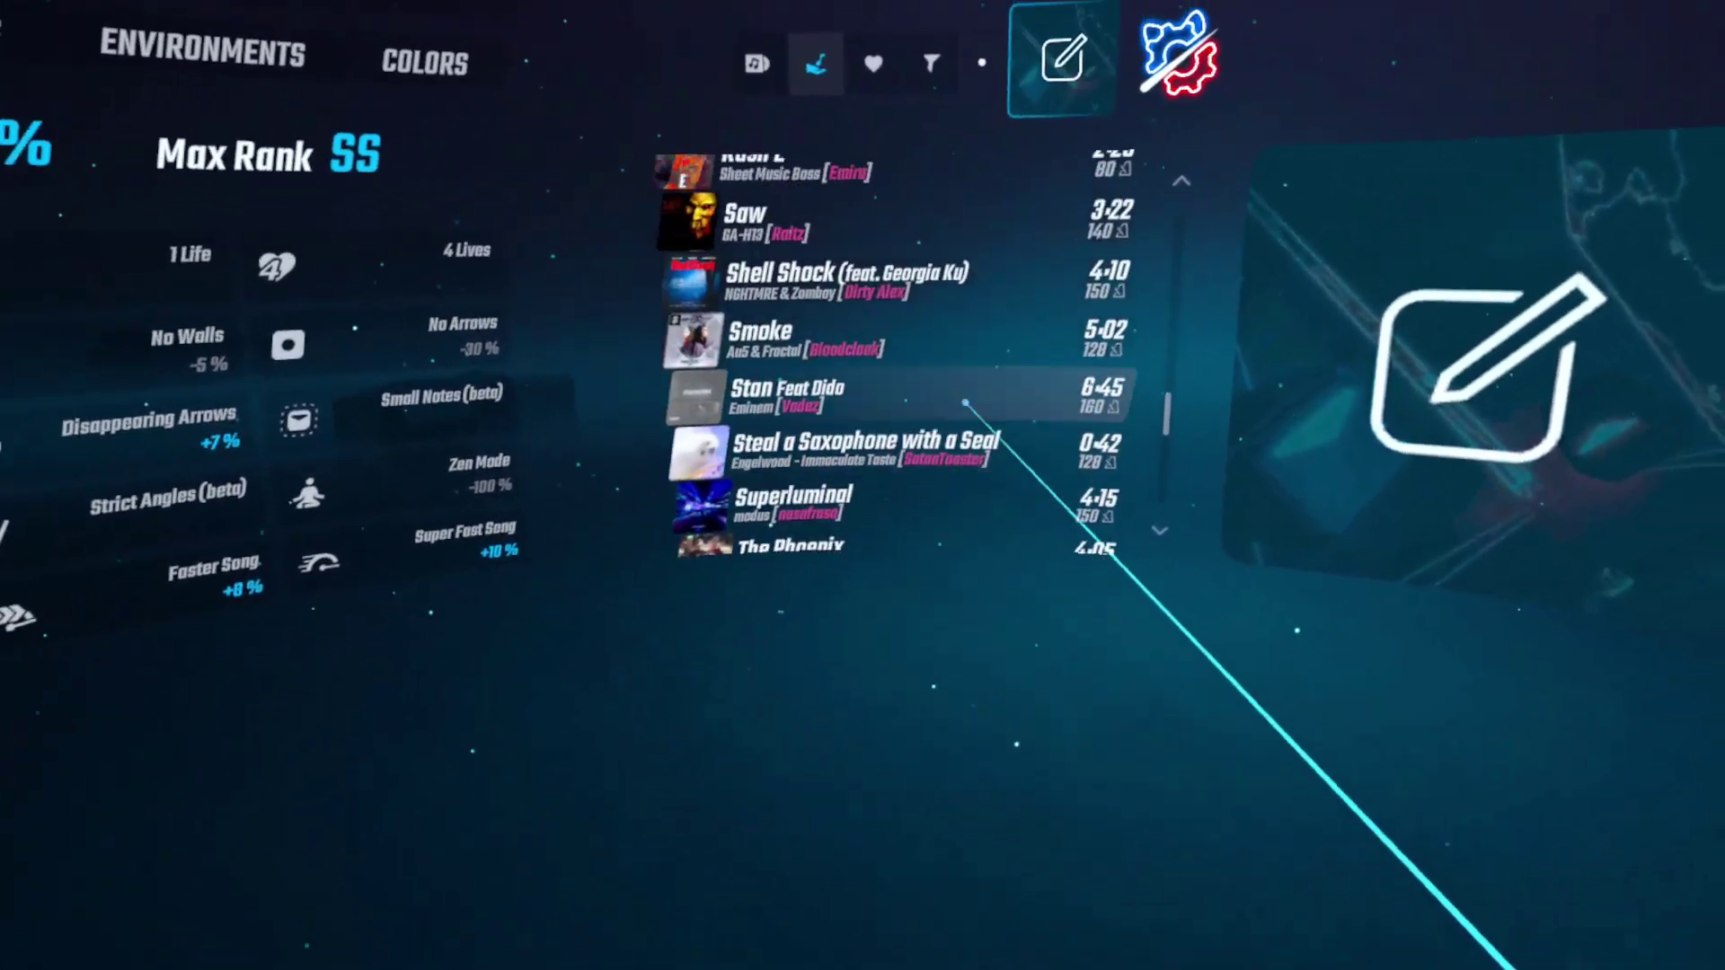
scroll(912, 496, down, 3)
click(764, 415)
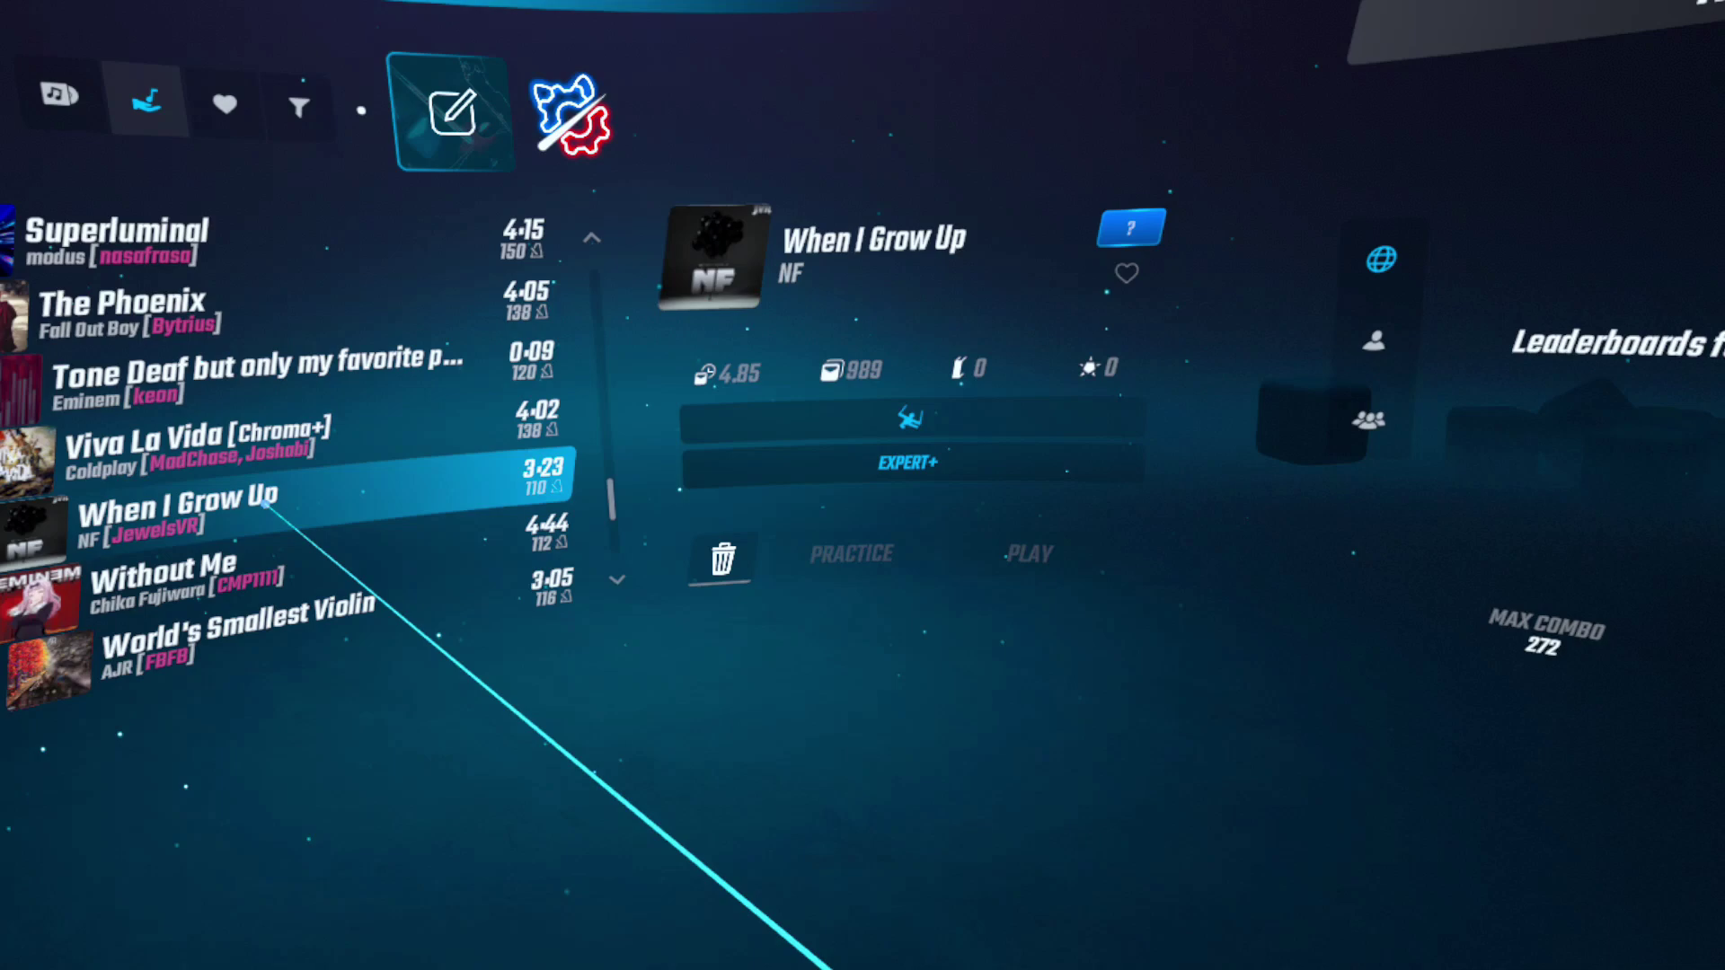
click(1020, 270)
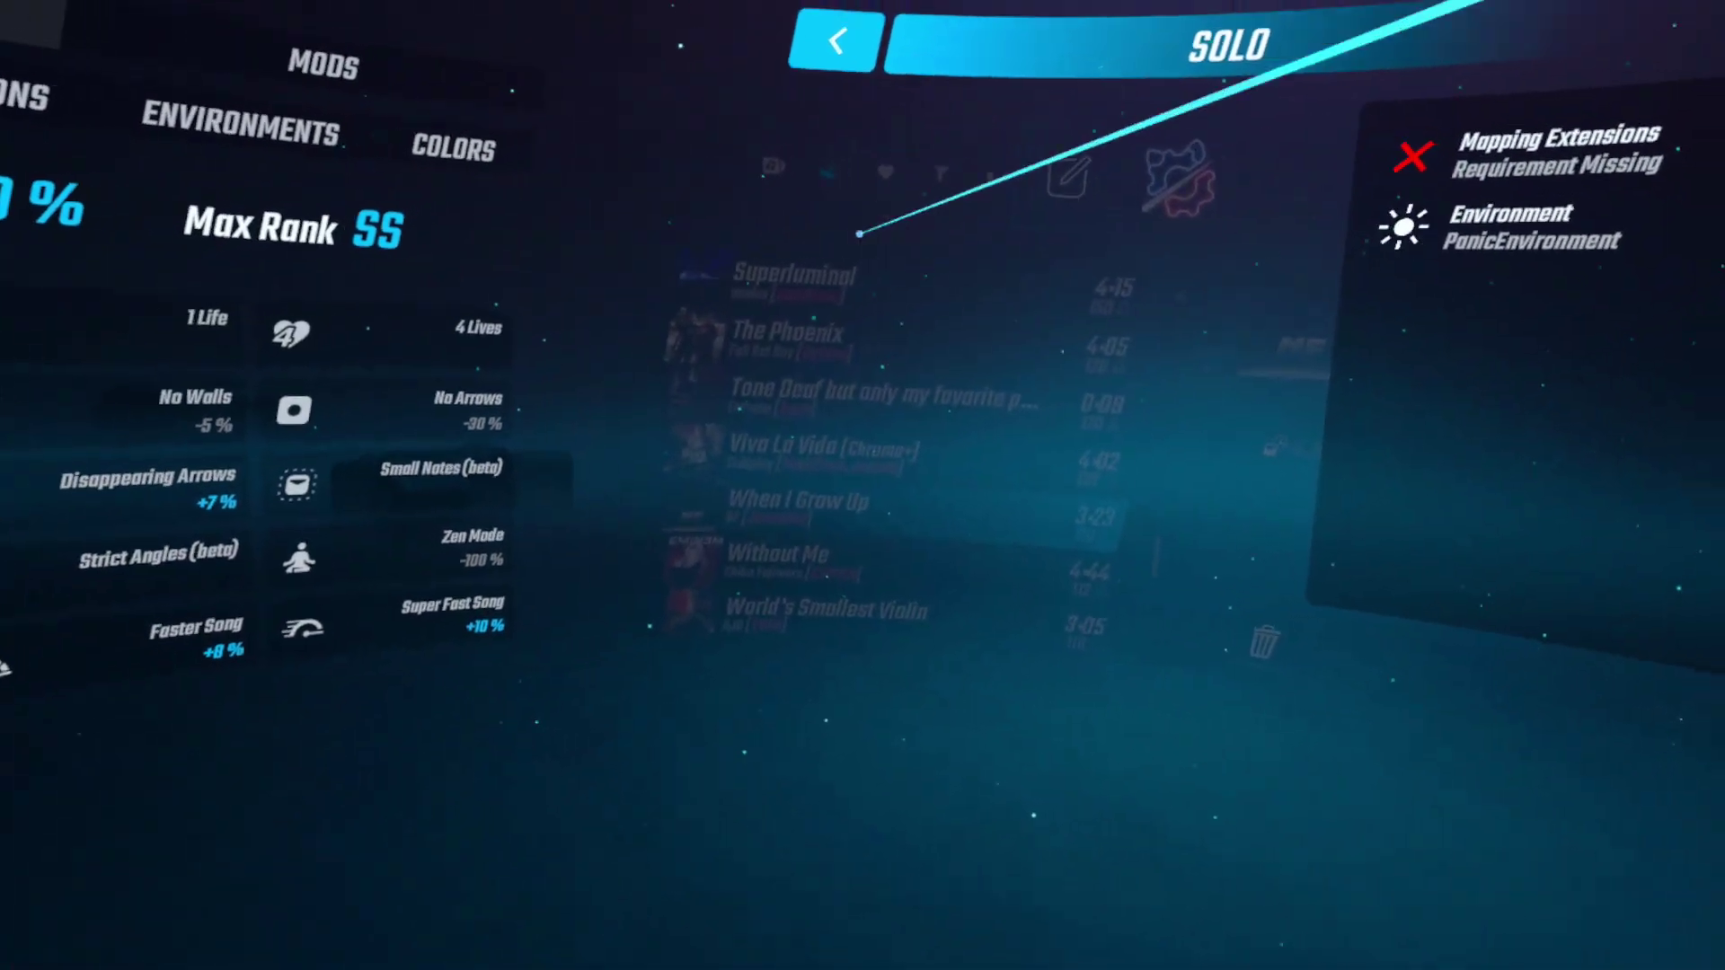
click(854, 261)
Step: Select the custom song Superluminal in the Solo song list
scroll(931, 463, up, 1)
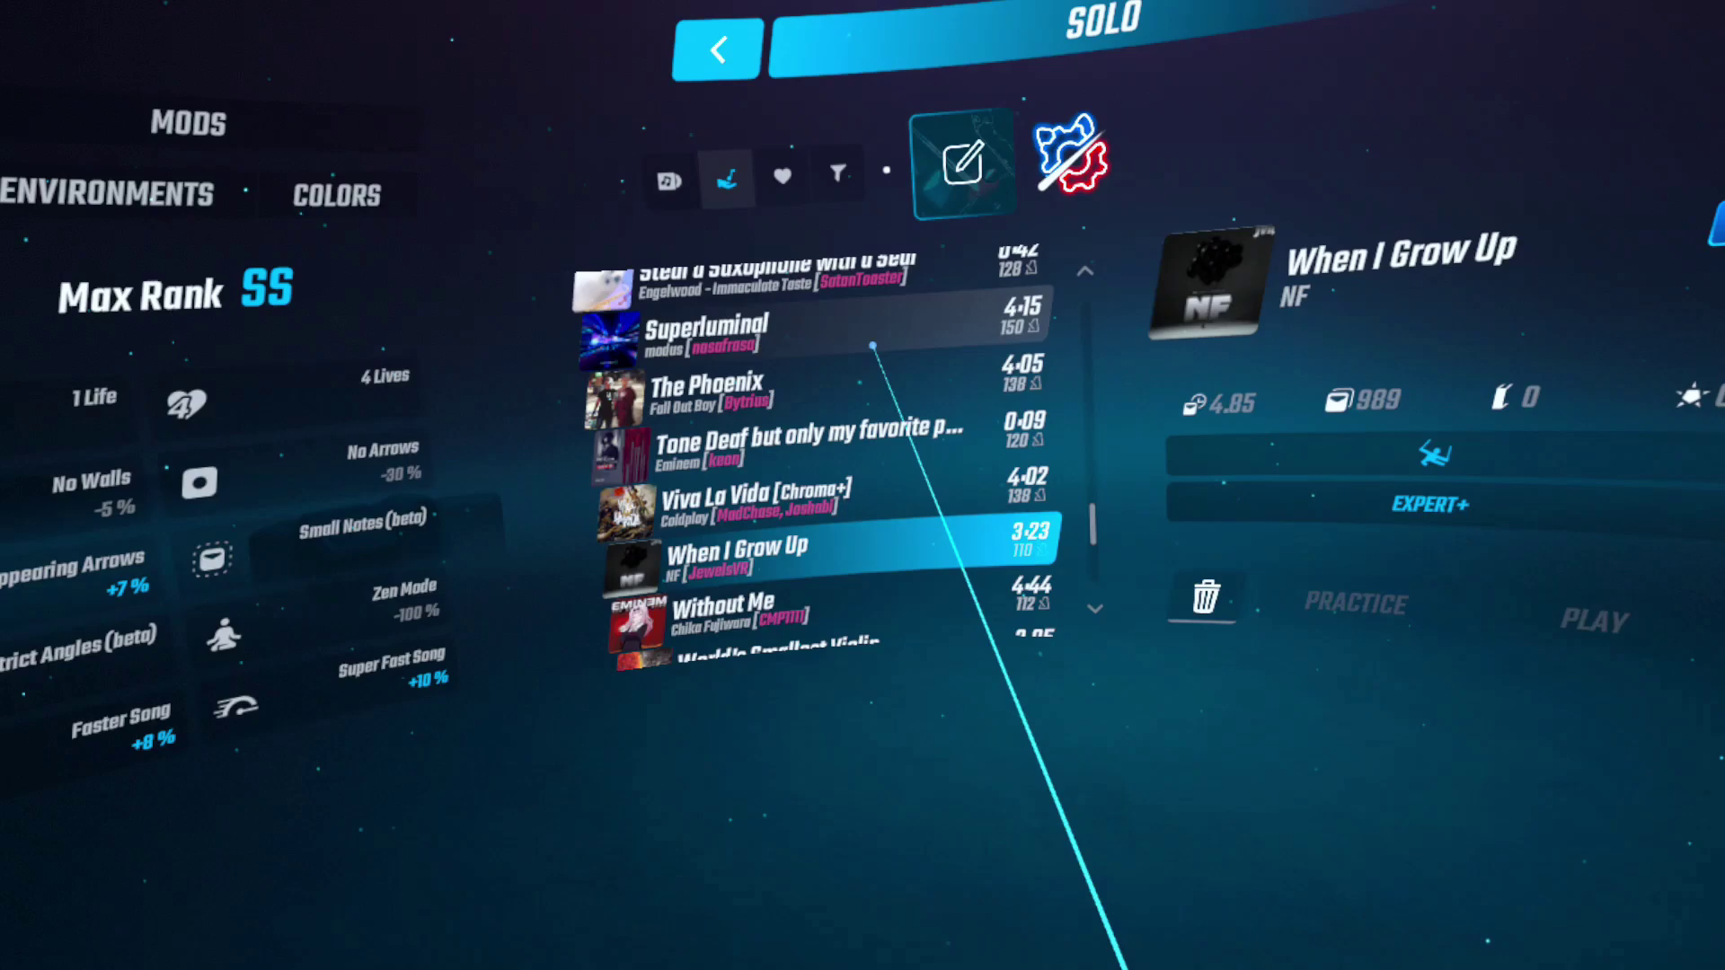
scroll(924, 443, up, 3)
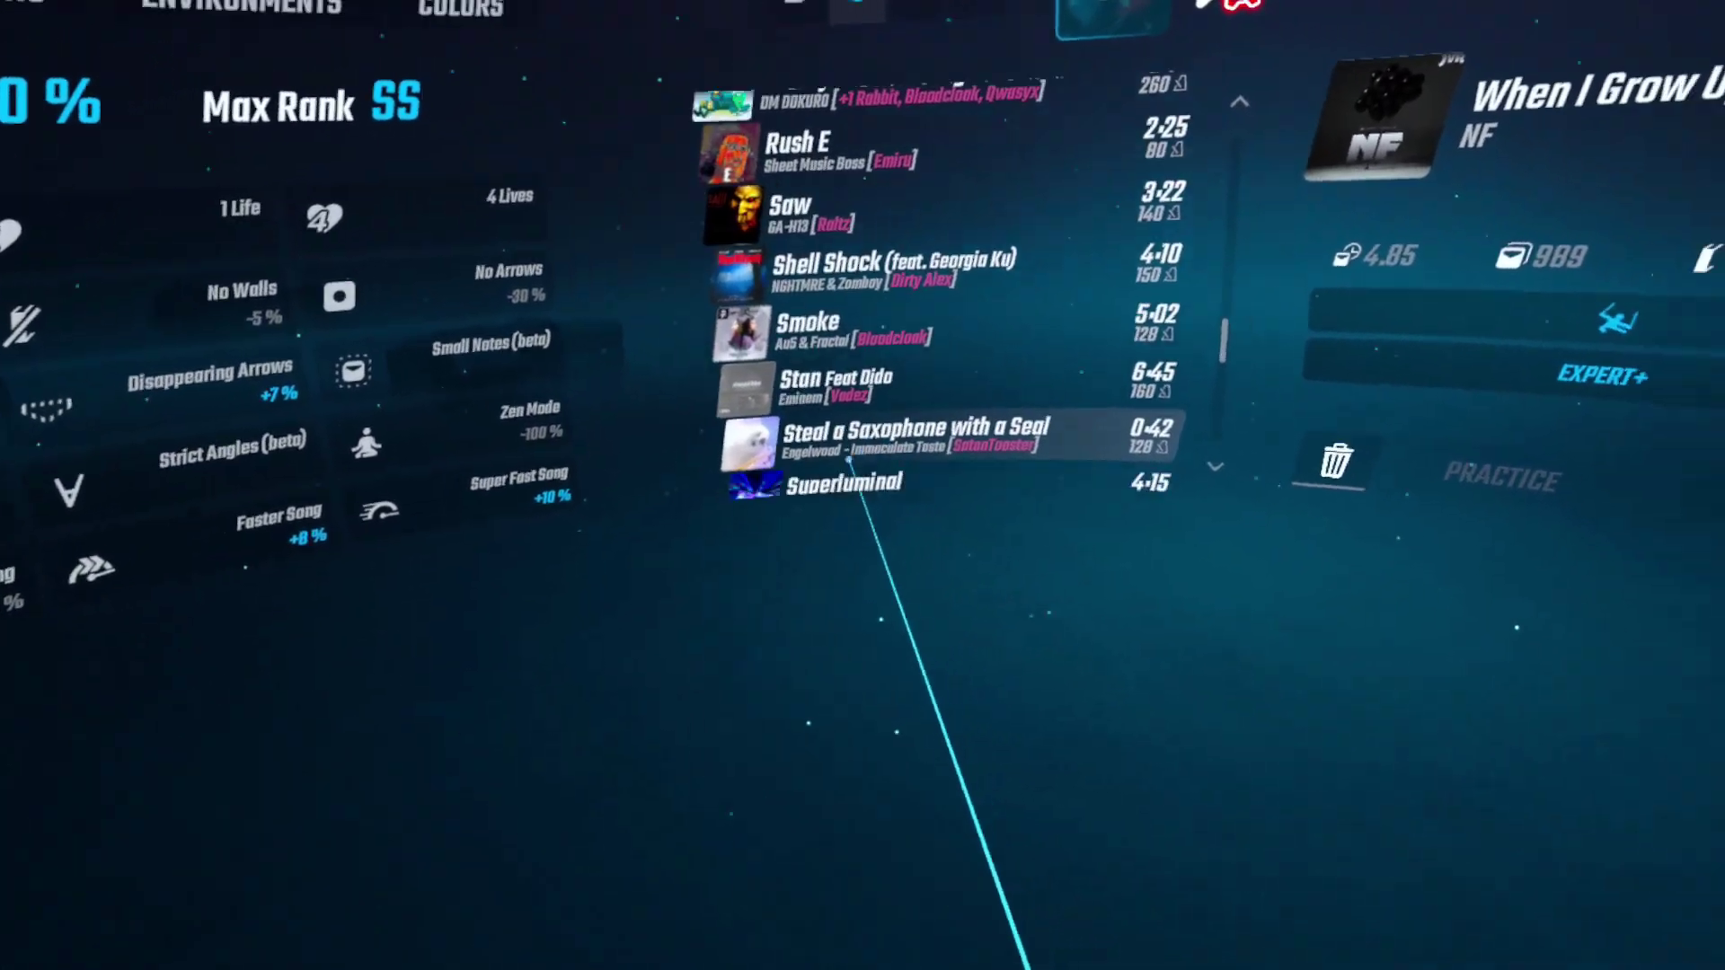
scroll(808, 467, down, 3)
click(750, 435)
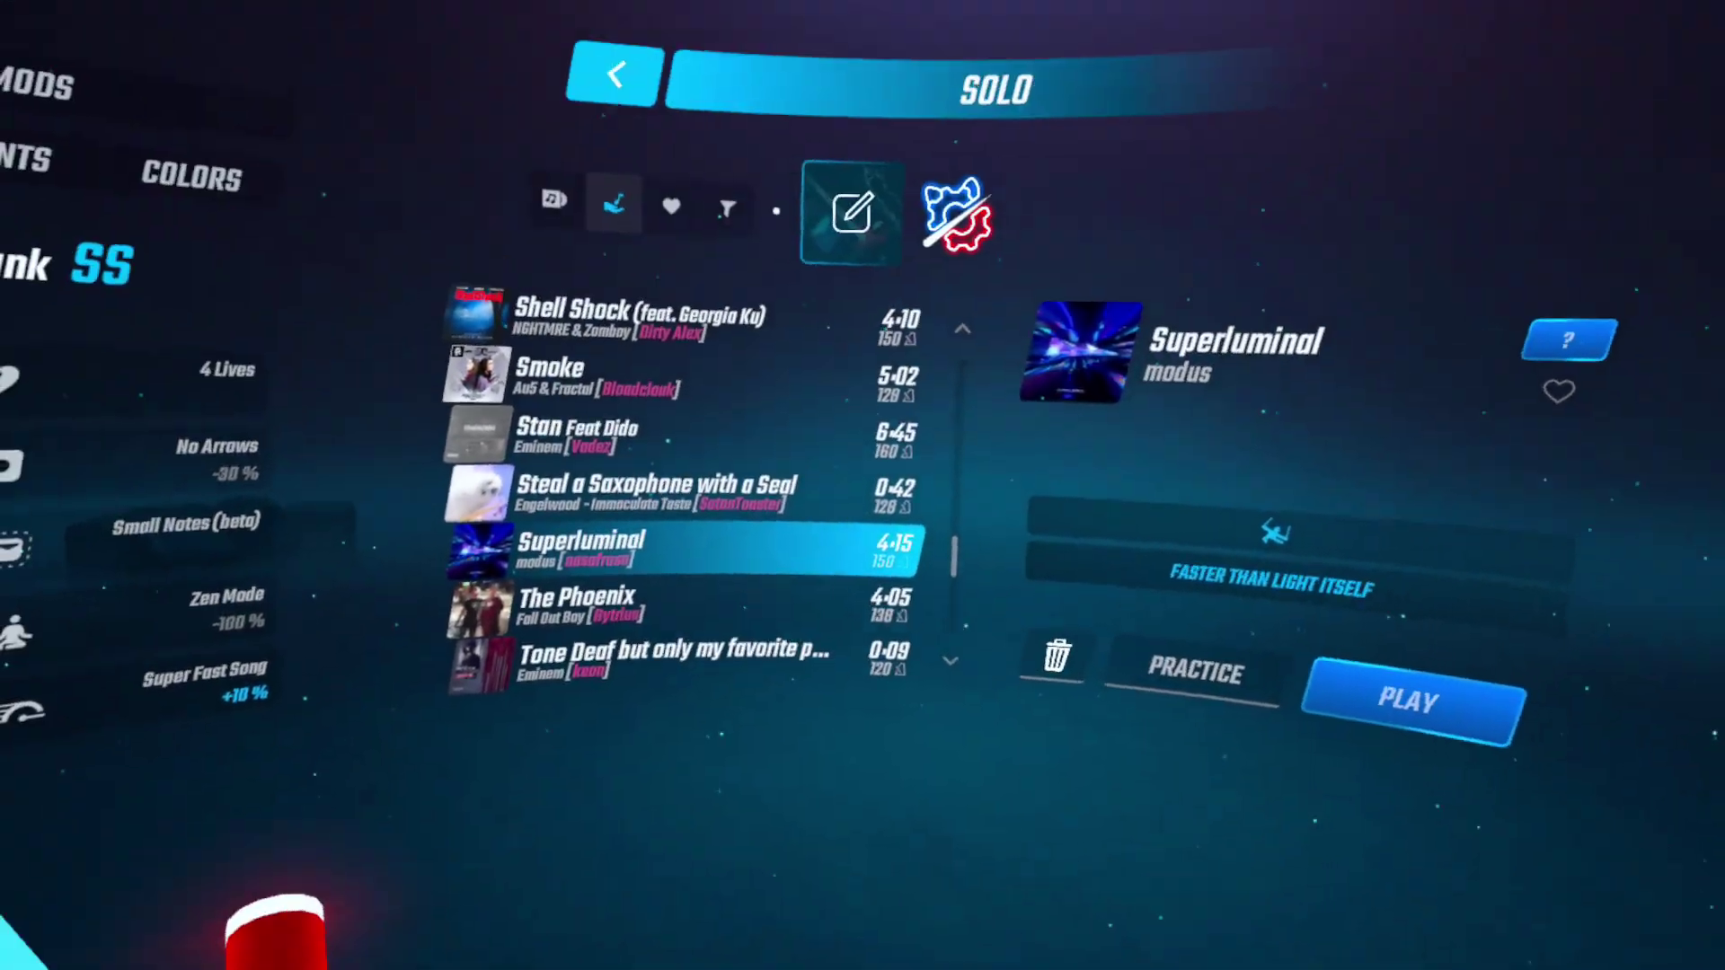
click(868, 310)
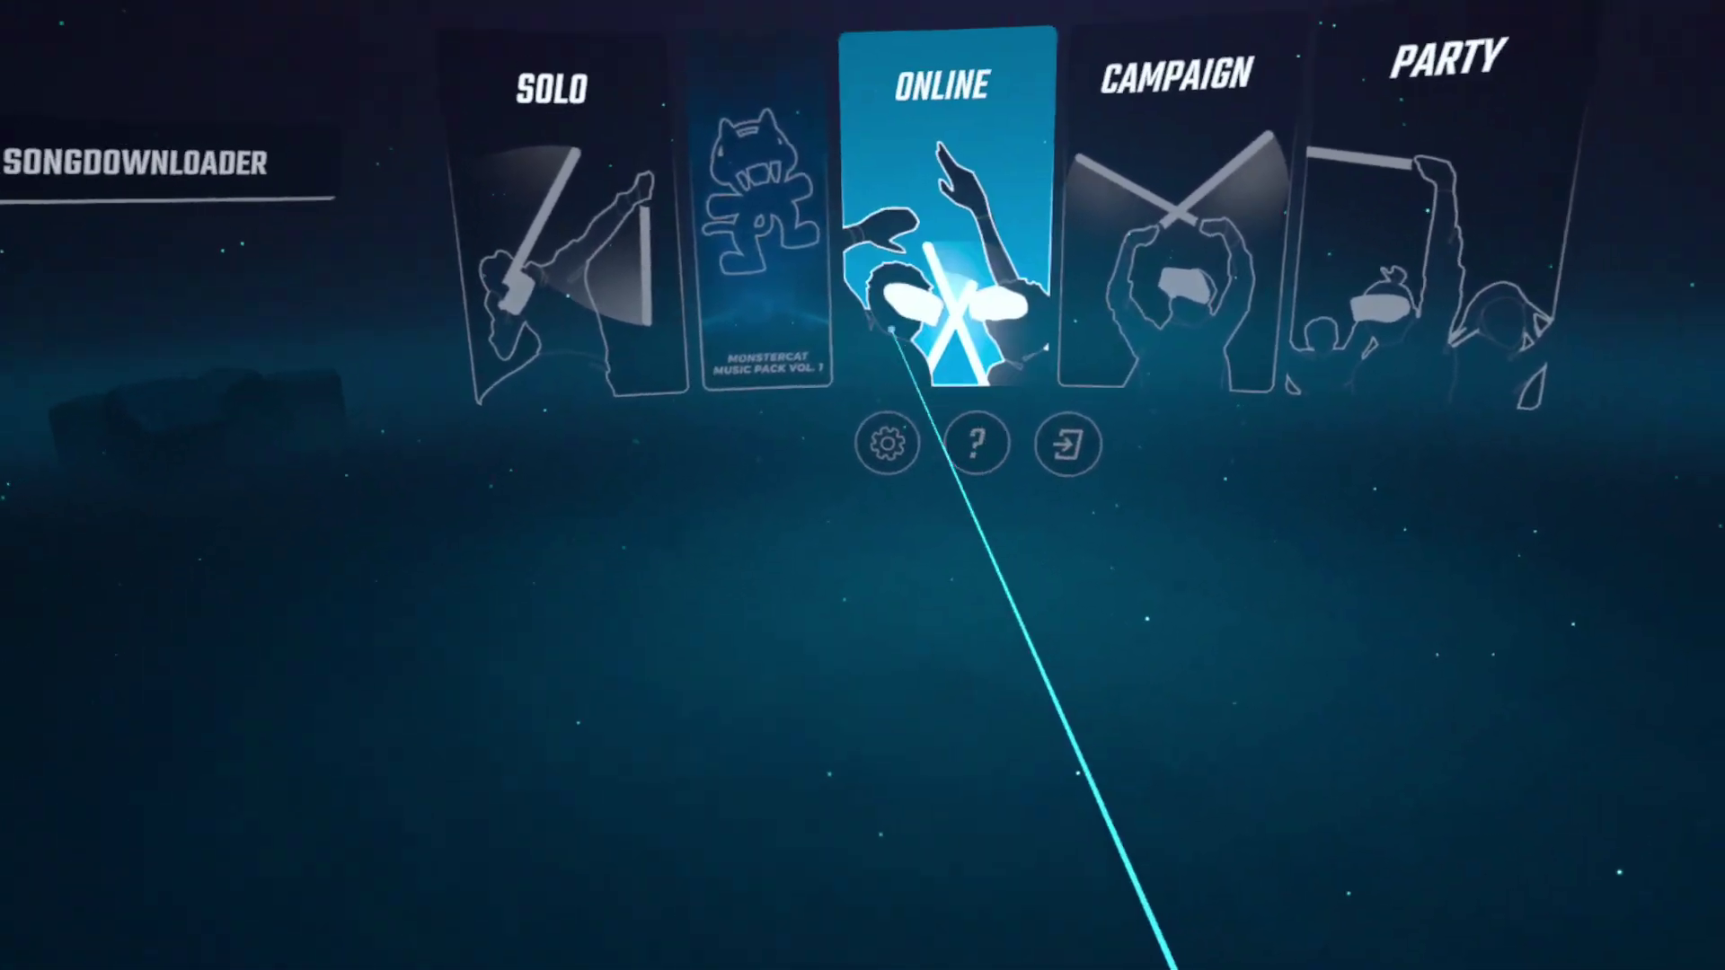
Step: Leave Beat Saber for the Quest home environment and open the Camera app
key(super)
click(856, 471)
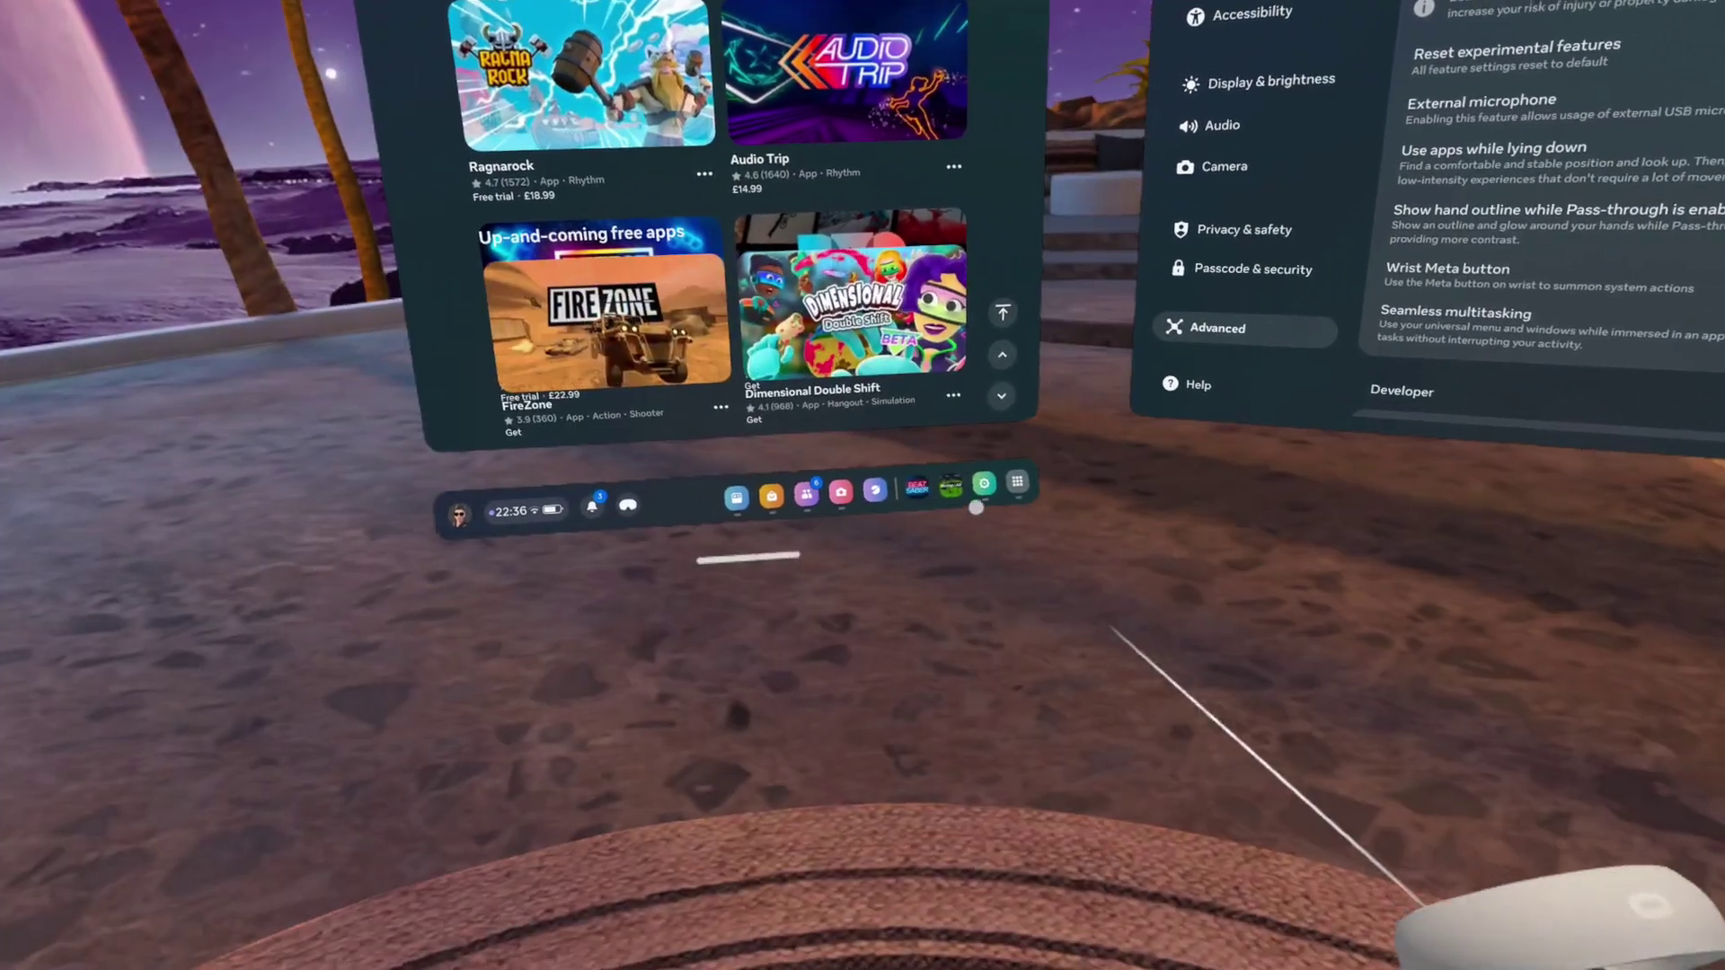
click(1026, 494)
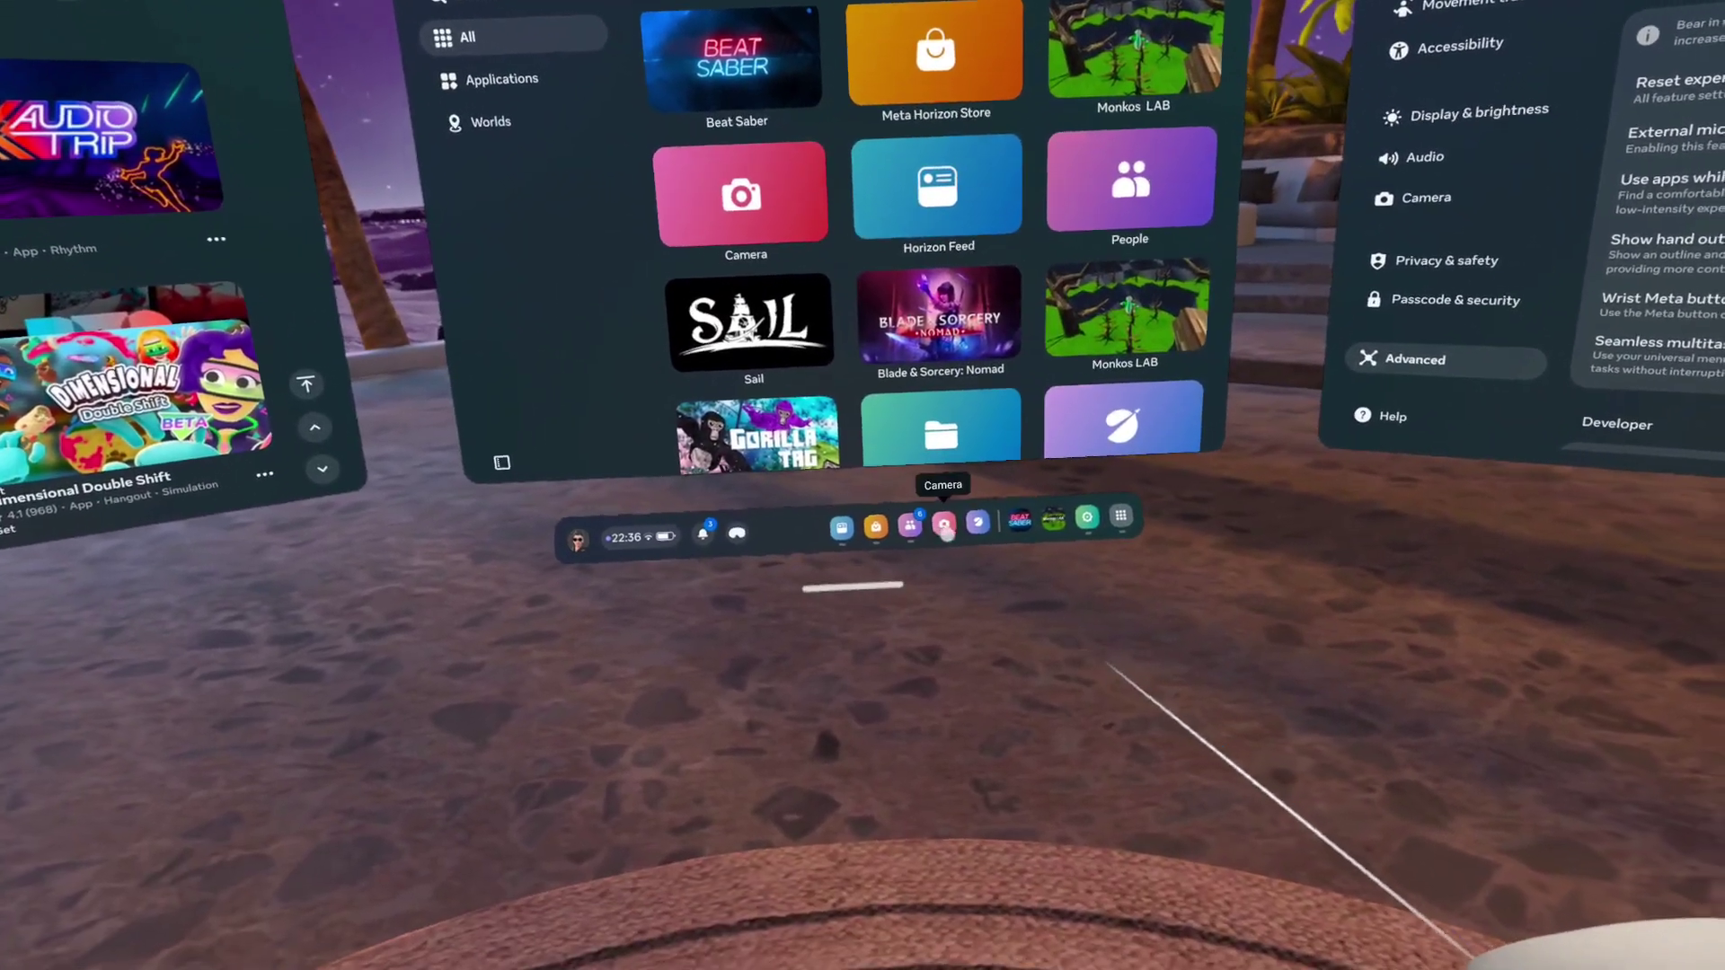
click(921, 637)
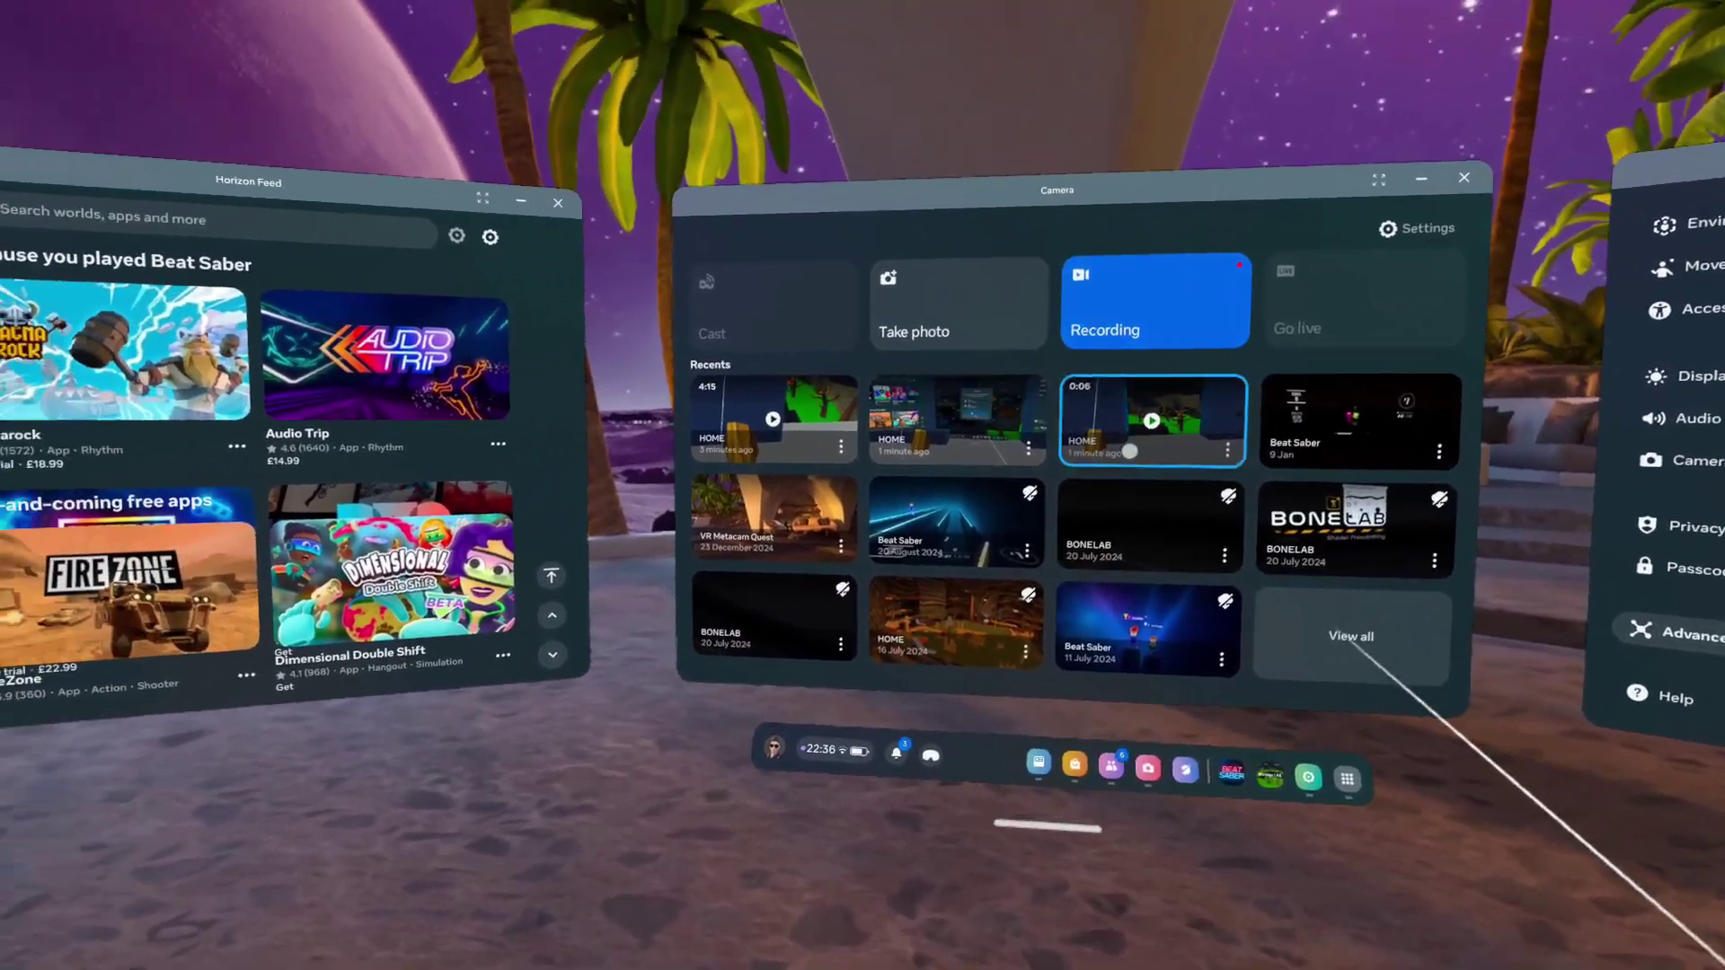